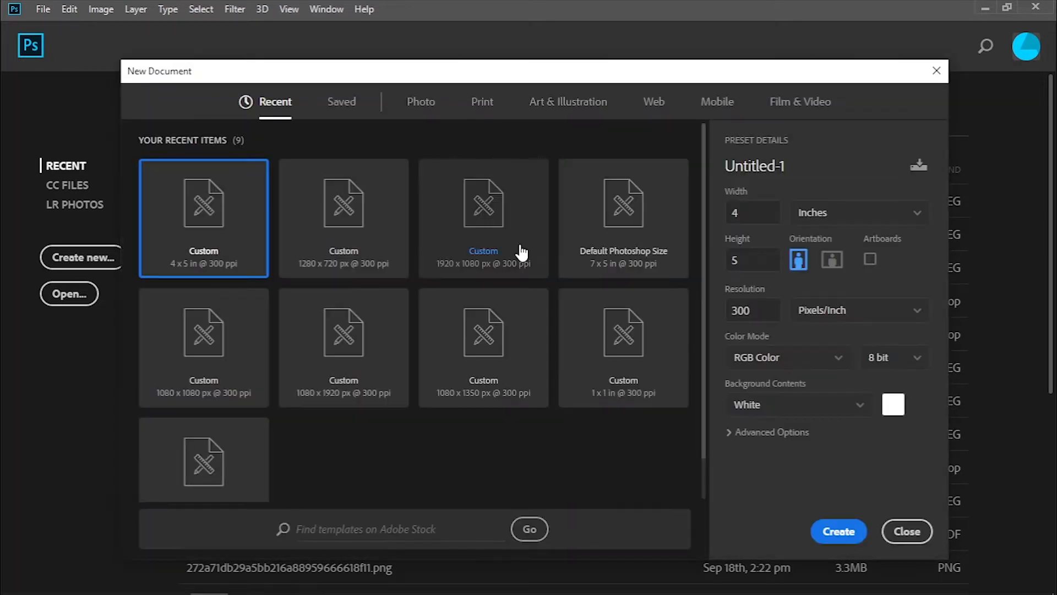
# - Create a 4 x 5 inch document named "Restaurant poster design" at 300 pixels/inch
pyautogui.click(794, 168)
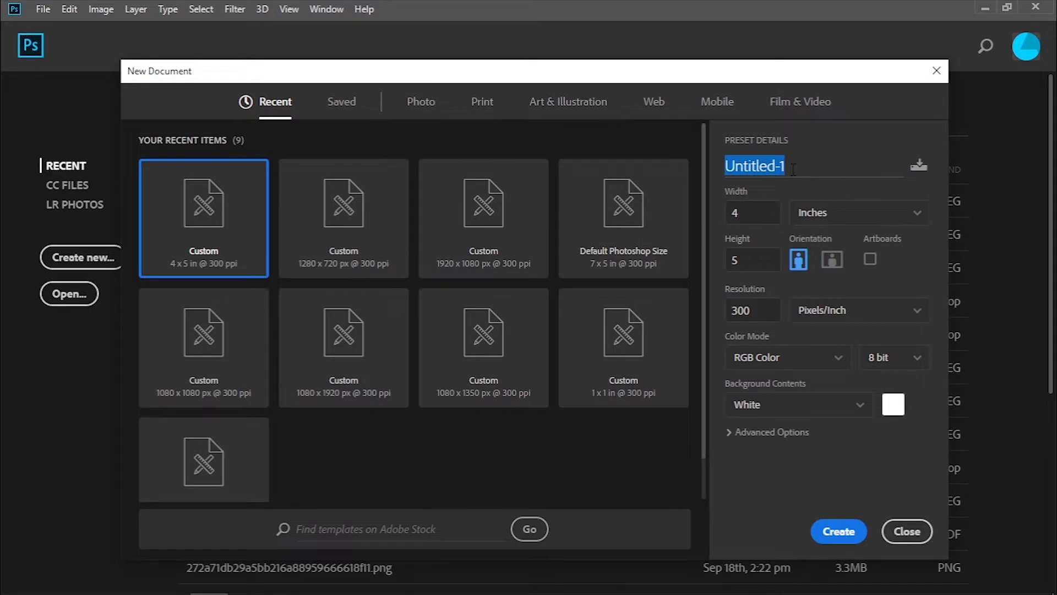
pyautogui.press('BackSpace')
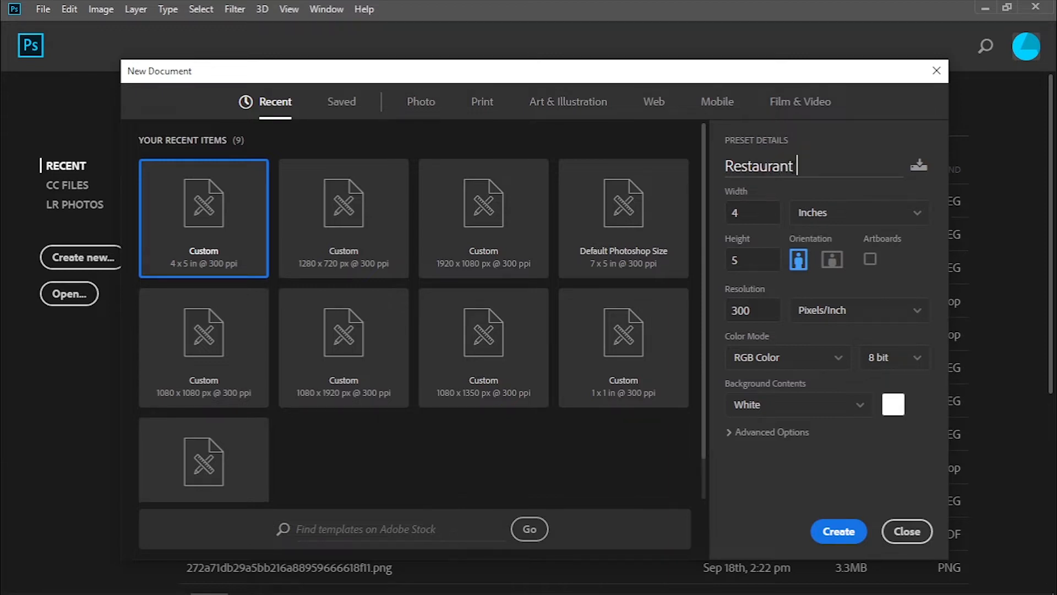
pyautogui.hotkey('ctrl', 'a')
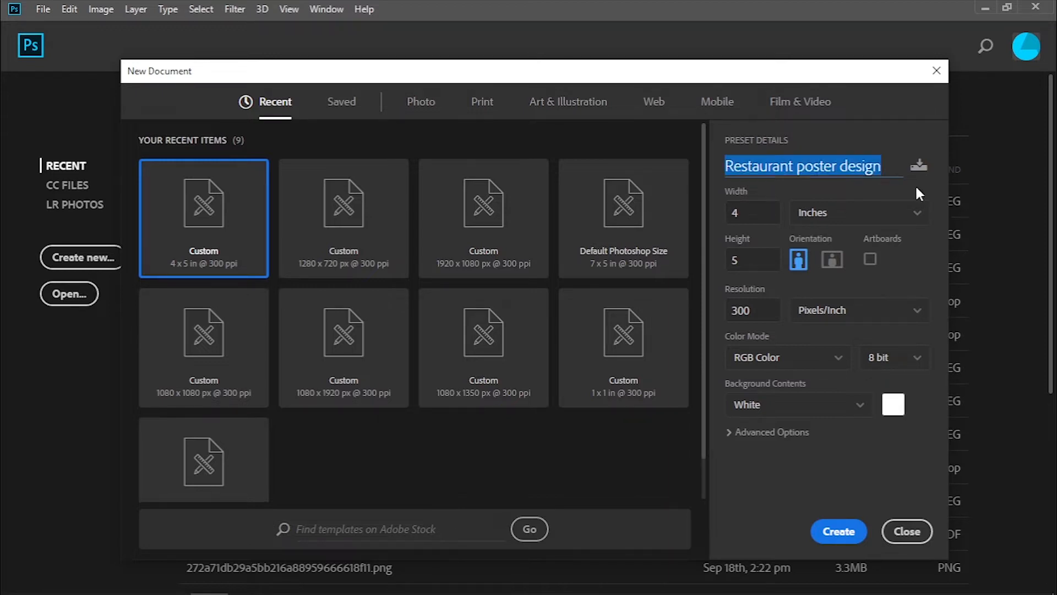
pyautogui.click(749, 217)
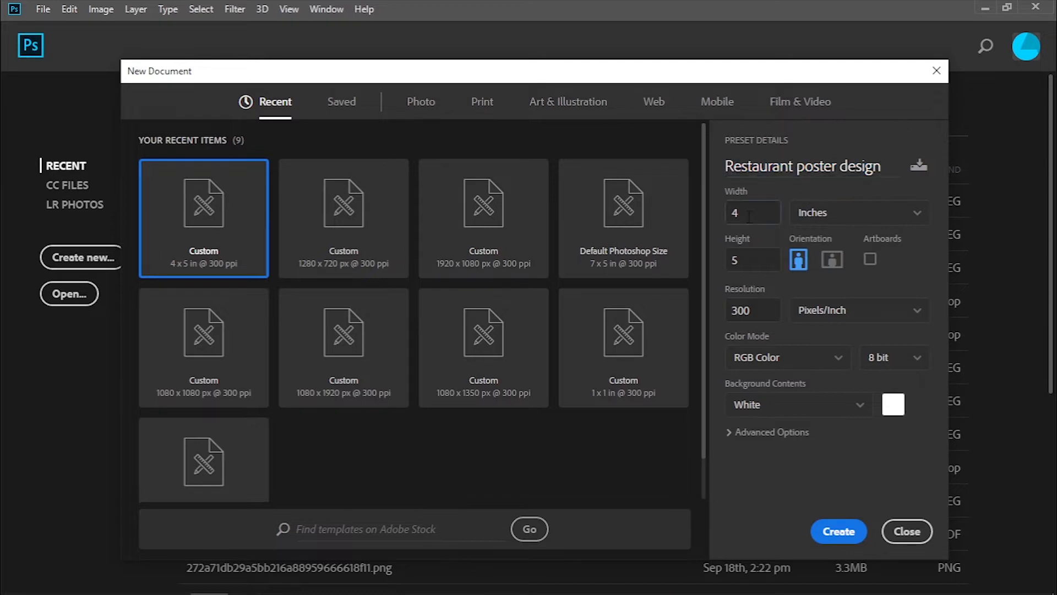
pyautogui.click(814, 212)
pyautogui.click(761, 306)
pyautogui.click(848, 540)
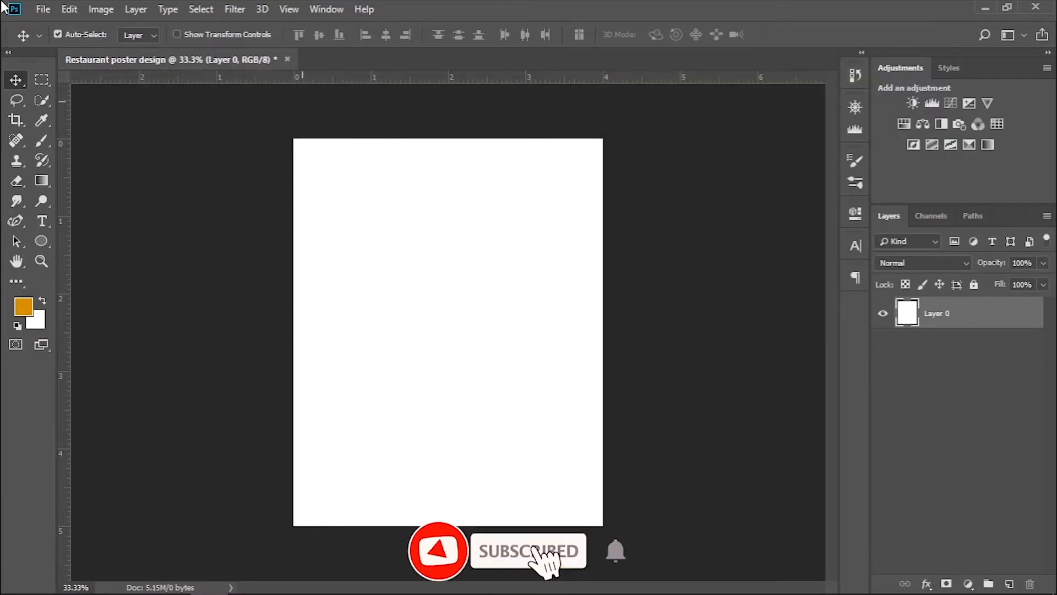
# - Reset the foreground and background colours to default, then place the Food Poster folder's map screenshot, enlarged slightly beyond the canvas height
pyautogui.press('d')
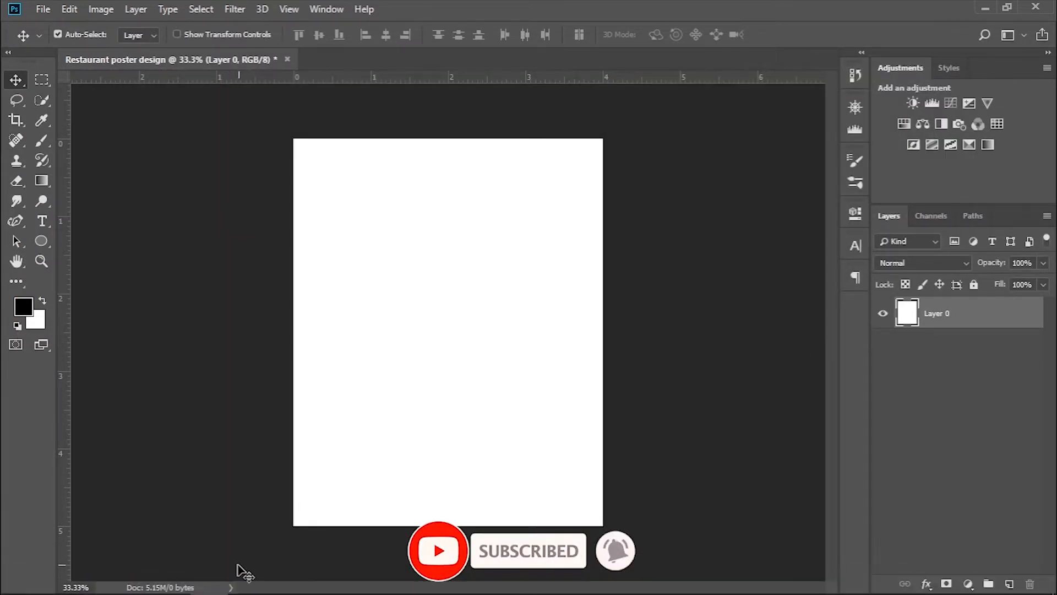
pyautogui.click(285, 578)
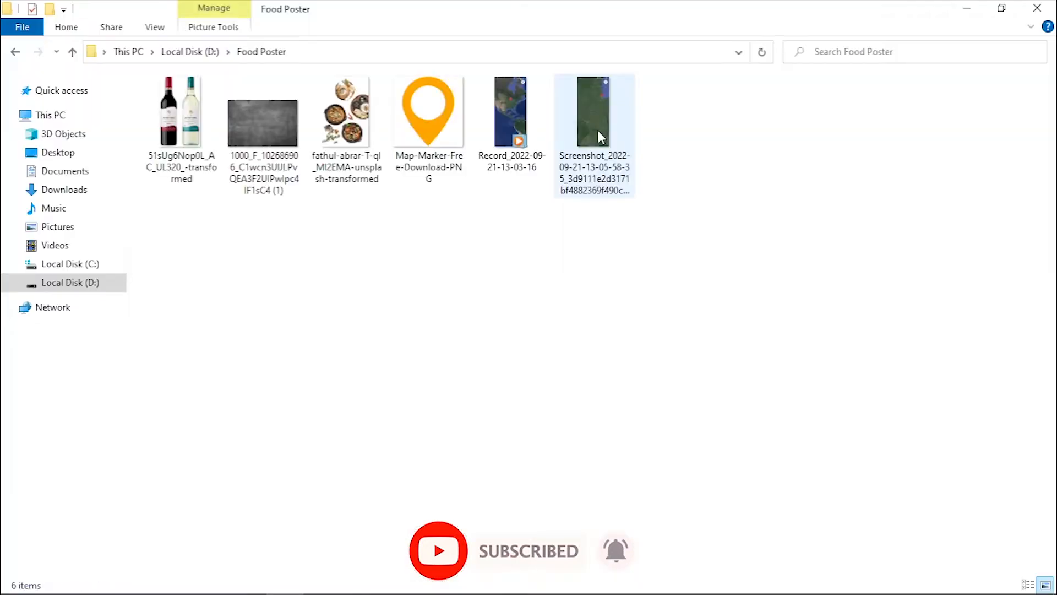
pyautogui.moveTo(603, 139); pyautogui.dragTo(436, 334)
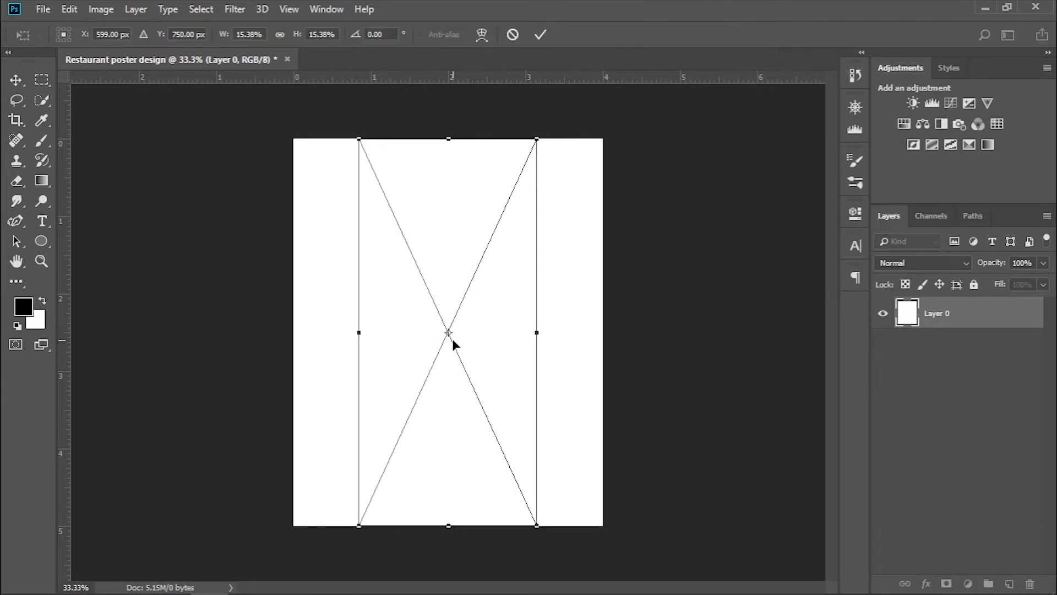
pyautogui.moveTo(548, 534); pyautogui.dragTo(568, 568)
pyautogui.moveTo(456, 271); pyautogui.dragTo(442, 251)
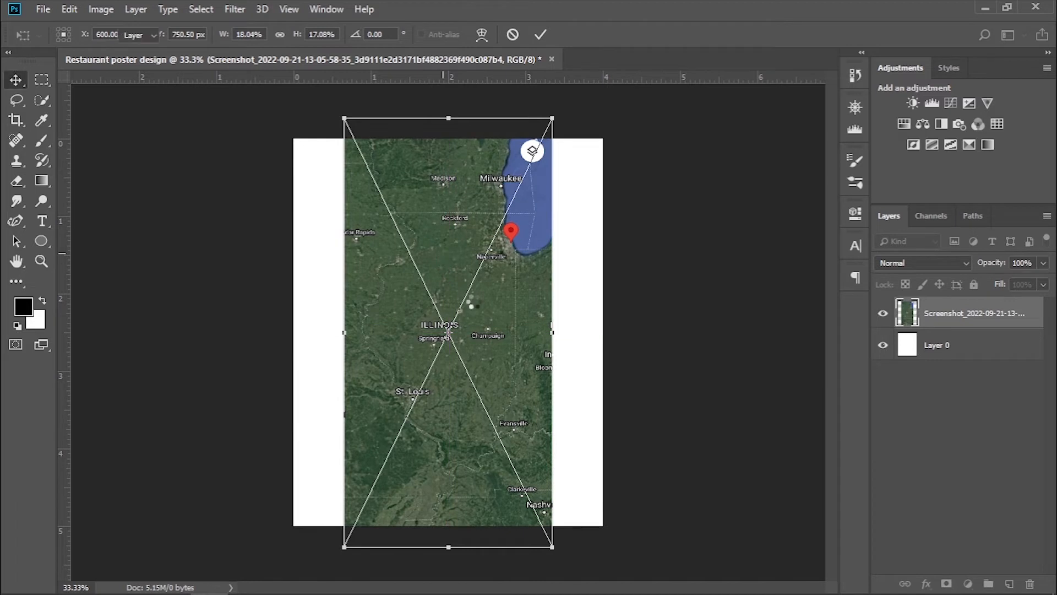
pyautogui.press('Return')
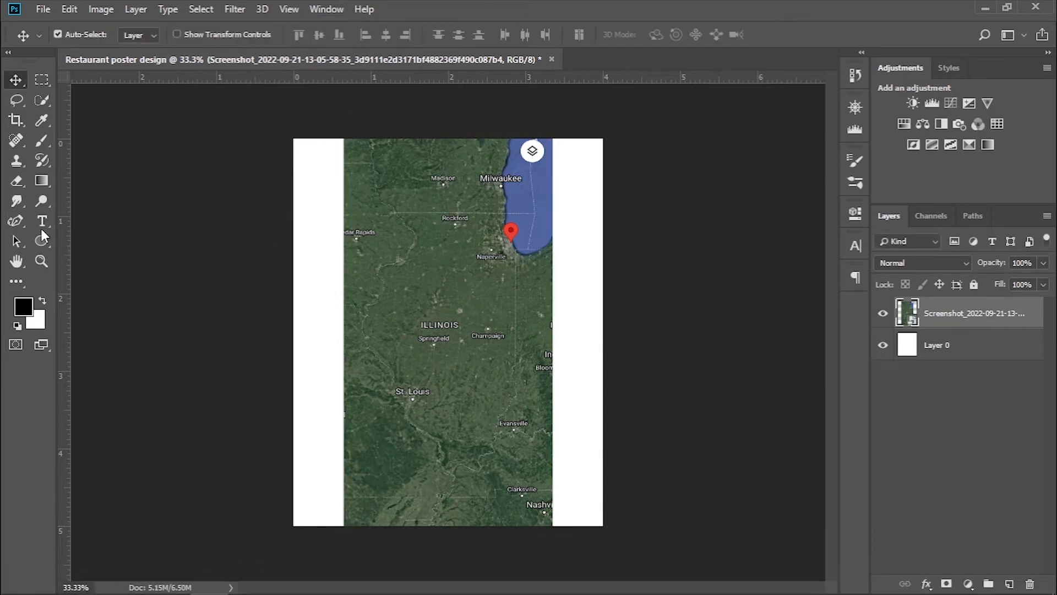
# - Trace Illinois's western border down to north of St. Louis with the Freeform Pen tool in Shape mode, and remove the shape's fill
pyautogui.click(14, 221)
pyautogui.rightClick(14, 221)
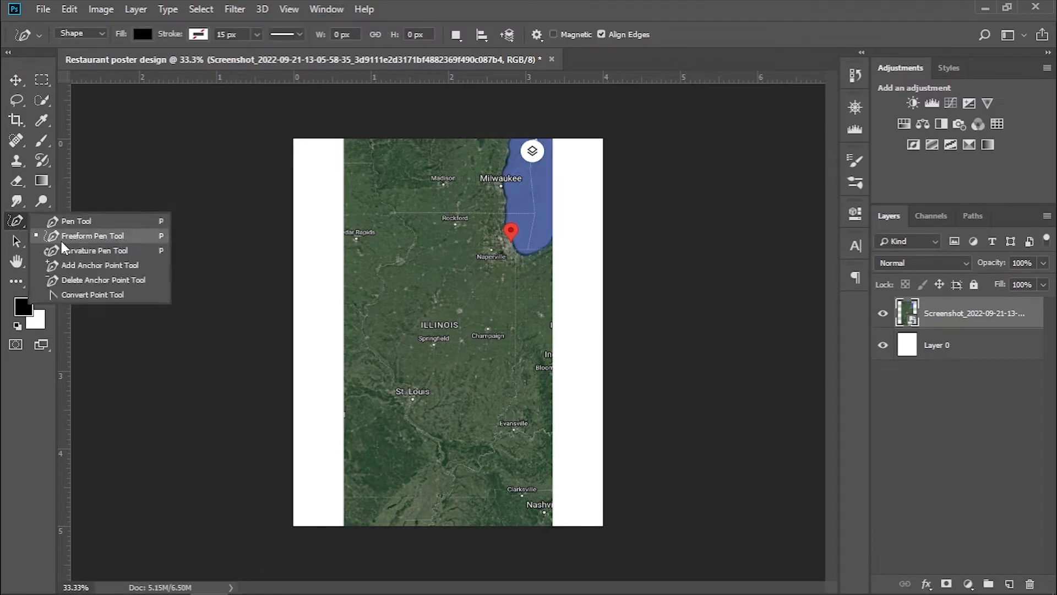
pyautogui.click(66, 233)
pyautogui.scroll(5, 439, 239)
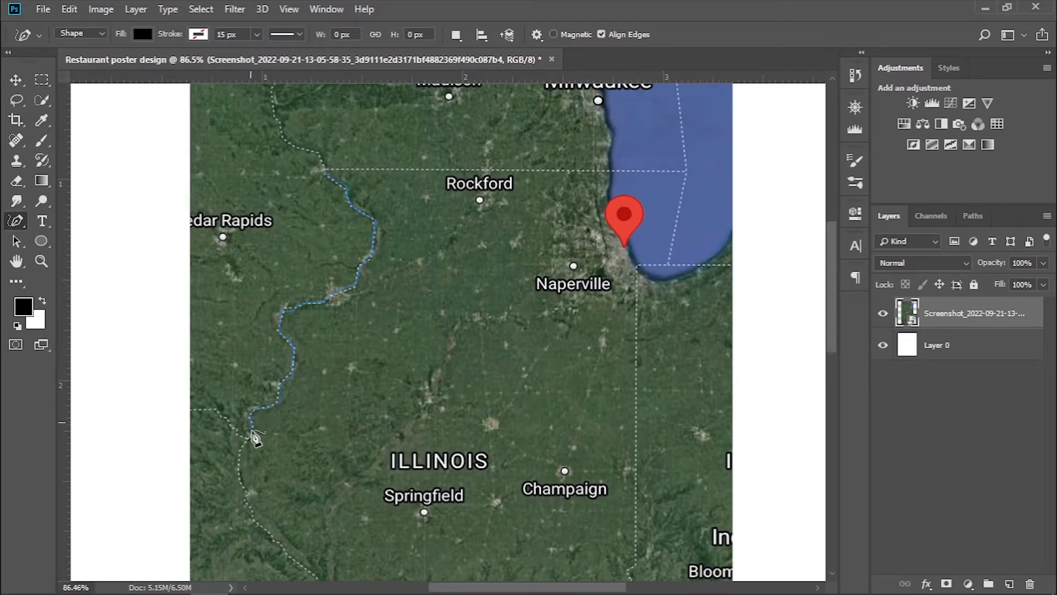
pyautogui.moveTo(256, 521); pyautogui.dragTo(292, 556)
pyautogui.moveTo(321, 501); pyautogui.dragTo(281, 270)
pyautogui.click(142, 34)
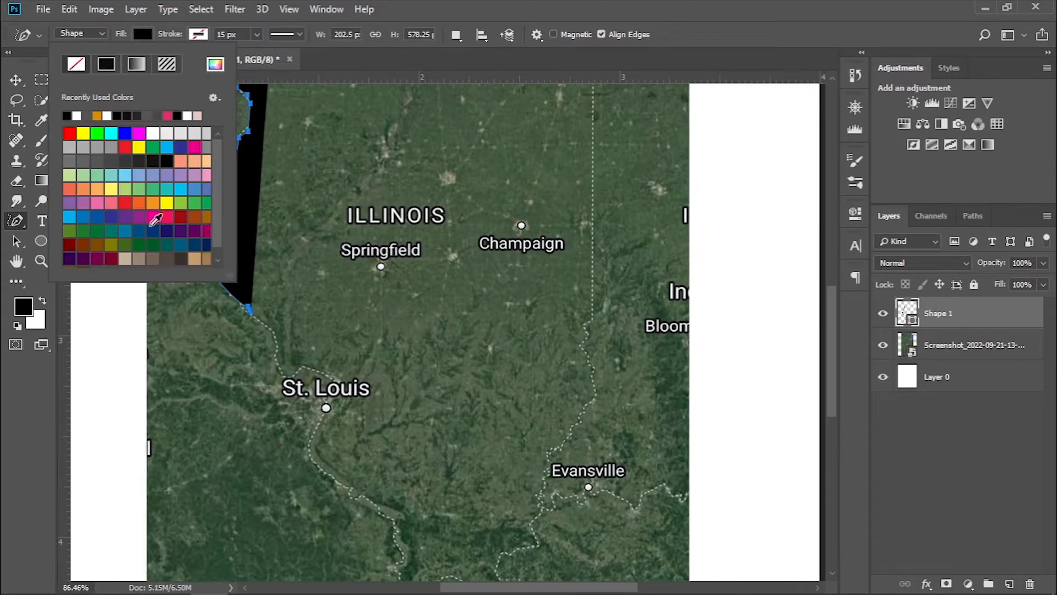
pyautogui.click(76, 64)
# - Continue the freeform outline along the state border past St. Louis towards the southern tip of Illinois
pyautogui.scroll(4, 293, 324)
pyautogui.scroll(2, 238, 309)
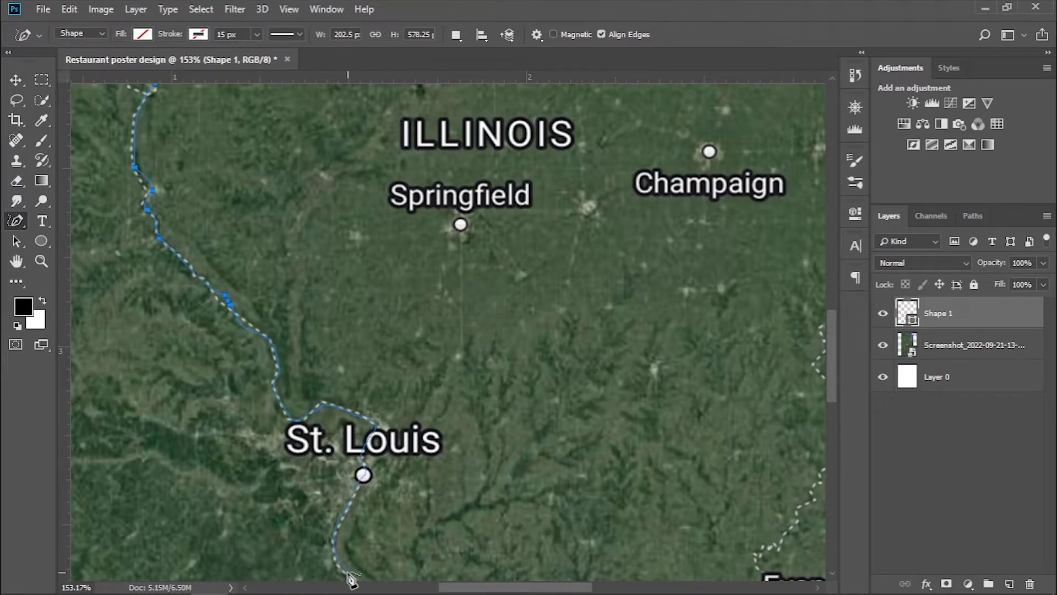
pyautogui.scroll(-3, 349, 578)
pyautogui.moveTo(358, 251)
pyautogui.mouseDown()
pyautogui.moveTo(316, 334)
pyautogui.moveTo(357, 416)
pyautogui.mouseUp()
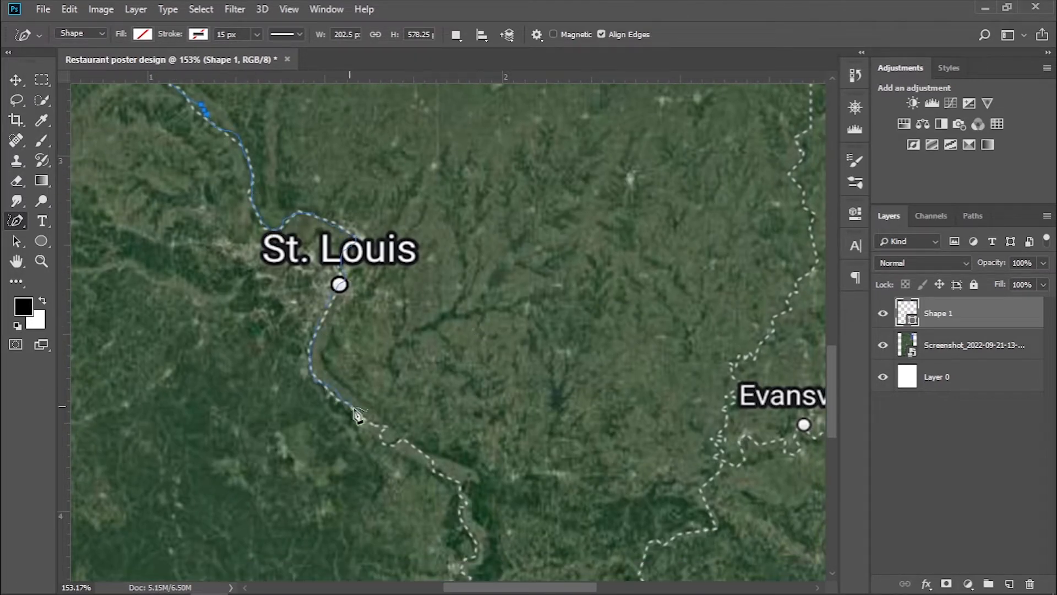
pyautogui.moveTo(465, 516); pyautogui.dragTo(470, 579)
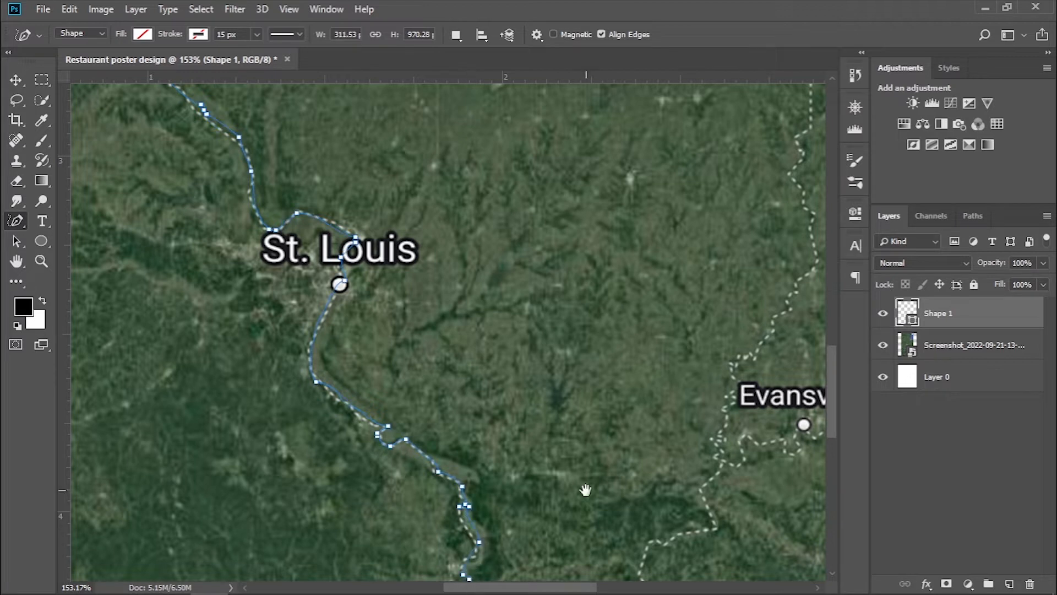
# - Extend the freeform outline around the southern tip of Illinois and up its eastern border past Evansville
pyautogui.moveTo(585, 491); pyautogui.dragTo(499, 294)
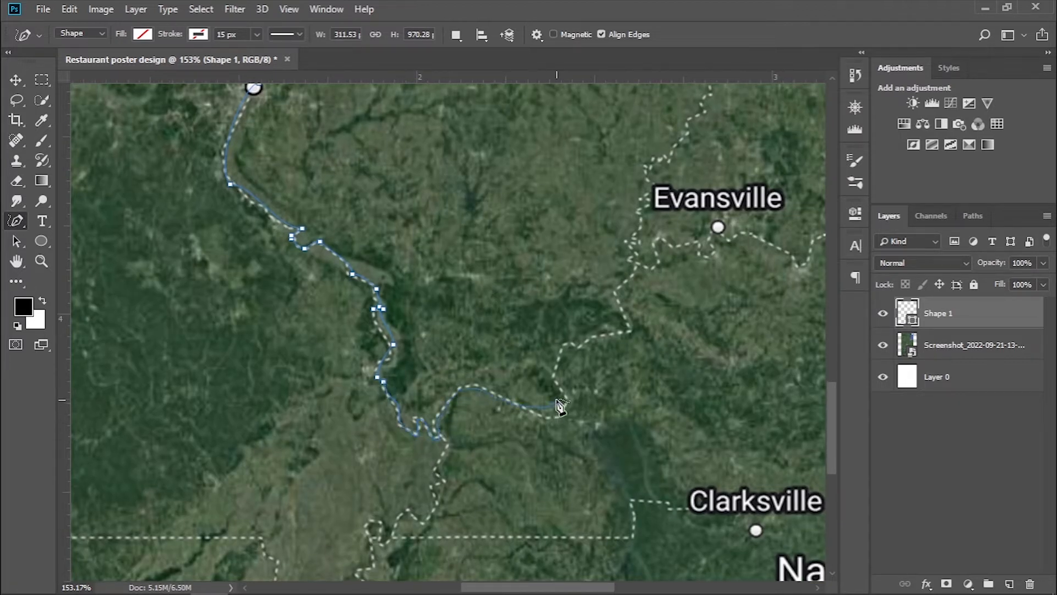
pyautogui.moveTo(644, 216)
pyautogui.mouseDown()
pyautogui.moveTo(648, 161)
pyautogui.moveTo(652, 362)
pyautogui.moveTo(423, 431)
pyautogui.mouseUp()
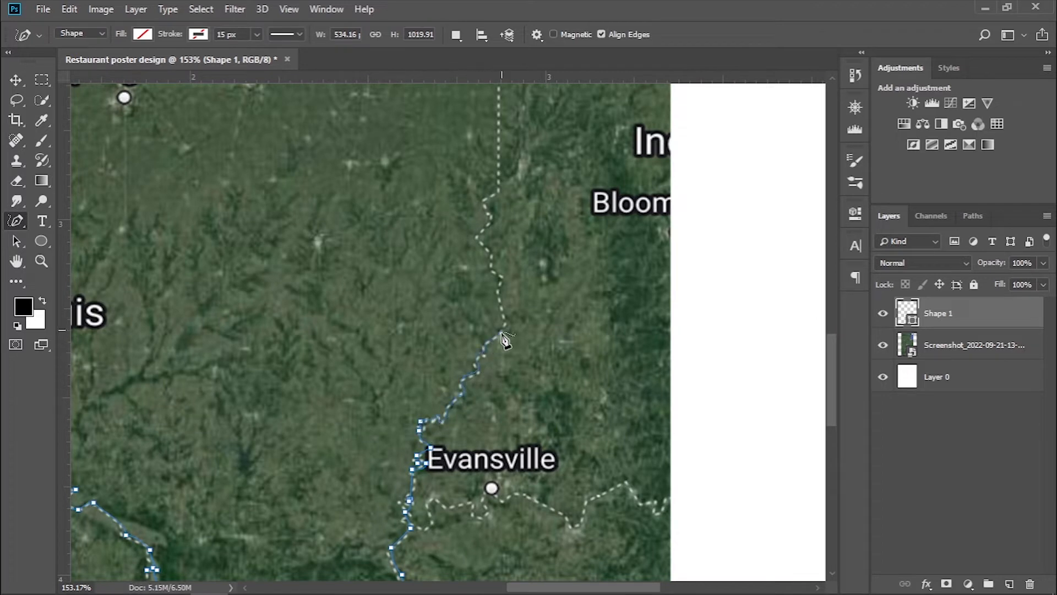
pyautogui.moveTo(502, 331)
pyautogui.mouseDown()
pyautogui.moveTo(500, 280)
pyautogui.moveTo(475, 236)
pyautogui.moveTo(491, 193)
pyautogui.mouseUp()
# - Trace the straight eastern border of Illinois northwards to the edge of Lake Michigan
pyautogui.moveTo(587, 293); pyautogui.dragTo(565, 551)
pyautogui.scroll(-5, 517, 439)
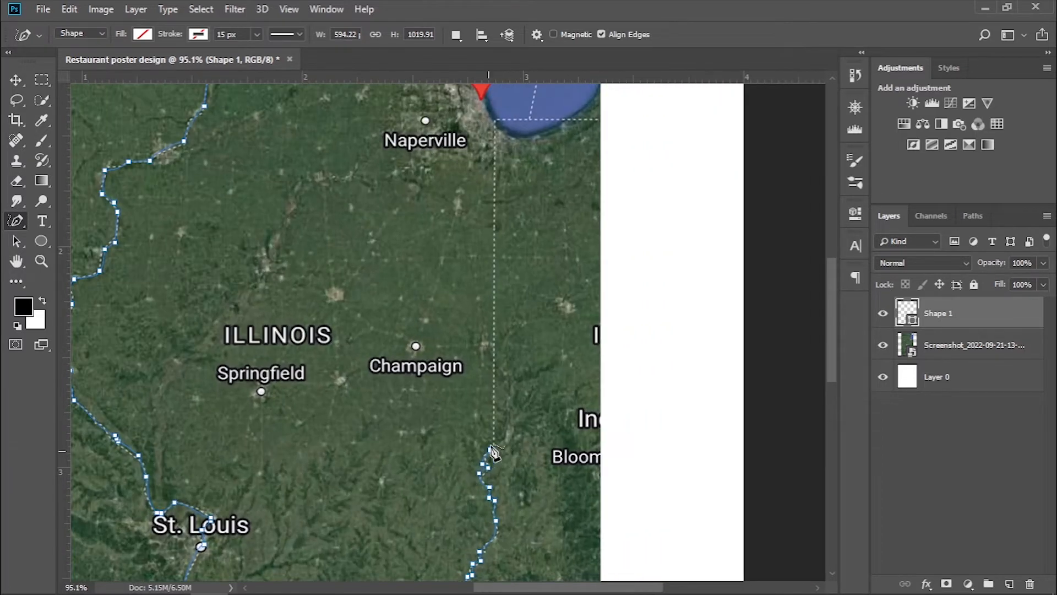
pyautogui.moveTo(499, 198); pyautogui.dragTo(494, 125)
pyautogui.scroll(2, 495, 490)
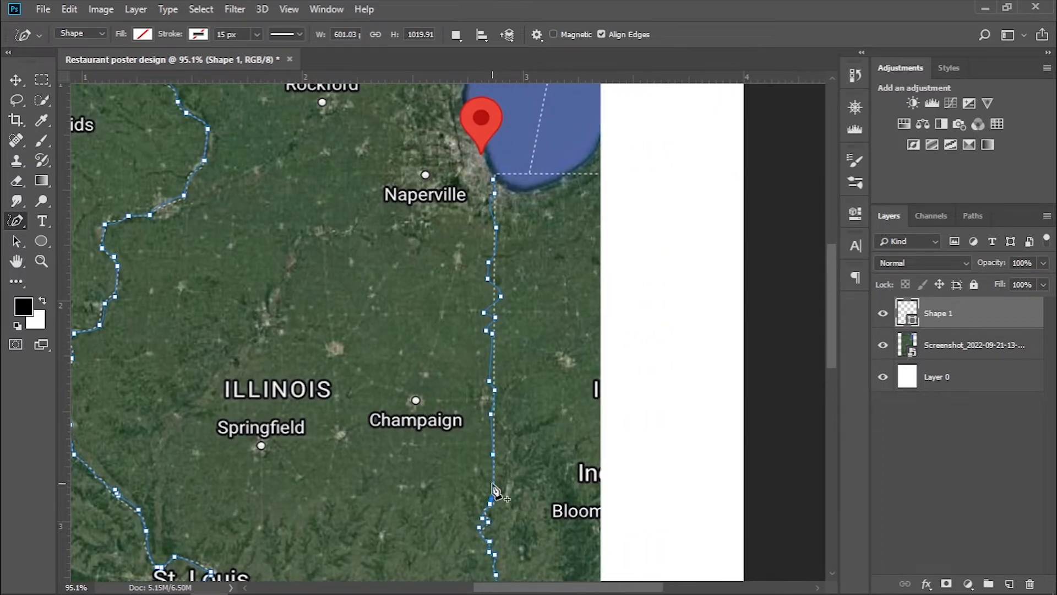
# - Close the state outline by tracing the lake shore and the northern border past Rockford to the starting point
pyautogui.scroll(5, 493, 481)
pyautogui.scroll(3, 493, 419)
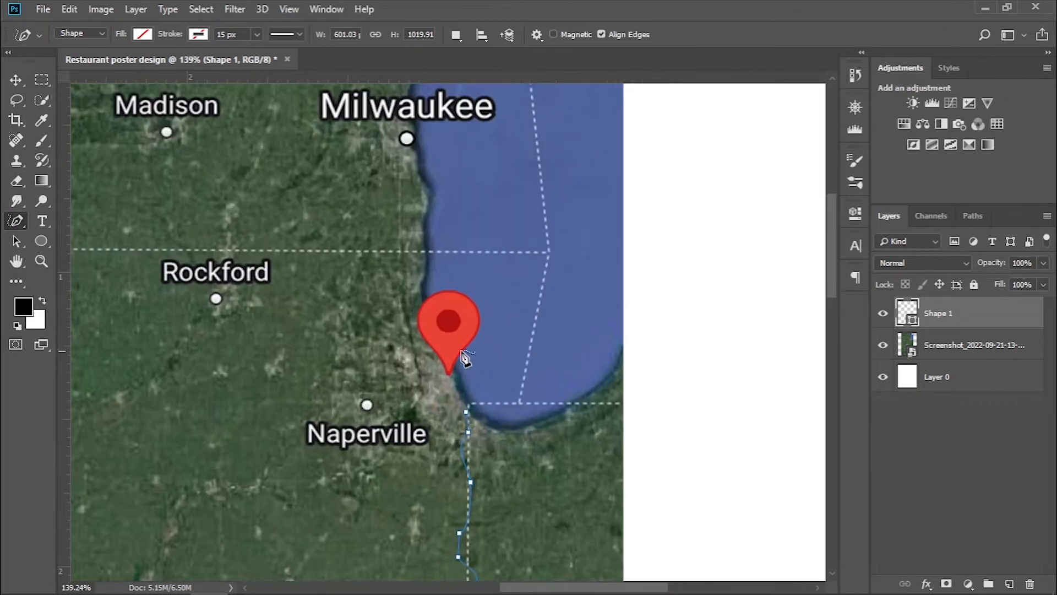
pyautogui.moveTo(467, 412)
pyautogui.mouseDown()
pyautogui.moveTo(426, 311)
pyautogui.moveTo(367, 253)
pyautogui.moveTo(242, 256)
pyautogui.mouseUp()
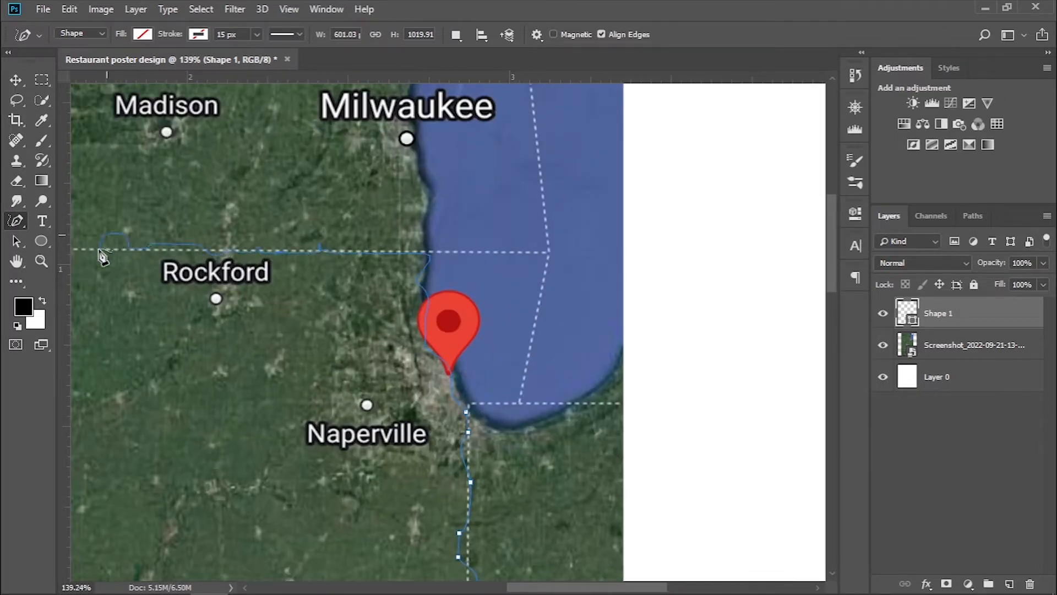
pyautogui.moveTo(99, 251); pyautogui.dragTo(75, 252)
pyautogui.moveTo(75, 253)
pyautogui.mouseDown()
pyautogui.moveTo(472, 419)
pyautogui.moveTo(554, 413)
pyautogui.mouseUp()
pyautogui.scroll(-8, 504, 441)
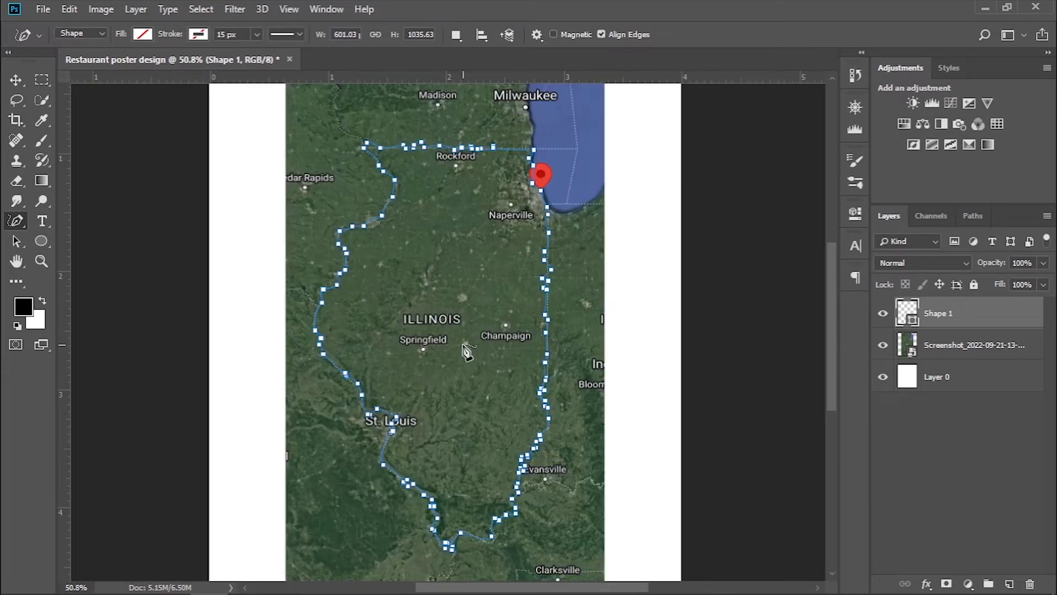
pyautogui.scroll(-1, 504, 397)
pyautogui.scroll(5, 490, 407)
pyautogui.scroll(-5, 447, 419)
pyautogui.scroll(4, 457, 414)
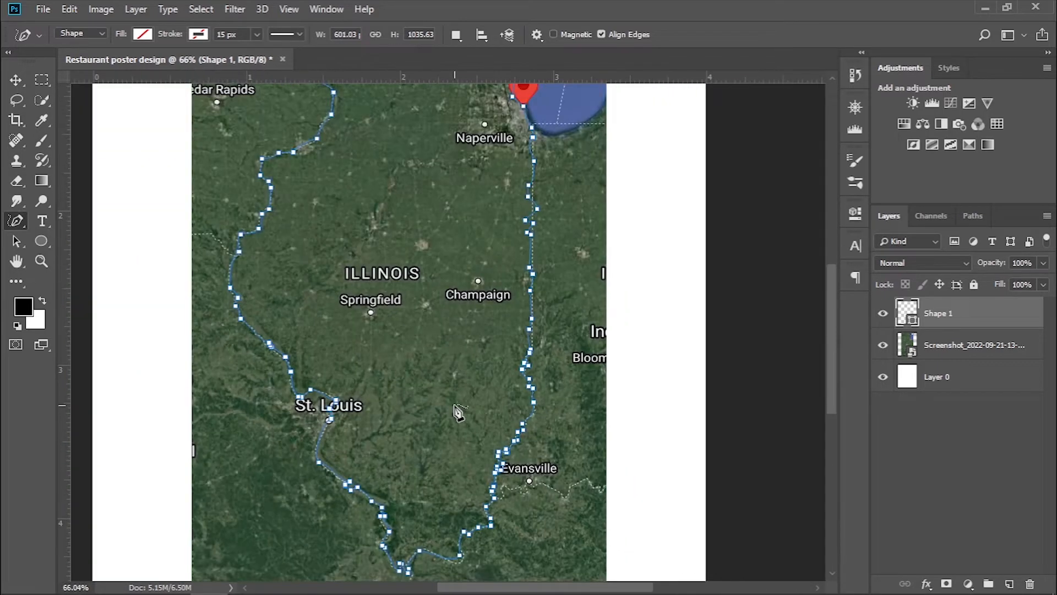
pyautogui.scroll(-5, 457, 413)
# - Set the state outline's stroke to a solid orange with hex value dc8e00
pyautogui.click(200, 34)
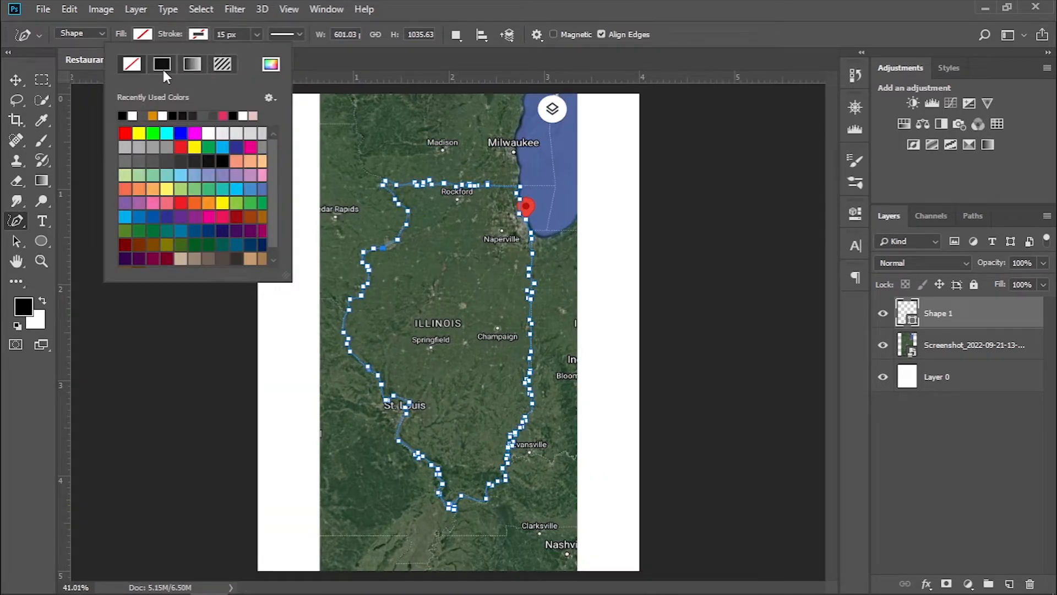
pyautogui.click(271, 64)
pyautogui.press('BackSpace')
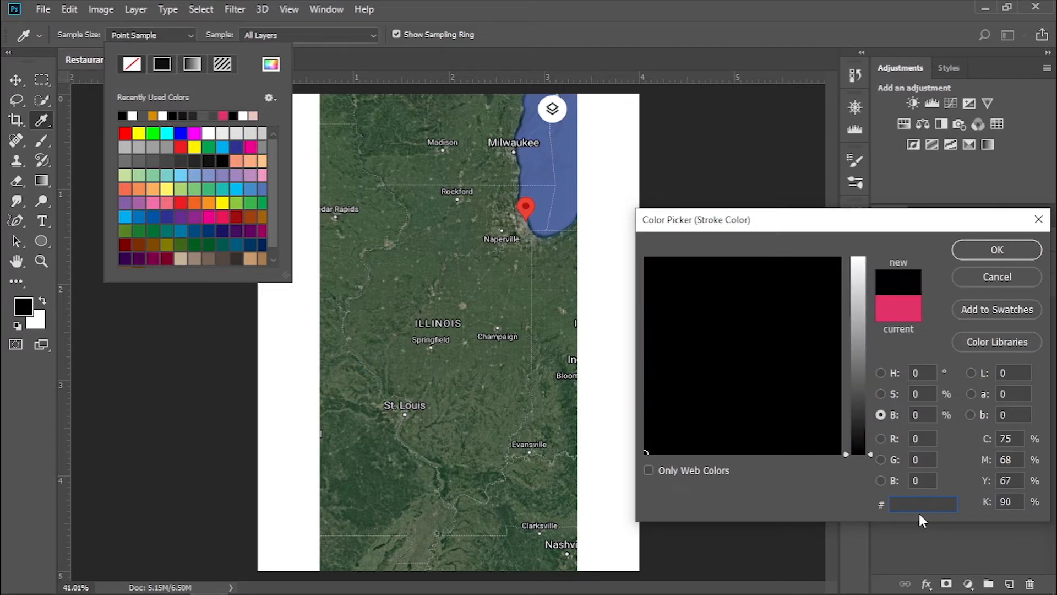
pyautogui.write('dc')
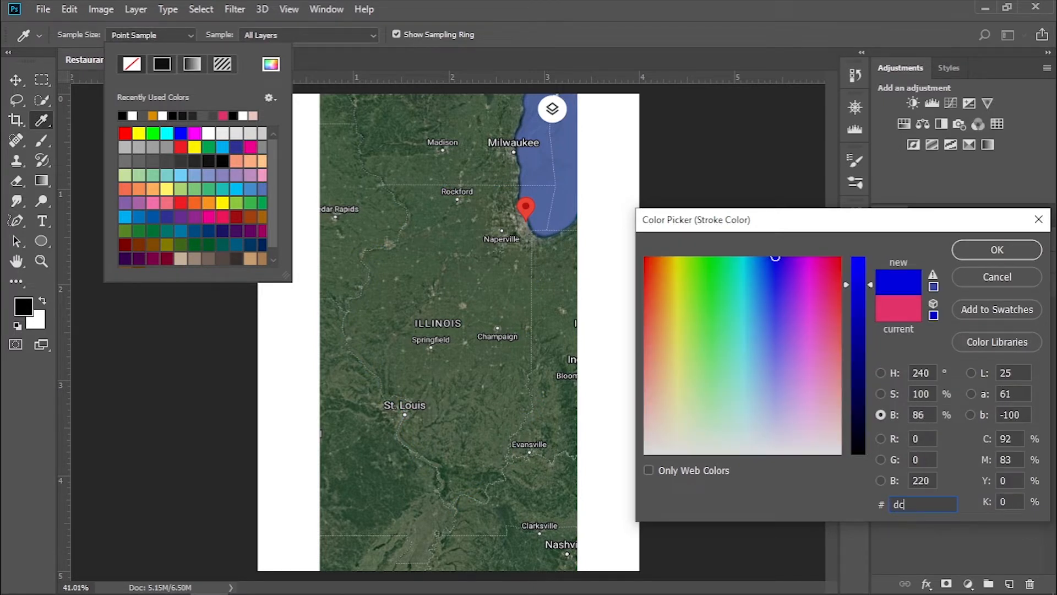
pyautogui.write('8e')
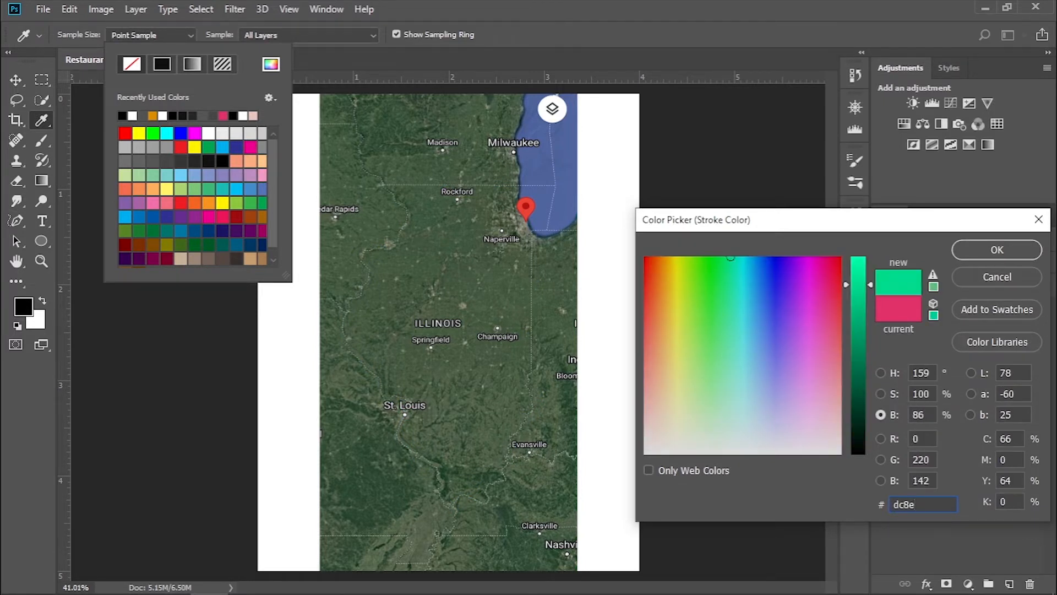
pyautogui.write('00')
pyautogui.click(983, 250)
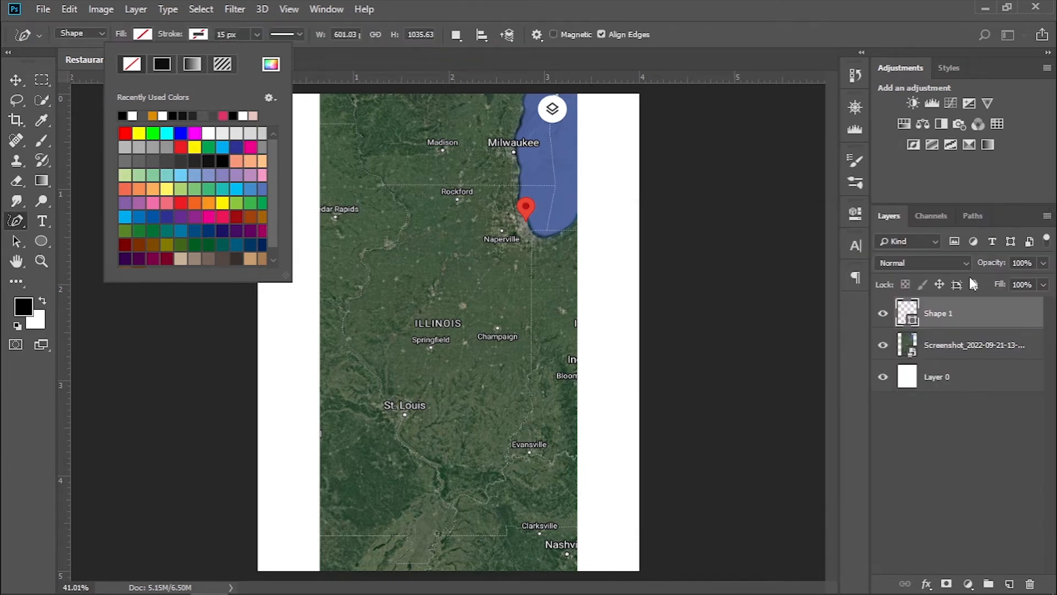
# - Set the outline's stroke width to 4 px, then hide the map screenshot layer and deselect the shape
pyautogui.moveTo(219, 35); pyautogui.dragTo(290, 35)
pyautogui.press('BackSpace')
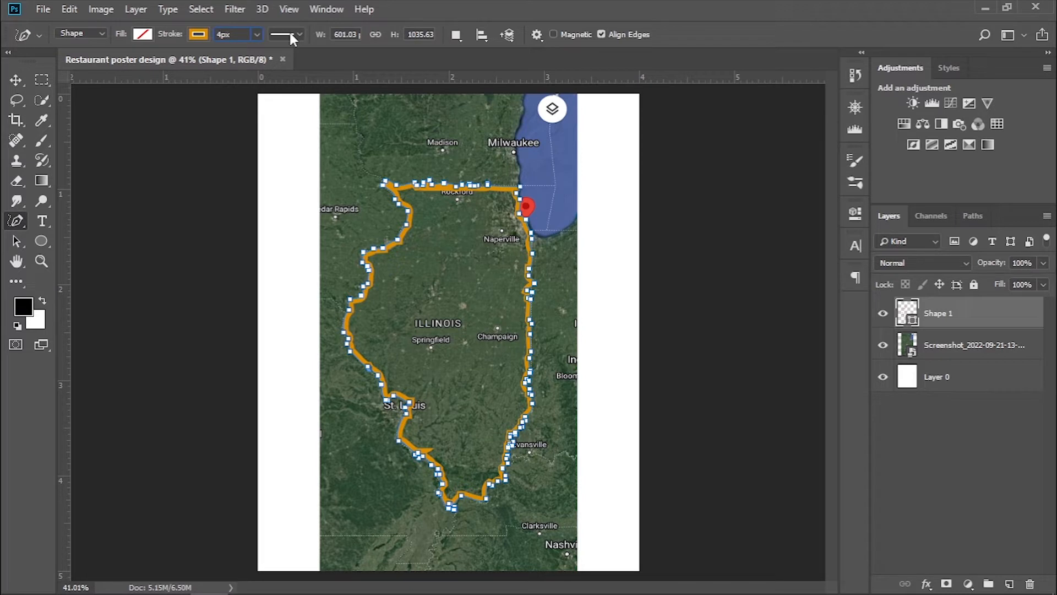
pyautogui.write('4')
pyautogui.press('Return')
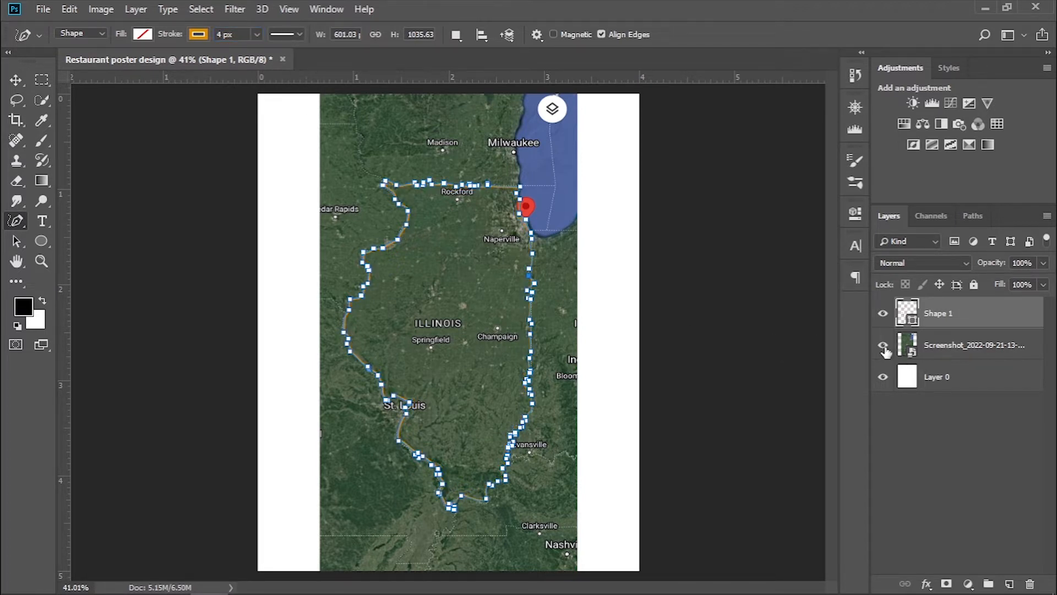
pyautogui.click(883, 346)
pyautogui.click(932, 442)
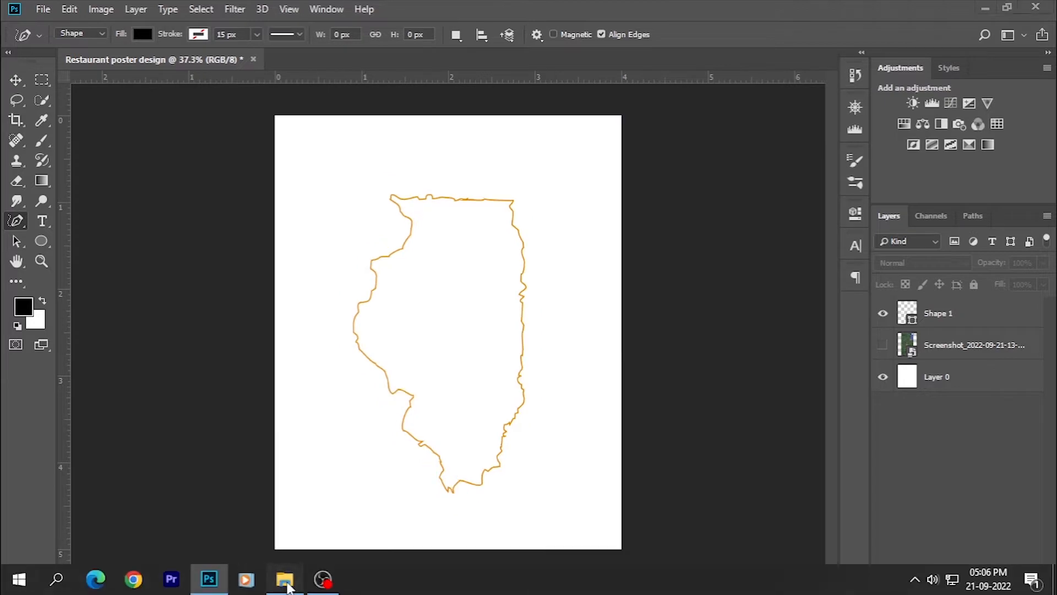
# - Place the chalkboard texture image from the Food Poster folder, rotate it 90° clockwise and stretch it to cover the whole canvas
pyautogui.click(285, 579)
pyautogui.moveTo(249, 590); pyautogui.dragTo(408, 319)
pyautogui.rightClick(512, 285)
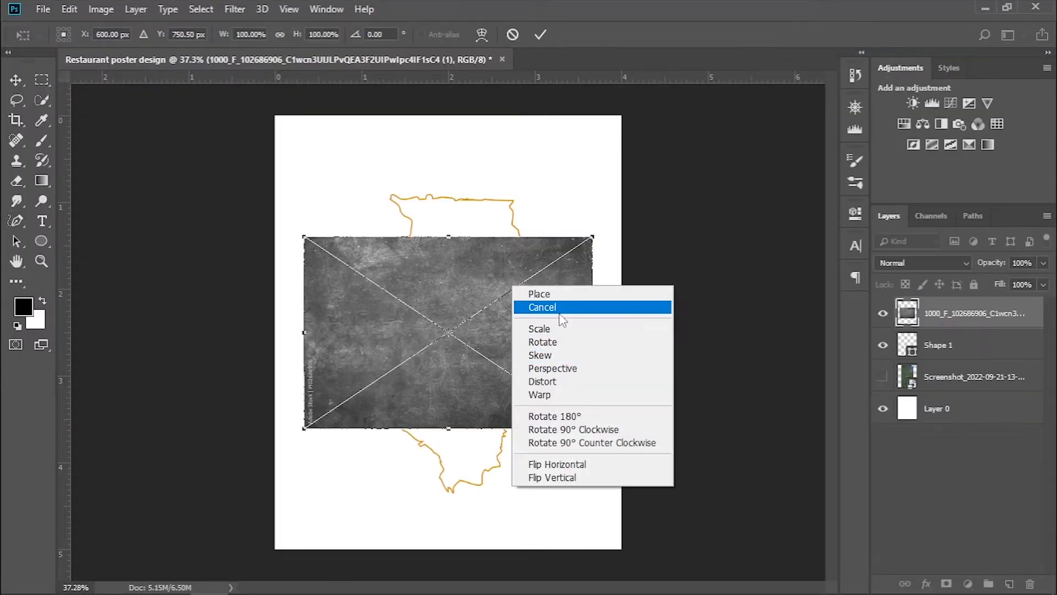
pyautogui.click(568, 429)
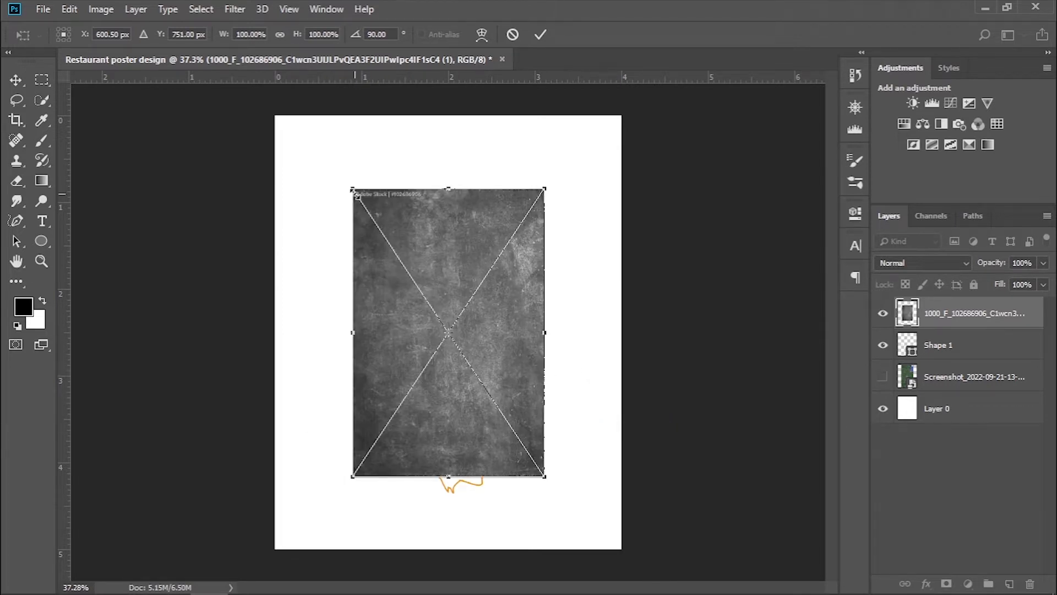
pyautogui.moveTo(353, 190); pyautogui.dragTo(275, 116)
pyautogui.moveTo(544, 476); pyautogui.dragTo(621, 548)
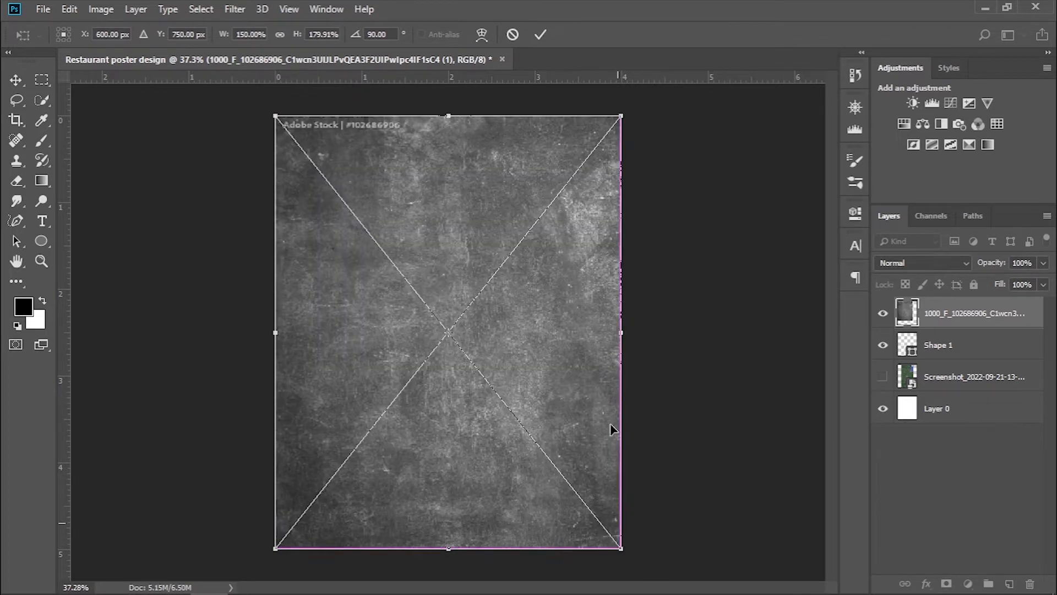
pyautogui.press('p')
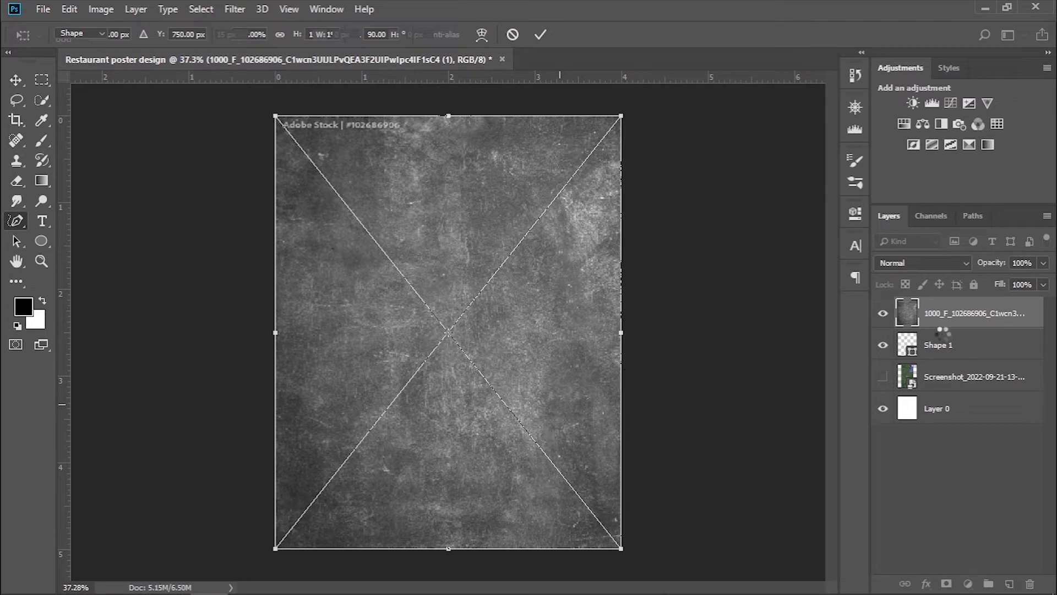
# - Rasterize the chalkboard layer and remove the Adobe Stock watermark along its upper edge with the Spot Healing Brush
pyautogui.click(16, 141)
pyautogui.scroll(5, 307, 108)
pyautogui.moveTo(349, 143); pyautogui.dragTo(357, 318)
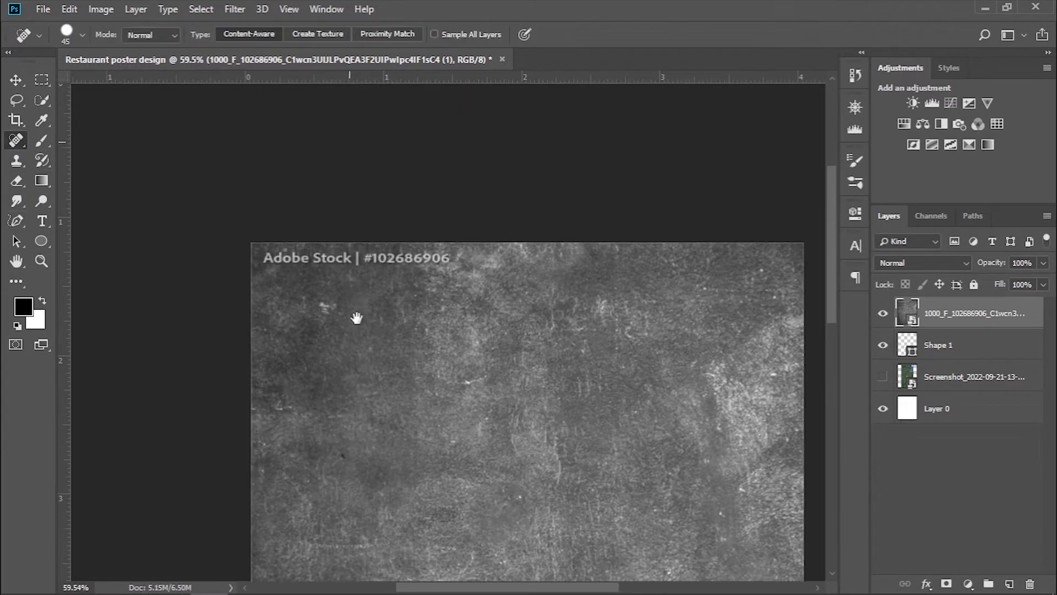
pyautogui.scroll(2, 494, 299)
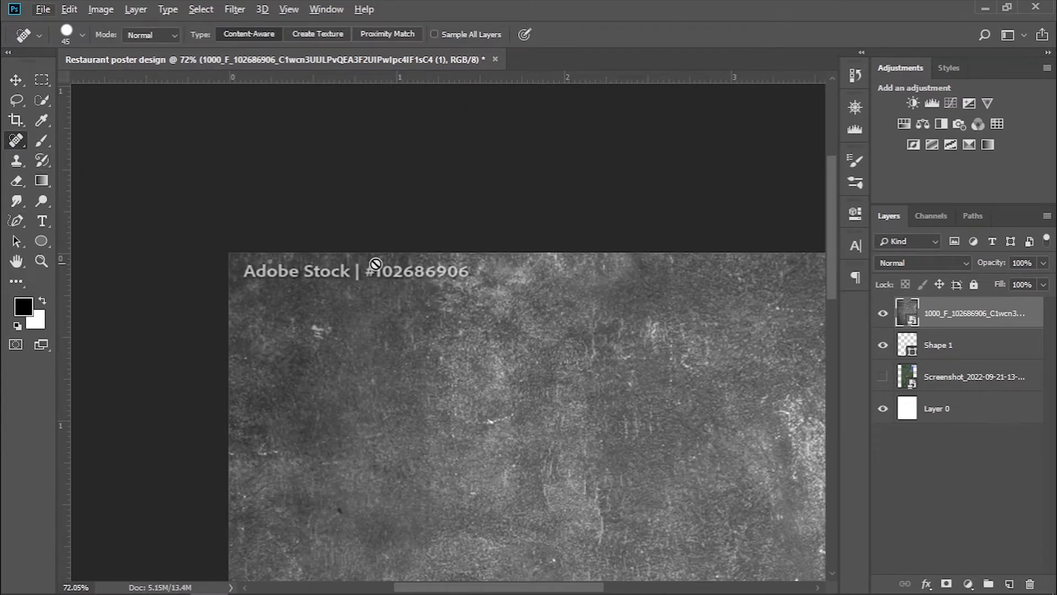
pyautogui.click(449, 293)
pyautogui.press('Return')
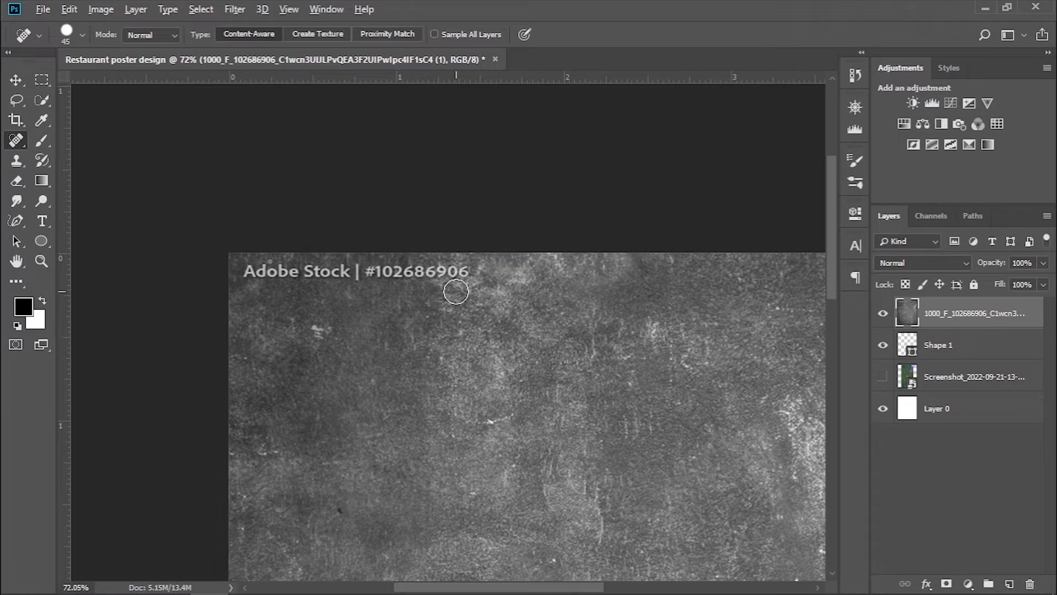
pyautogui.moveTo(460, 293)
pyautogui.mouseDown()
pyautogui.moveTo(464, 271)
pyautogui.moveTo(245, 273)
pyautogui.mouseUp()
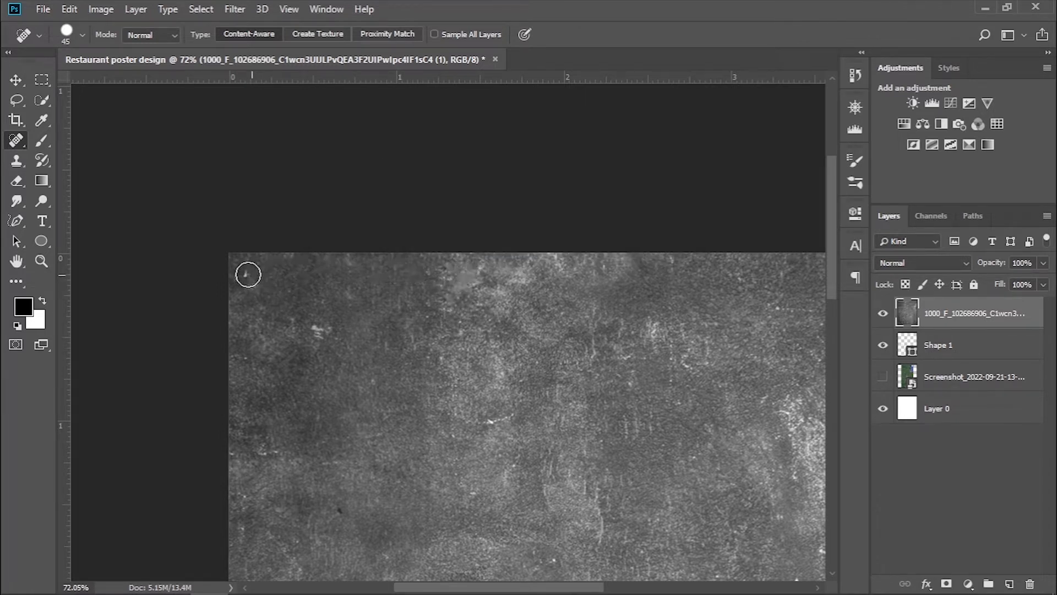
pyautogui.hotkey('ctrl', '0')
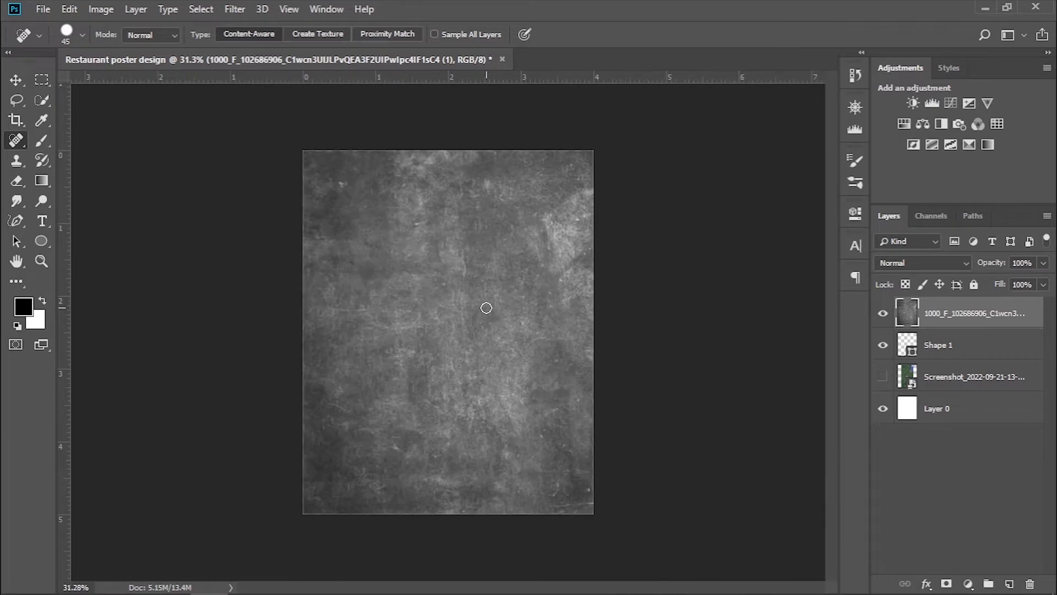
# - Duplicate the chalkboard layer, place Shape 1 between the two copies and hide the upper copy
pyautogui.click(16, 80)
pyautogui.rightClick(938, 319)
pyautogui.moveTo(959, 312); pyautogui.dragTo(1009, 583)
pyautogui.moveTo(945, 345); pyautogui.dragTo(938, 373)
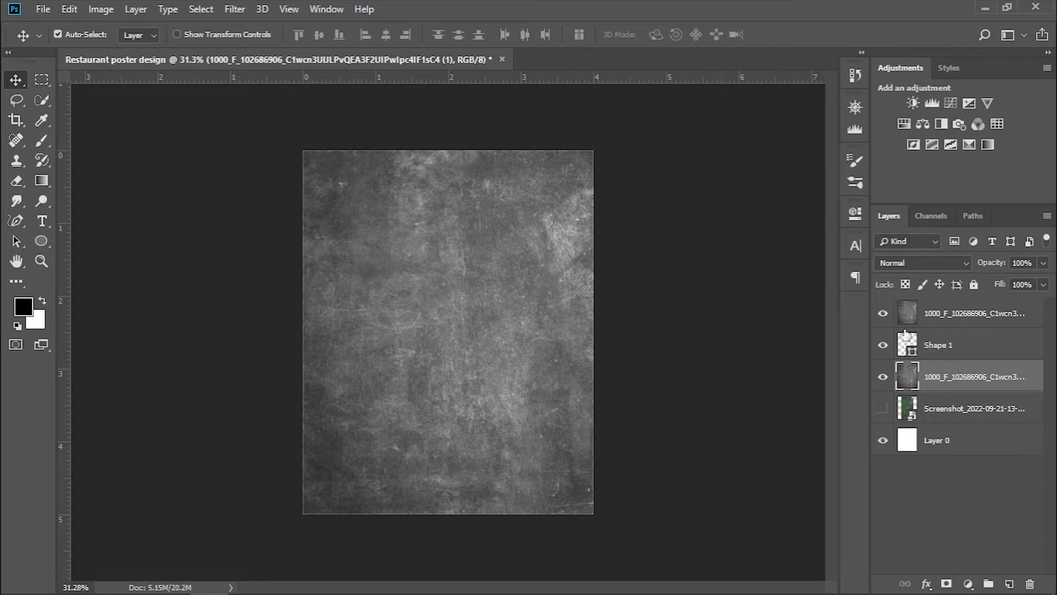
pyautogui.click(883, 313)
# - Load the Illinois outline of Shape 1 as a selection and invert it
pyautogui.click(909, 352)
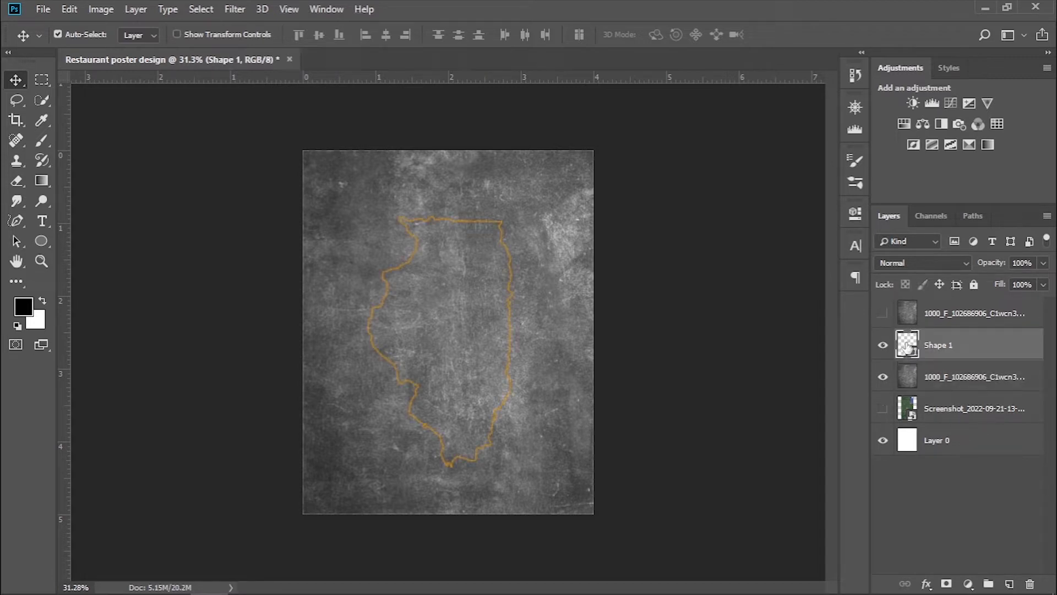
pyautogui.keyDown('ctrl'); pyautogui.click(908, 351); pyautogui.keyUp('ctrl')
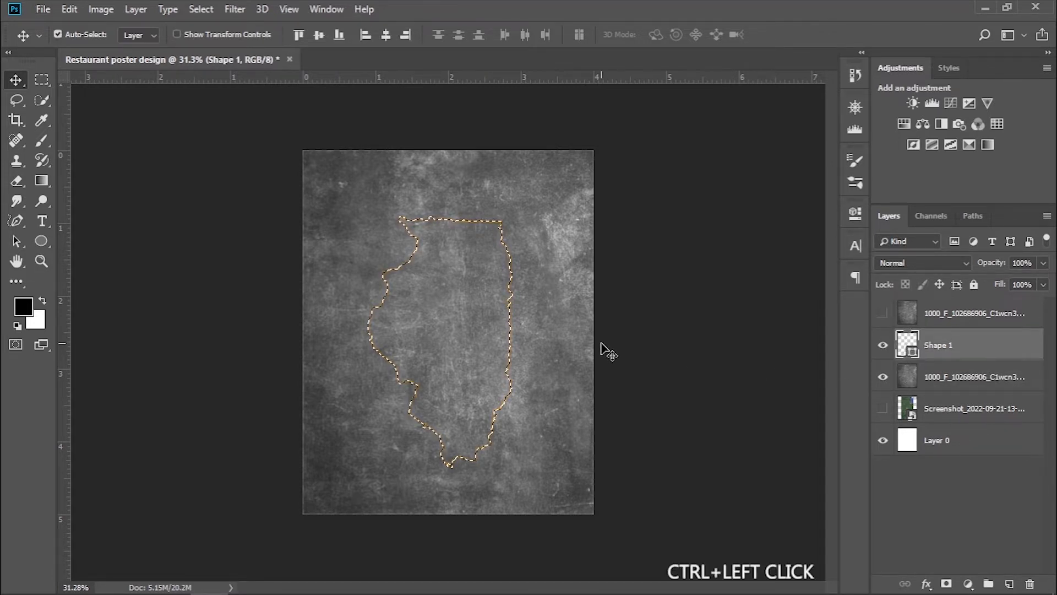
pyautogui.scroll(3, 600, 349)
pyautogui.scroll(-2, 650, 357)
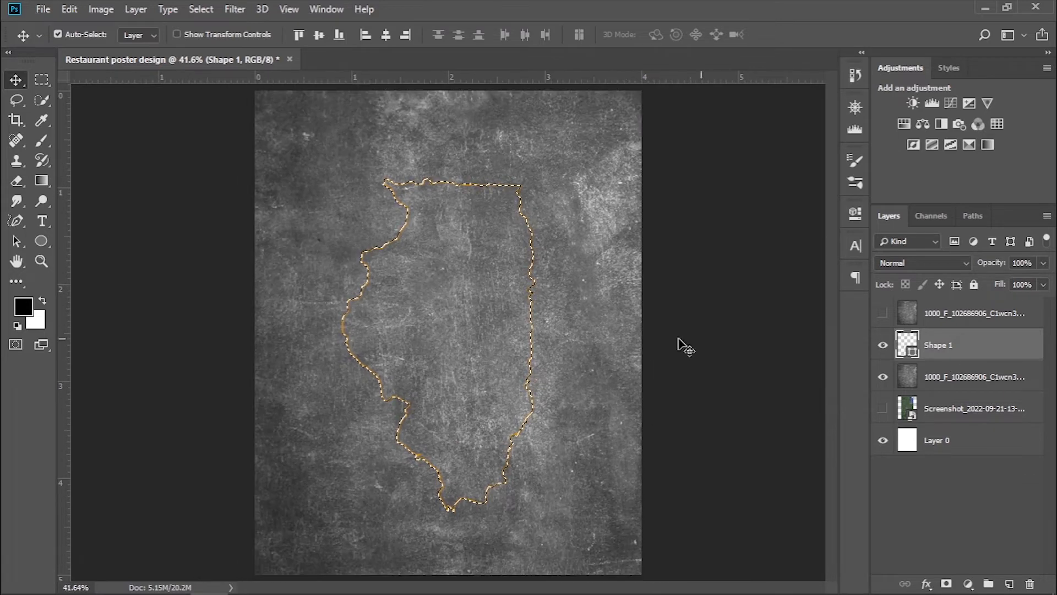
pyautogui.click(198, 11)
pyautogui.click(213, 71)
pyautogui.scroll(-1, 406, 264)
# - Erase the chalkboard texture outside the Illinois outline on the layer below Shape 1 with a large eraser, then deselect
pyautogui.press('e')
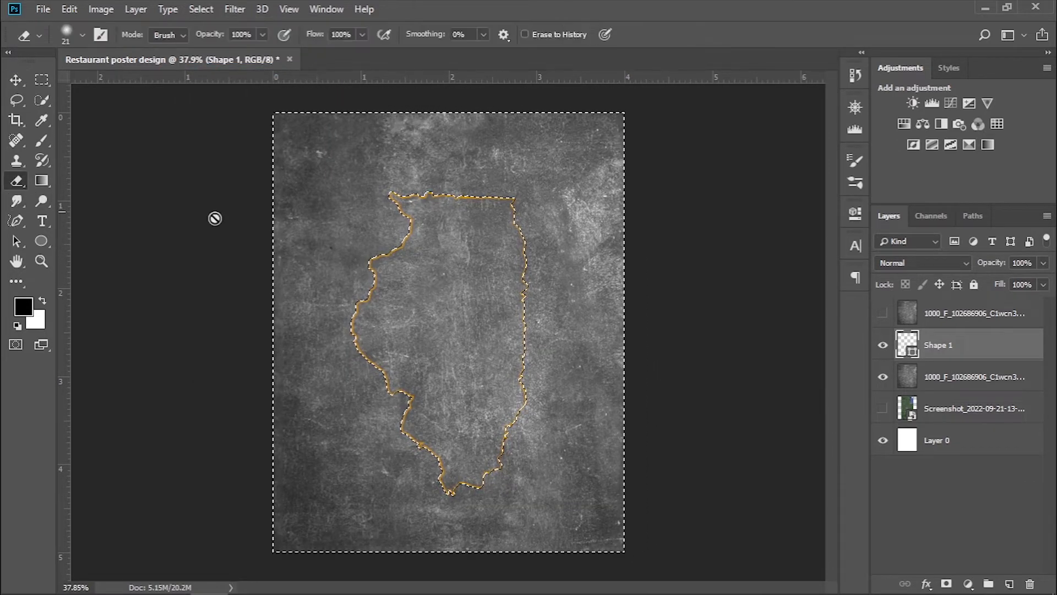
pyautogui.hotkey('alt', '[')
pyautogui.press(']')
pyautogui.press(']')
pyautogui.press(']')
pyautogui.press(']')
pyautogui.press(']')
pyautogui.press(']')
pyautogui.press(']')
pyautogui.press(']')
pyautogui.press(']')
pyautogui.press(']')
pyautogui.press(']')
pyautogui.press(']')
pyautogui.press(']')
pyautogui.press(']')
pyautogui.press(']')
pyautogui.press(']')
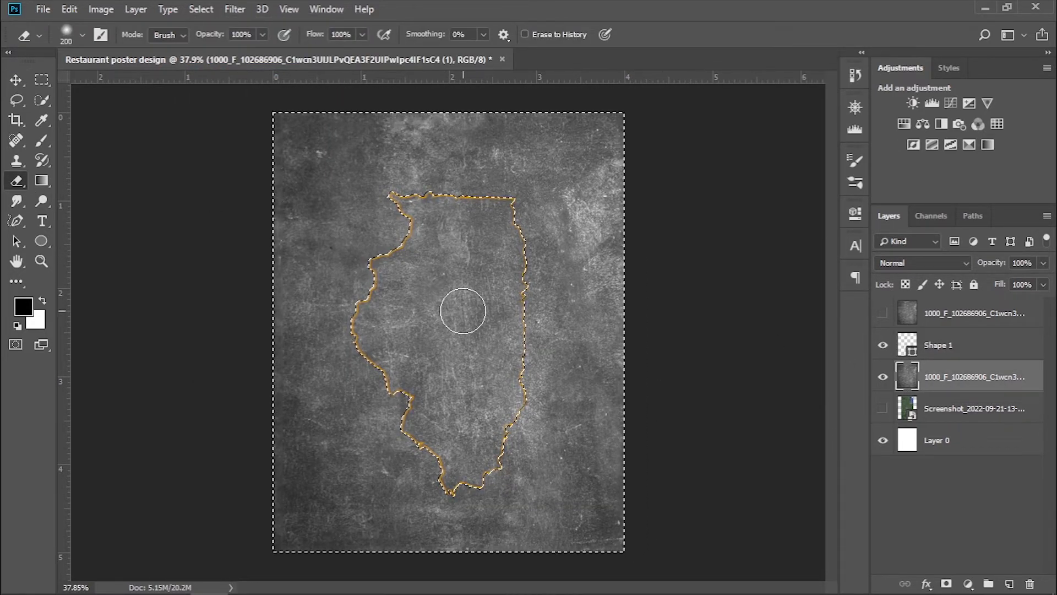
pyautogui.moveTo(359, 127)
pyautogui.mouseDown()
pyautogui.moveTo(292, 236)
pyautogui.moveTo(318, 205)
pyautogui.moveTo(295, 377)
pyautogui.moveTo(331, 460)
pyautogui.moveTo(425, 519)
pyautogui.moveTo(537, 292)
pyautogui.moveTo(319, 130)
pyautogui.moveTo(437, 524)
pyautogui.mouseUp()
pyautogui.keyDown('alt'); pyautogui.rightClick(329, 208); pyautogui.keyUp('alt')
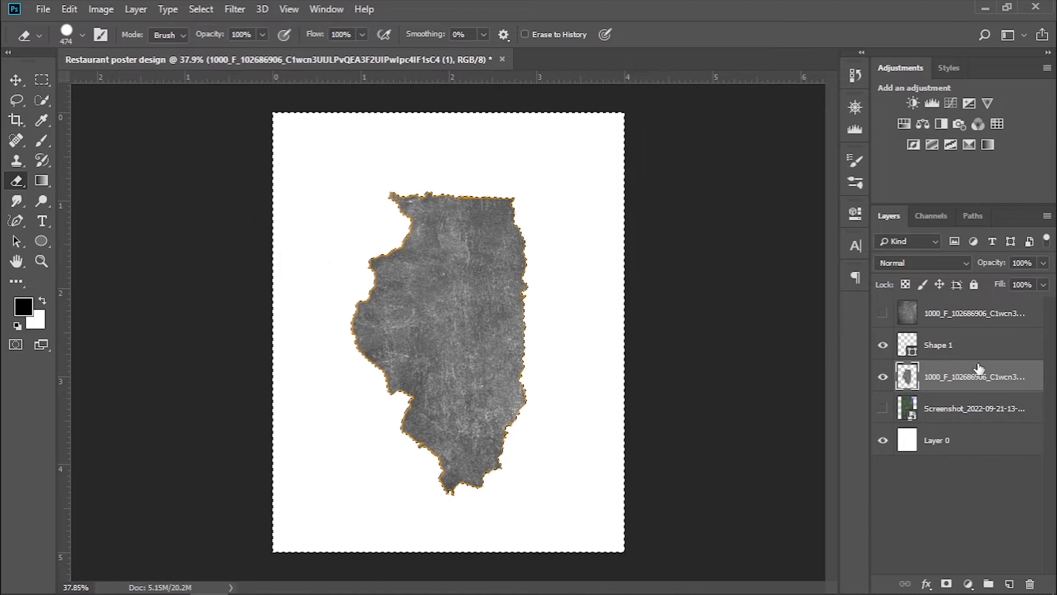
pyautogui.hotkey('ctrl', 'd')
# - Show the hidden full chalkboard layer and move it beneath the state-shaped cut-out
pyautogui.click(934, 321)
pyautogui.click(882, 312)
pyautogui.moveTo(936, 314); pyautogui.dragTo(946, 358)
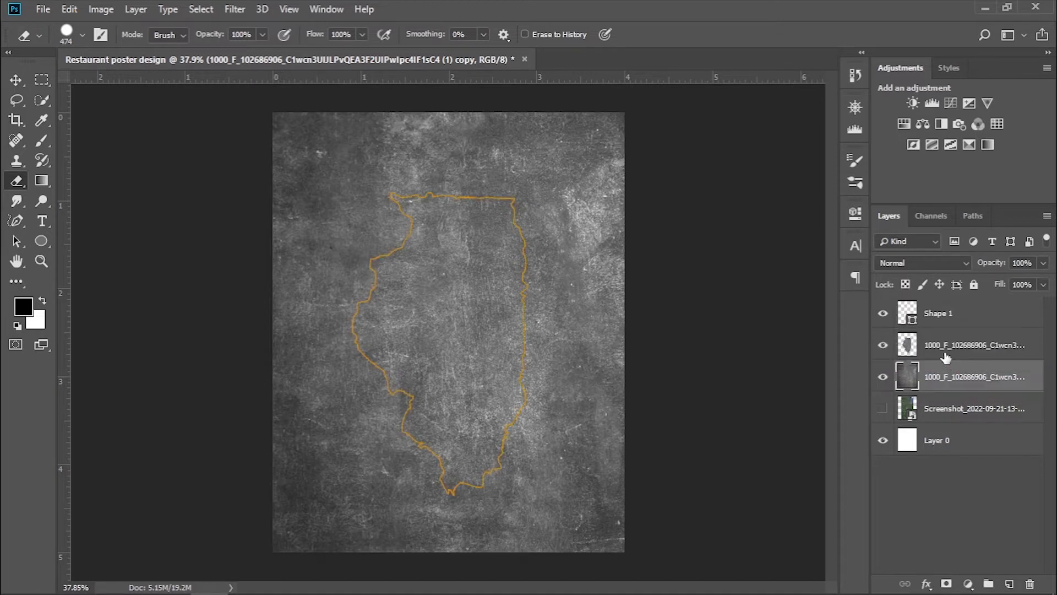
# - Darken the state-shaped cut-out to near black with a Curves adjustment clipped to its layer
pyautogui.click(942, 354)
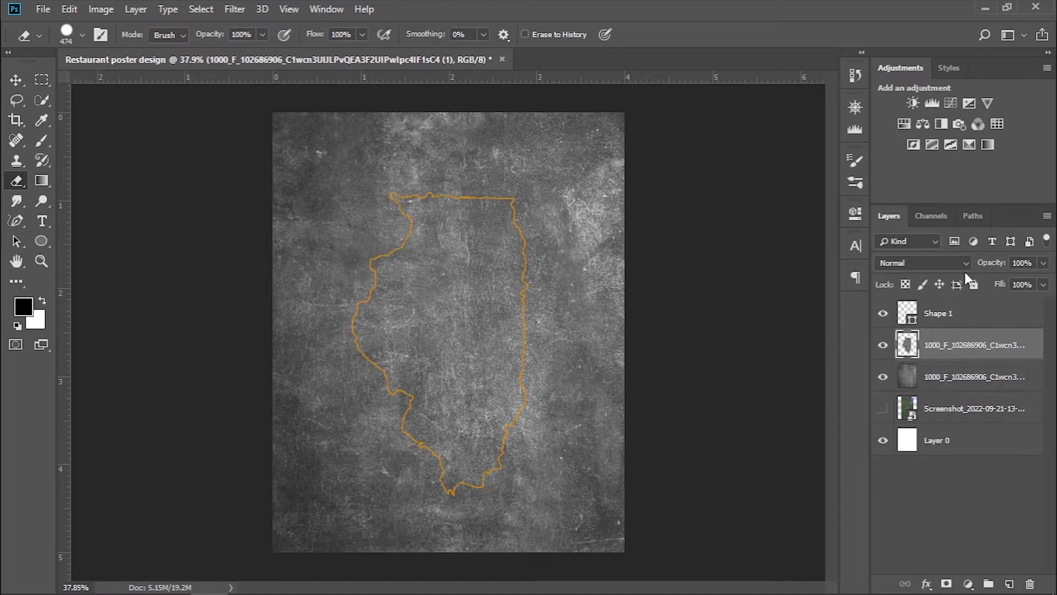
pyautogui.click(950, 103)
pyautogui.moveTo(813, 295); pyautogui.dragTo(826, 422)
pyautogui.click(721, 471)
pyautogui.click(970, 511)
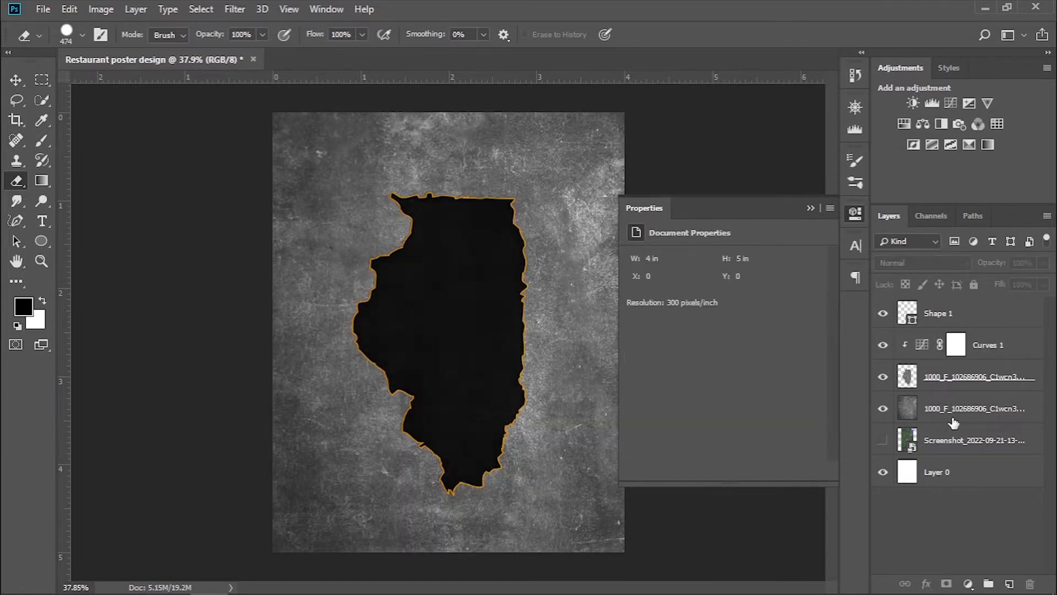
# - Add a Curves adjustment clipped to the full chalkboard layer and lower its white point output to about half
pyautogui.click(972, 408)
pyautogui.click(950, 103)
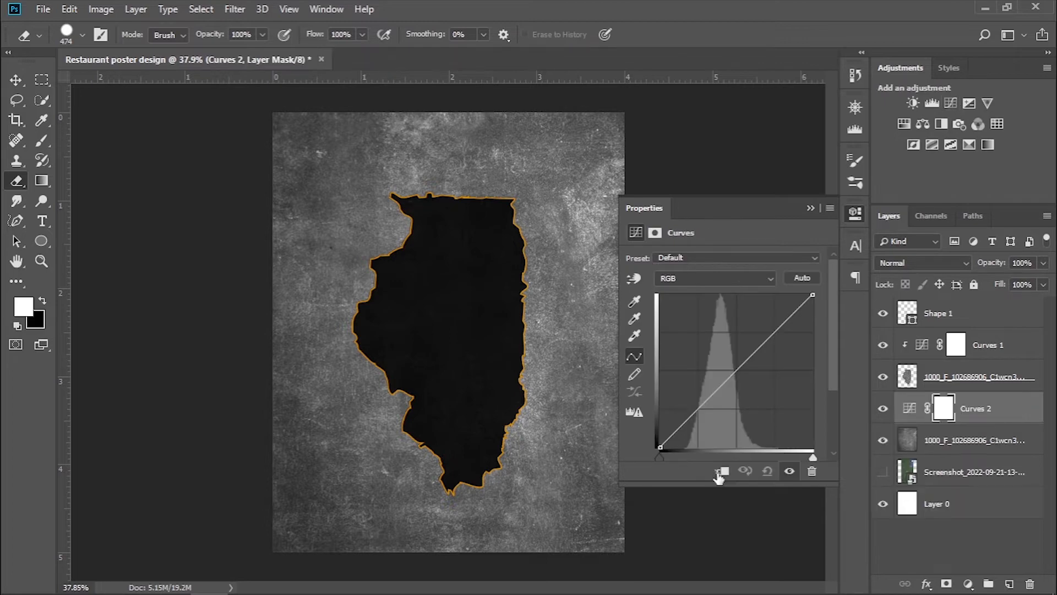
pyautogui.click(722, 471)
pyautogui.moveTo(814, 300); pyautogui.dragTo(819, 373)
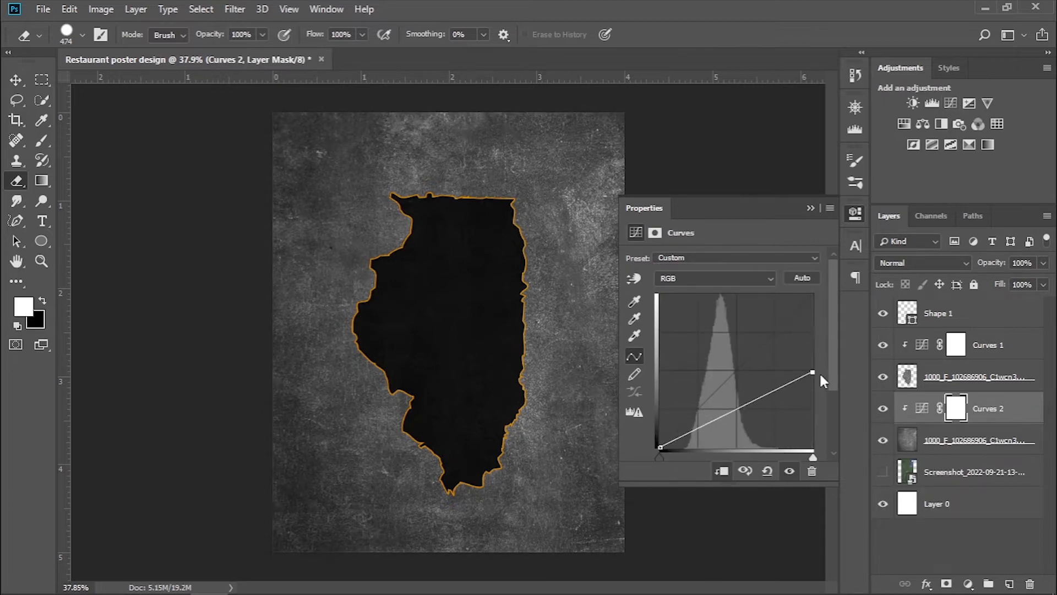
# - Add a clipped Exposure adjustment to the chalkboard background with offset -0.0083 and gamma correction 0.91
pyautogui.click(969, 103)
pyautogui.moveTo(722, 299); pyautogui.dragTo(736, 358)
pyautogui.click(721, 470)
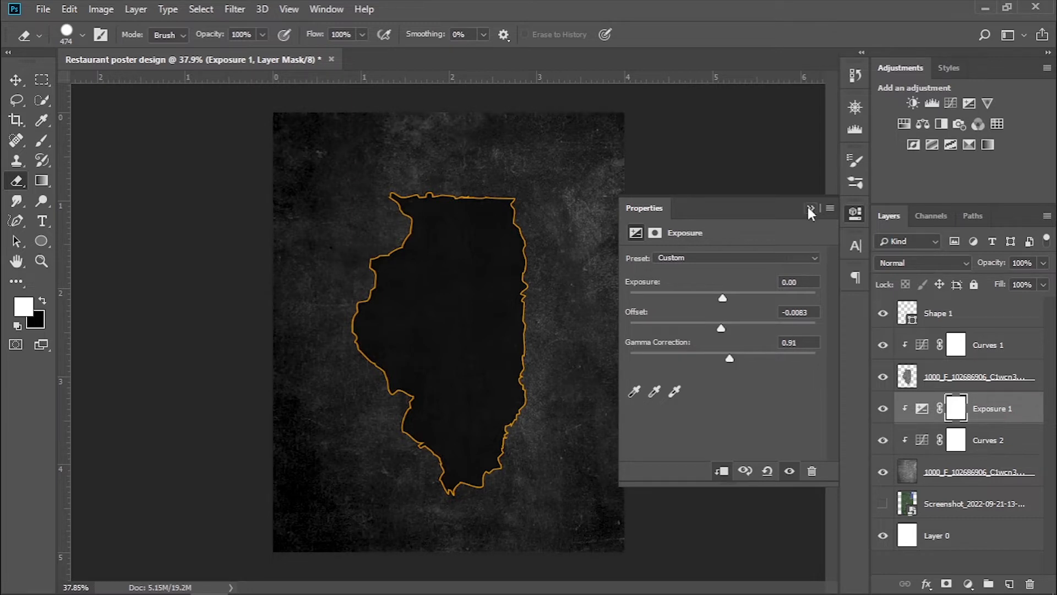
pyautogui.click(809, 209)
# - Change the stroke width of the orange Illinois outline on Shape 1
pyautogui.click(941, 315)
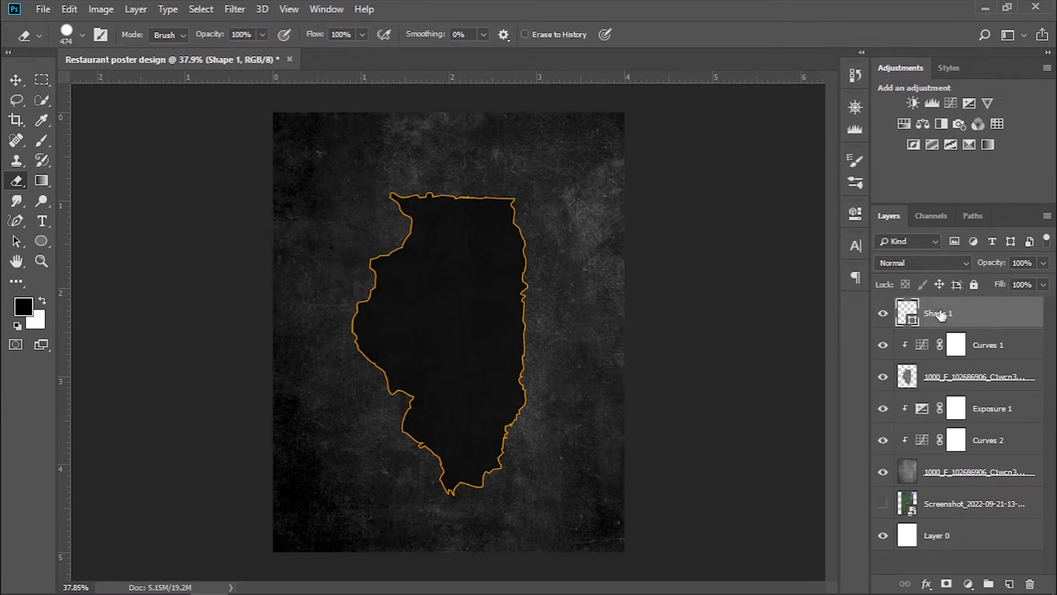
pyautogui.click(40, 241)
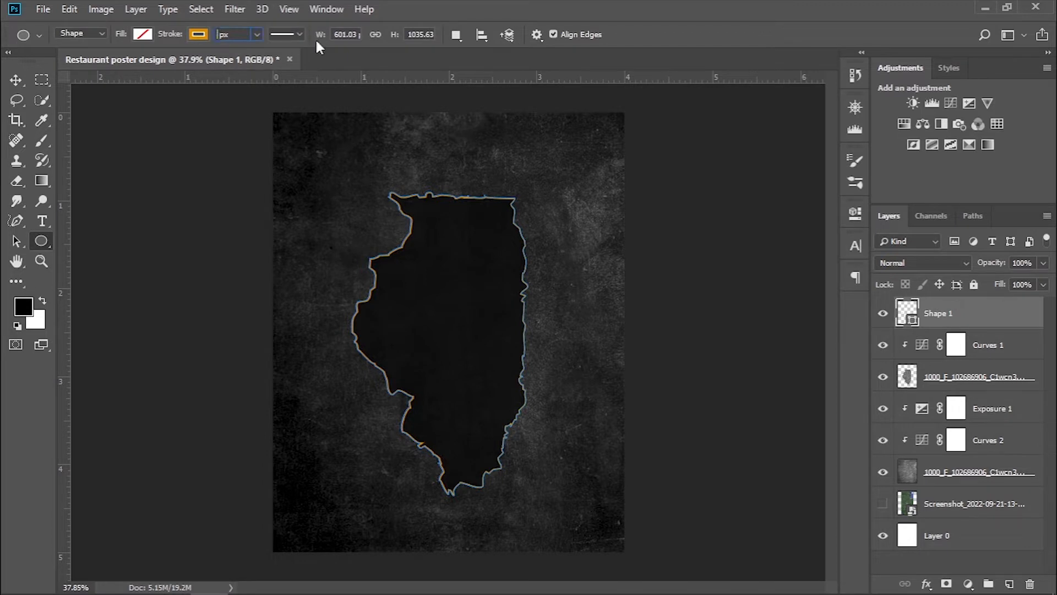
pyautogui.write('15')
pyautogui.press('Return')
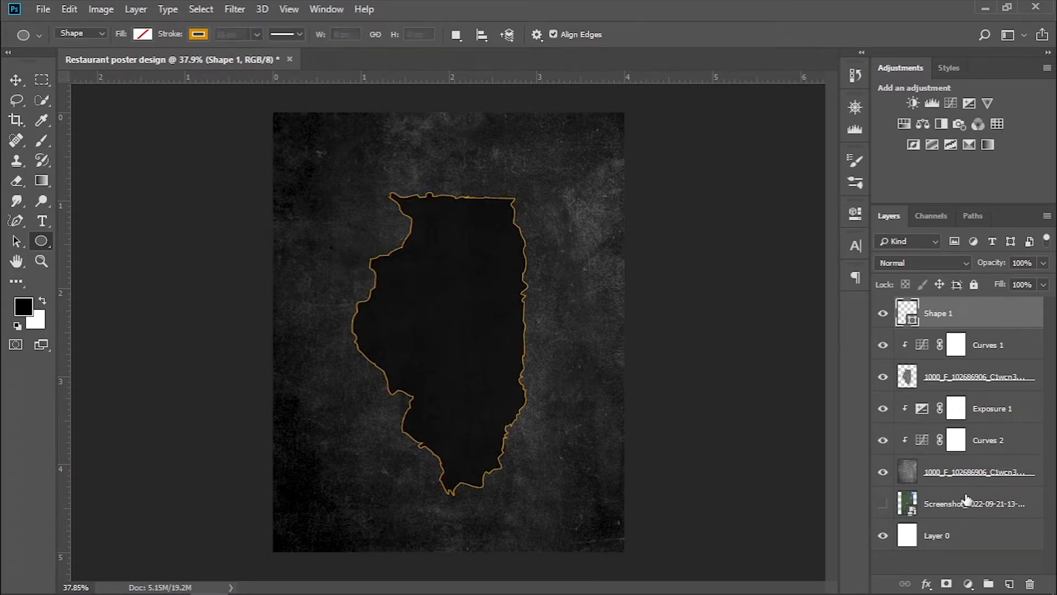
# - Place the cut-out food dishes image from the Food Poster folder and move its layer to the top of the stack
pyautogui.click(967, 500)
pyautogui.press('v')
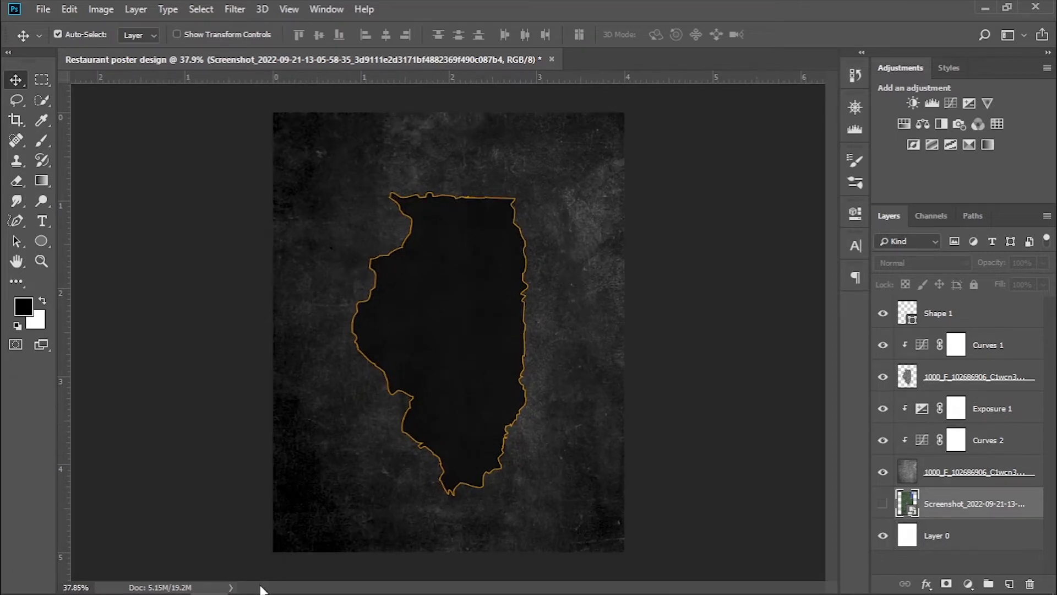
pyautogui.click(285, 589)
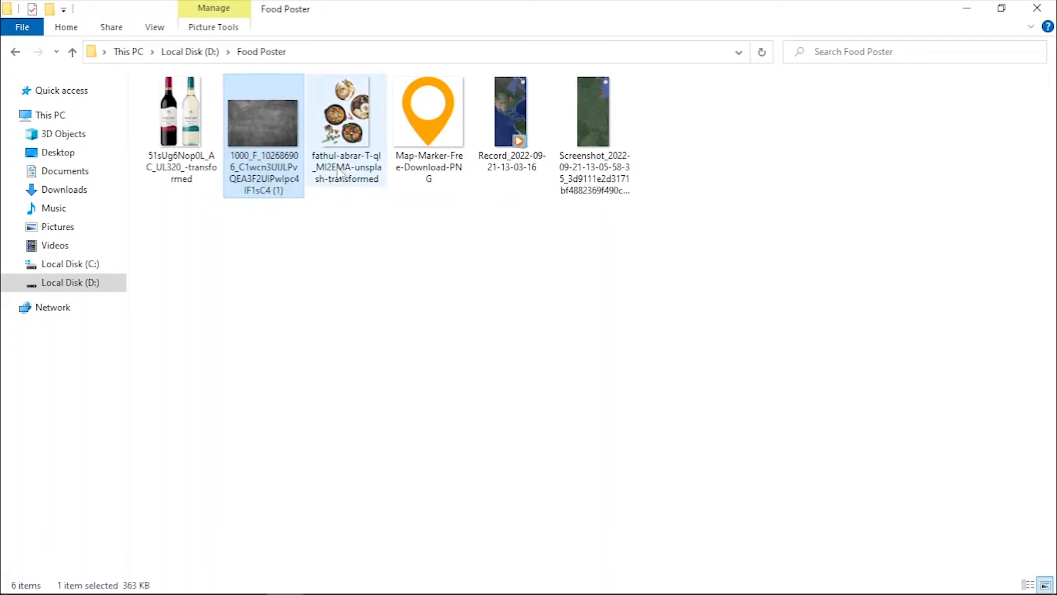
pyautogui.moveTo(346, 127); pyautogui.dragTo(402, 380)
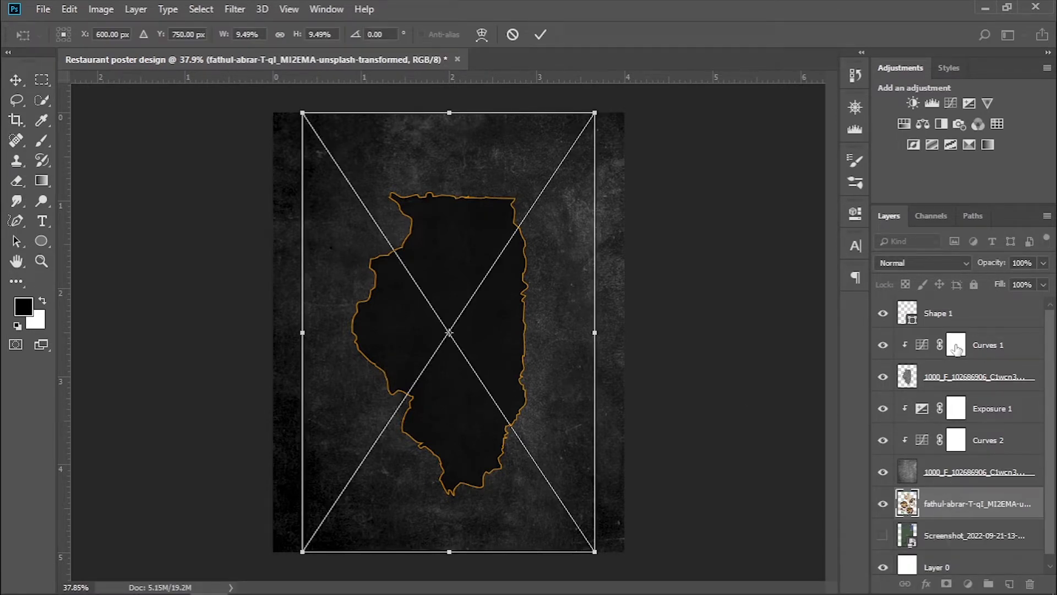
pyautogui.press('Return')
pyautogui.moveTo(951, 508); pyautogui.dragTo(944, 308)
# - Rasterize the food layer and erase everything on it except the two round black bowls
pyautogui.click(17, 180)
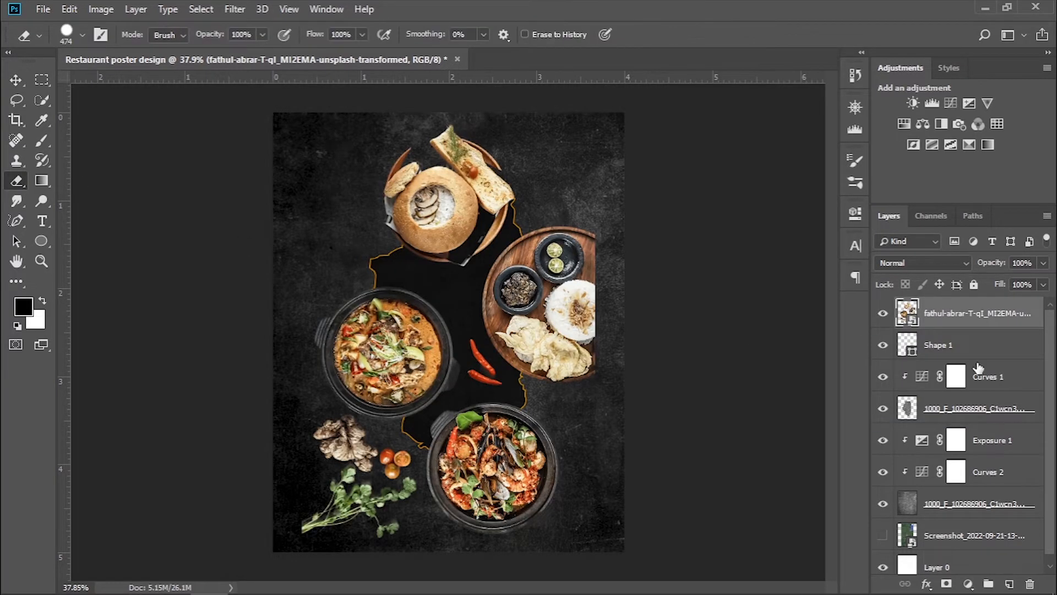
pyautogui.rightClick(974, 313)
pyautogui.click(809, 271)
pyautogui.moveTo(422, 182)
pyautogui.mouseDown()
pyautogui.moveTo(483, 194)
pyautogui.moveTo(454, 188)
pyautogui.moveTo(570, 292)
pyautogui.moveTo(578, 313)
pyautogui.mouseUp()
pyautogui.press('[')
pyautogui.moveTo(347, 440)
pyautogui.mouseDown()
pyautogui.moveTo(342, 514)
pyautogui.moveTo(380, 485)
pyautogui.mouseUp()
pyautogui.press('[')
pyautogui.press('[')
pyautogui.press('[')
pyautogui.press('[')
pyautogui.press('[')
pyautogui.press('[')
pyautogui.press('[')
pyautogui.press('[')
pyautogui.press('[')
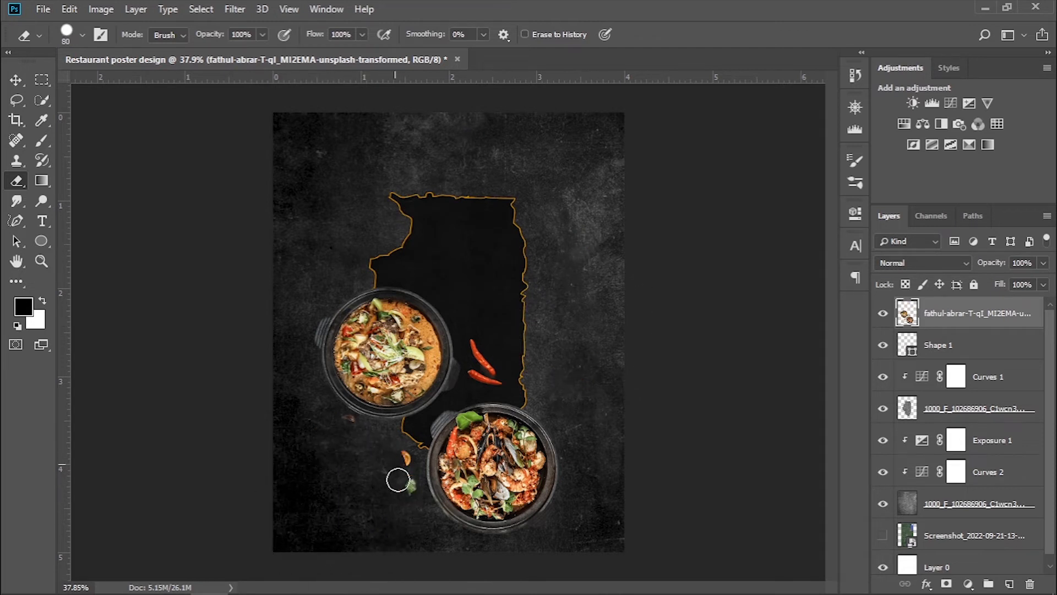
pyautogui.moveTo(483, 355); pyautogui.dragTo(497, 364)
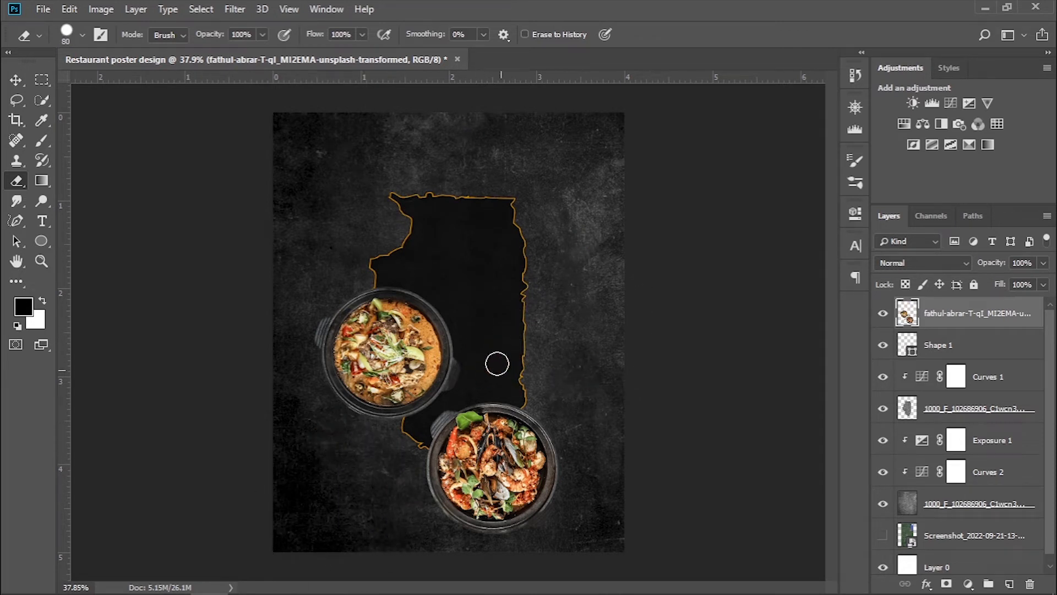
# - Scale the food bowls layer to 85.69%, rotate it -12.48°, and position the bowls over the lower part of the Illinois map
pyautogui.click(16, 80)
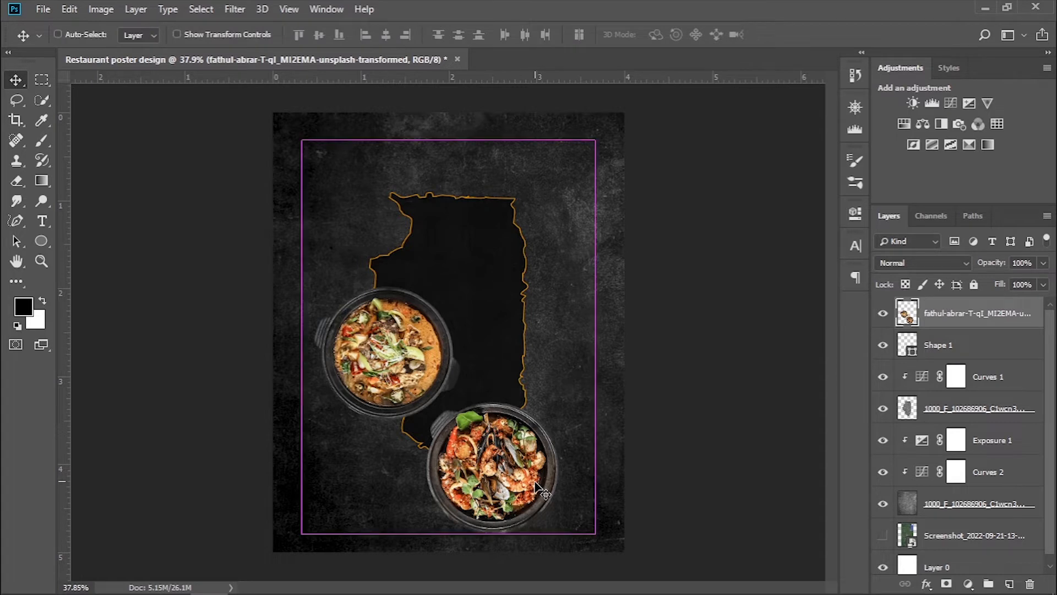
pyautogui.hotkey('ctrl', 't')
pyautogui.moveTo(600, 517); pyautogui.dragTo(599, 520)
pyautogui.click(275, 35)
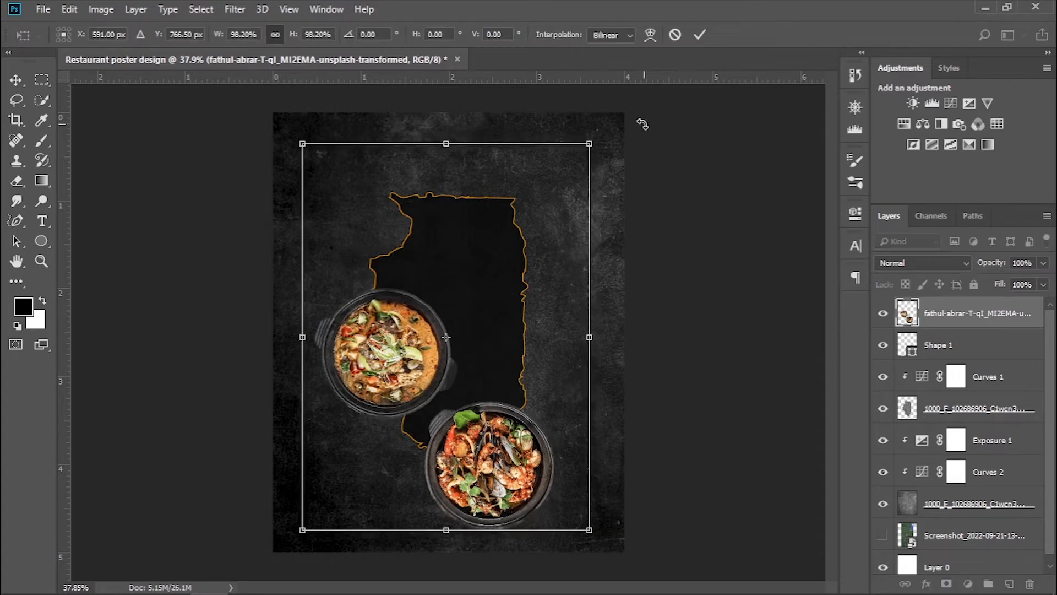
pyautogui.moveTo(642, 123); pyautogui.dragTo(593, 88)
pyautogui.moveTo(506, 437); pyautogui.dragTo(499, 411)
pyautogui.moveTo(612, 467); pyautogui.dragTo(566, 426)
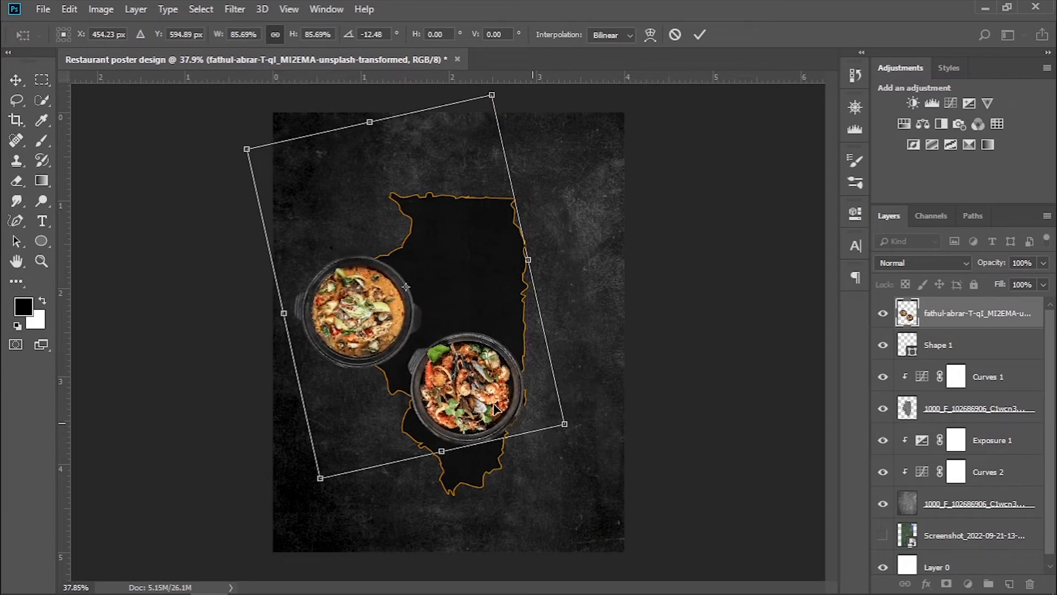
pyautogui.moveTo(477, 391); pyautogui.dragTo(509, 434)
pyautogui.moveTo(515, 395); pyautogui.dragTo(515, 396)
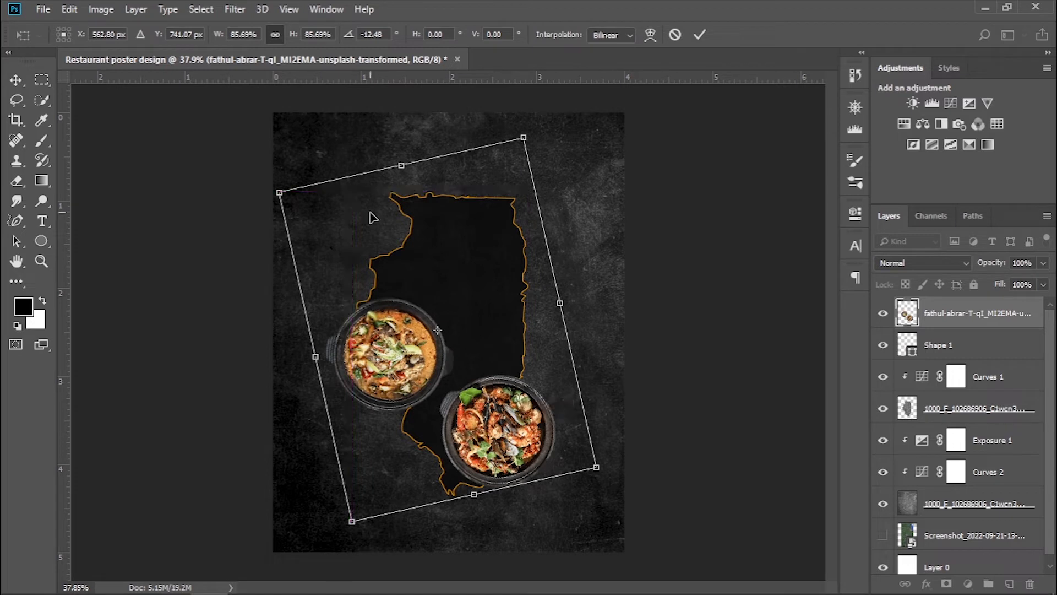
pyautogui.press('Return')
# - Enlarge the orange Illinois outline on Shape 1 so it extends higher and wider on the poster
pyautogui.click(942, 351)
pyautogui.hotkey('ctrl', 't')
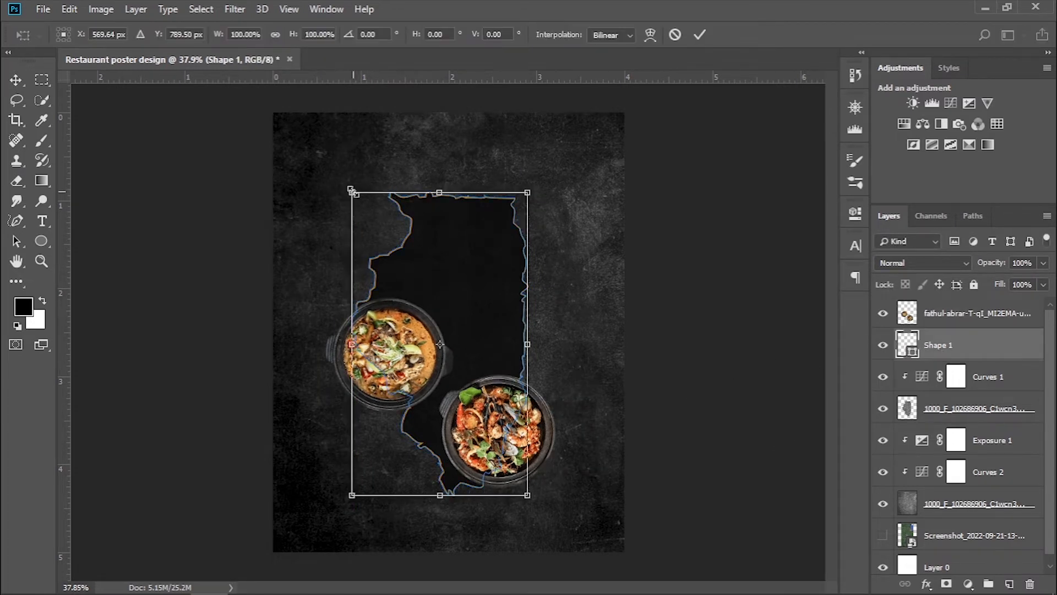
pyautogui.moveTo(353, 193); pyautogui.dragTo(334, 163)
pyautogui.click(274, 35)
pyautogui.moveTo(476, 388); pyautogui.dragTo(485, 402)
pyautogui.moveTo(537, 511); pyautogui.dragTo(534, 507)
pyautogui.moveTo(507, 409); pyautogui.dragTo(501, 391)
pyautogui.press('Return')
# - Stretch the black Illinois map layer to 114.62% width and 114.75% height to fill the enlarged orange outline
pyautogui.scroll(-1, 969, 416)
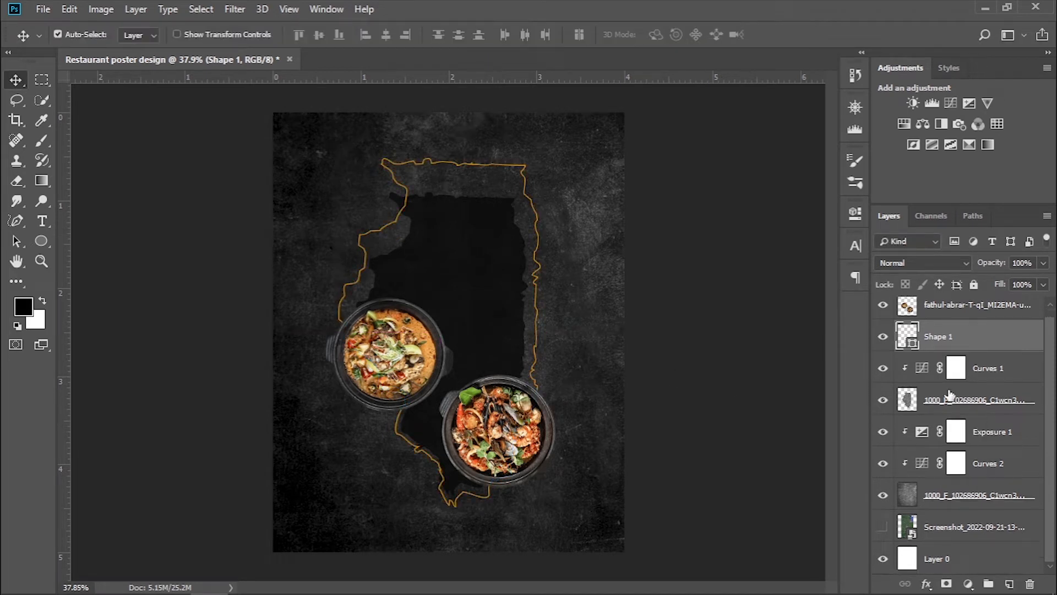
pyautogui.click(951, 397)
pyautogui.hotkey('ctrl', 't')
pyautogui.moveTo(353, 192); pyautogui.dragTo(339, 158)
pyautogui.moveTo(462, 259); pyautogui.dragTo(468, 259)
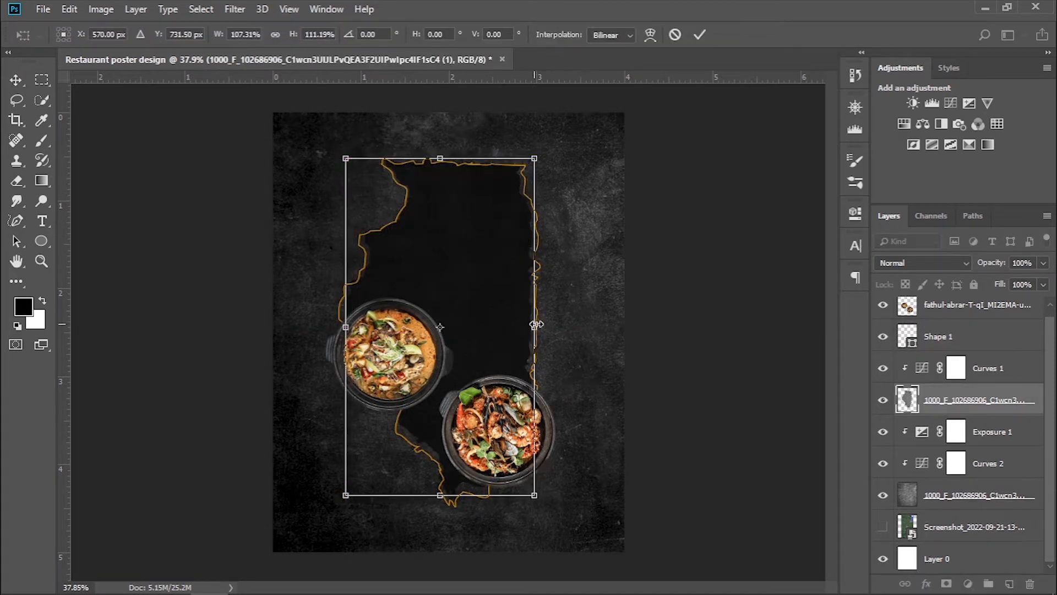
pyautogui.moveTo(535, 326); pyautogui.dragTo(542, 325)
pyautogui.moveTo(493, 496); pyautogui.dragTo(500, 507)
pyautogui.moveTo(507, 487); pyautogui.dragTo(504, 490)
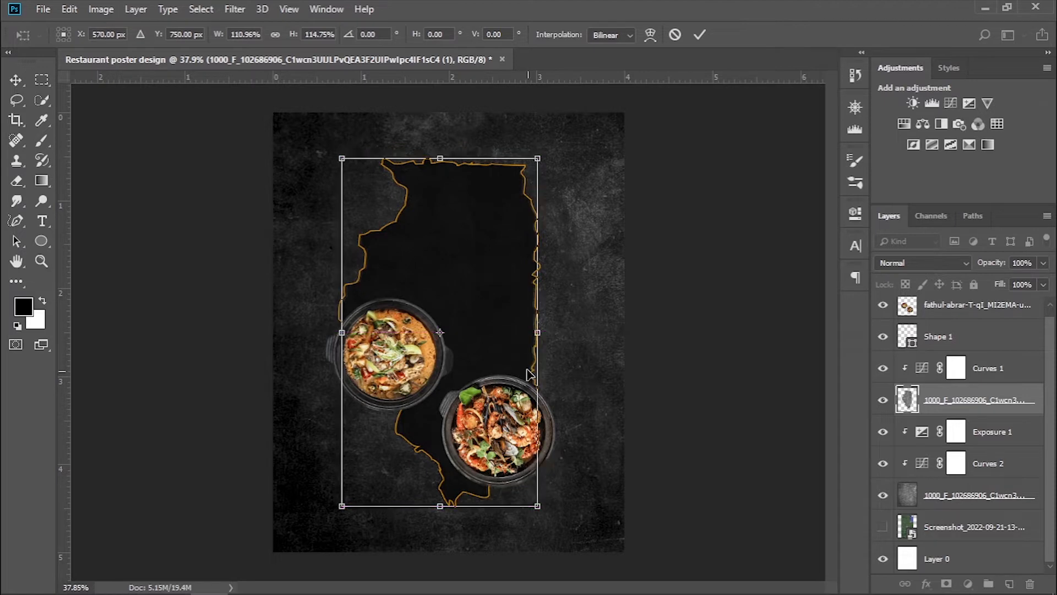
pyautogui.moveTo(342, 158); pyautogui.dragTo(338, 157)
pyautogui.moveTo(538, 332); pyautogui.dragTo(541, 333)
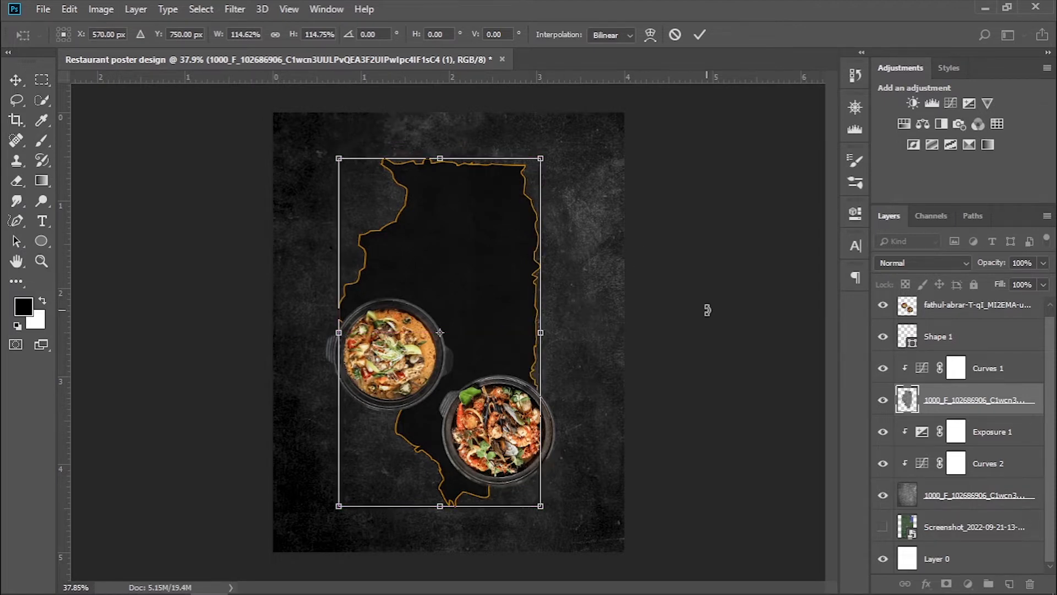
pyautogui.press('Return')
pyautogui.scroll(3, 561, 272)
pyautogui.scroll(2, 540, 298)
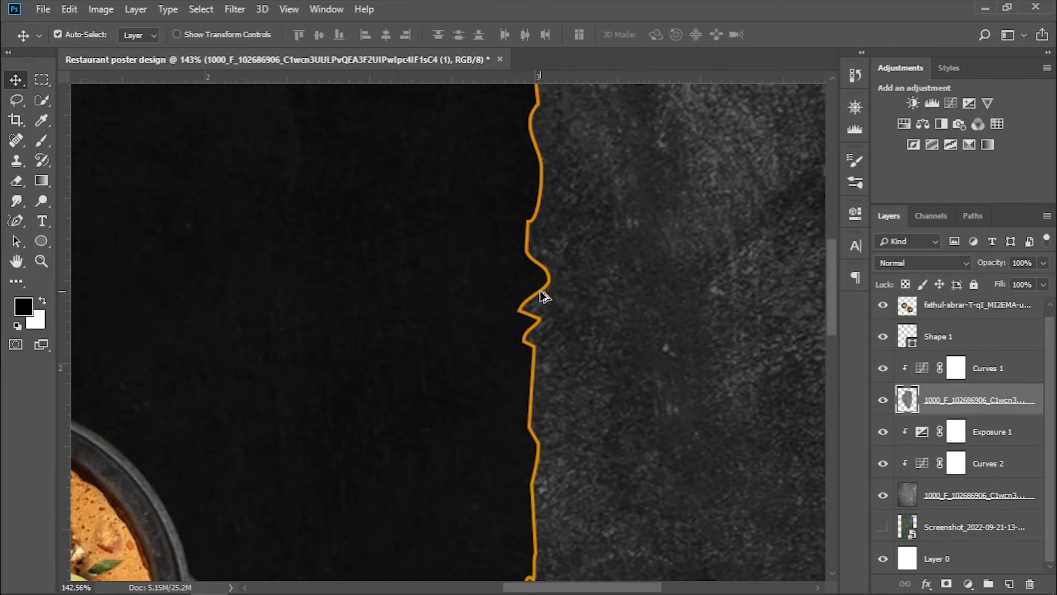
pyautogui.scroll(-5, 541, 298)
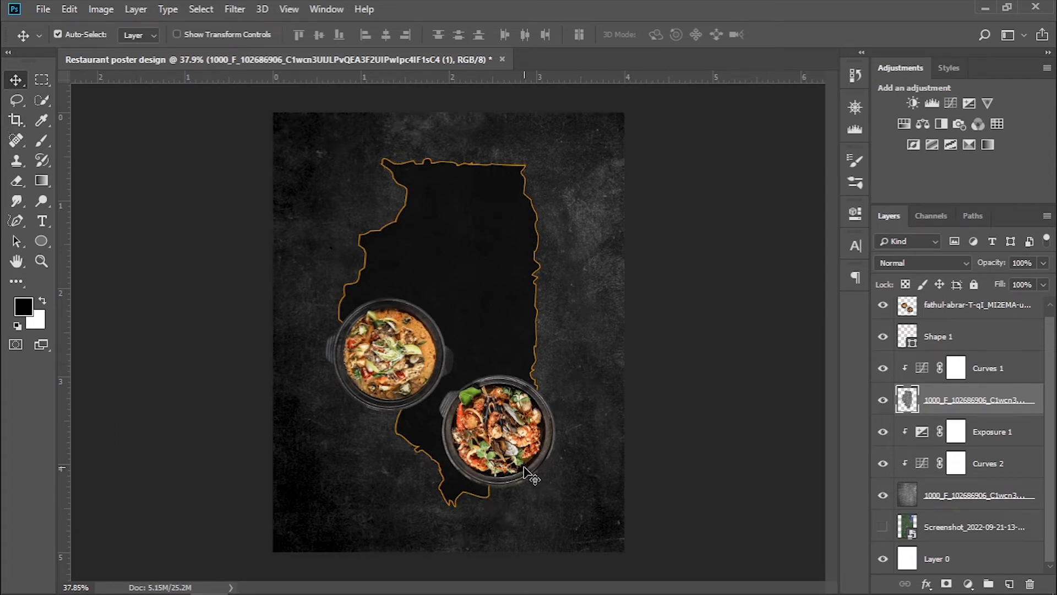
# - Add a clipped Exposure adjustment to the food bowls with offset -0.0458, gamma correction 0.74 and reduced exposure
pyautogui.click(979, 312)
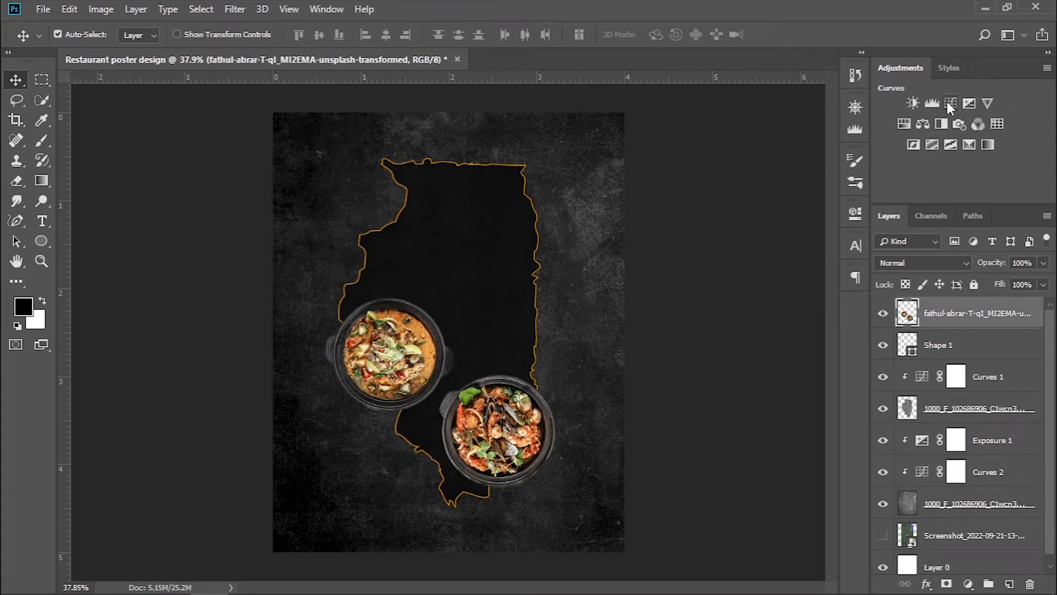
pyautogui.click(965, 106)
pyautogui.click(722, 471)
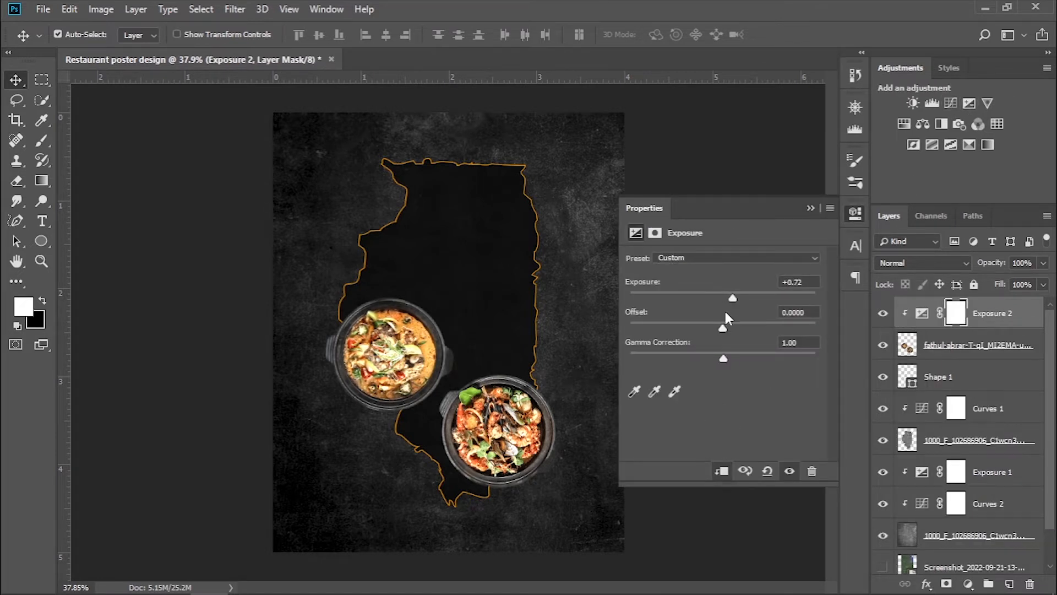
pyautogui.moveTo(722, 325); pyautogui.dragTo(742, 358)
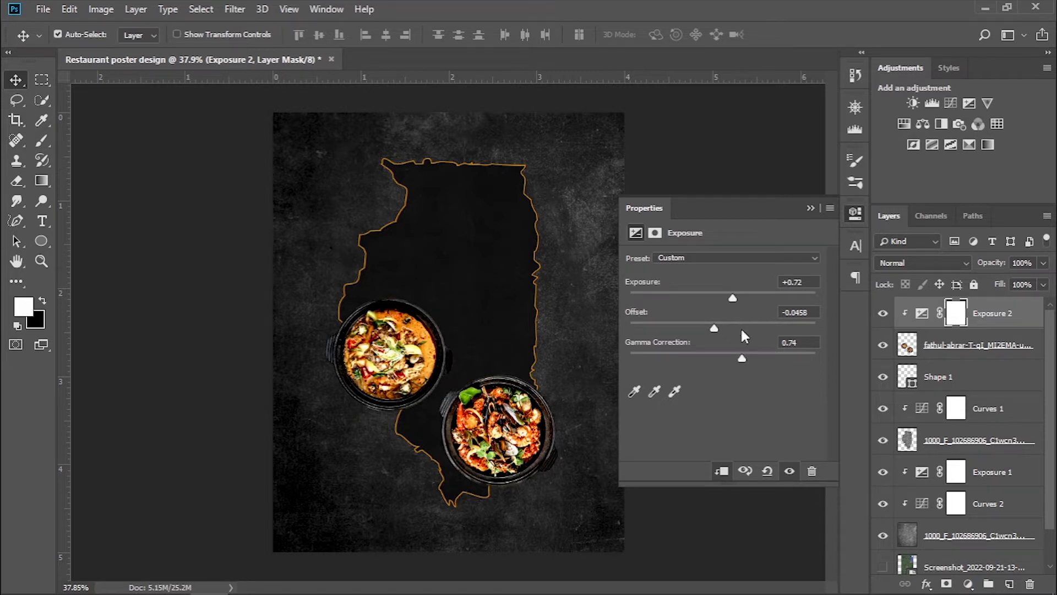
pyautogui.moveTo(733, 298); pyautogui.dragTo(721, 295)
pyautogui.click(810, 208)
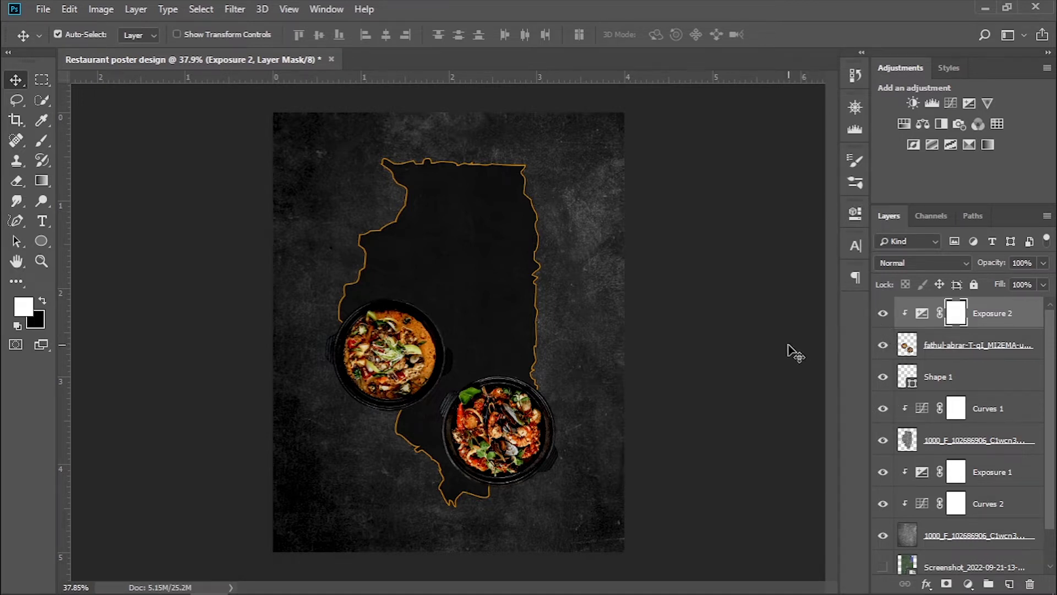
# - Add a black Drop Shadow to the food bowls with 100% opacity, 90° angle, 81 px distance and 81 px size
pyautogui.click(912, 352)
pyautogui.click(928, 584)
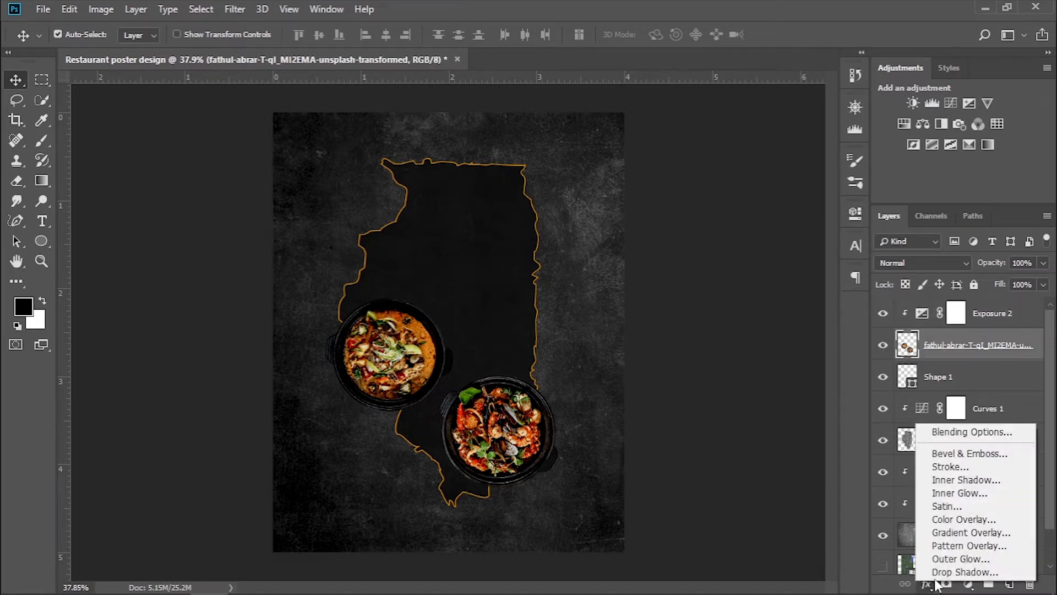
pyautogui.press('Escape')
pyautogui.moveTo(532, 134); pyautogui.dragTo(631, 122)
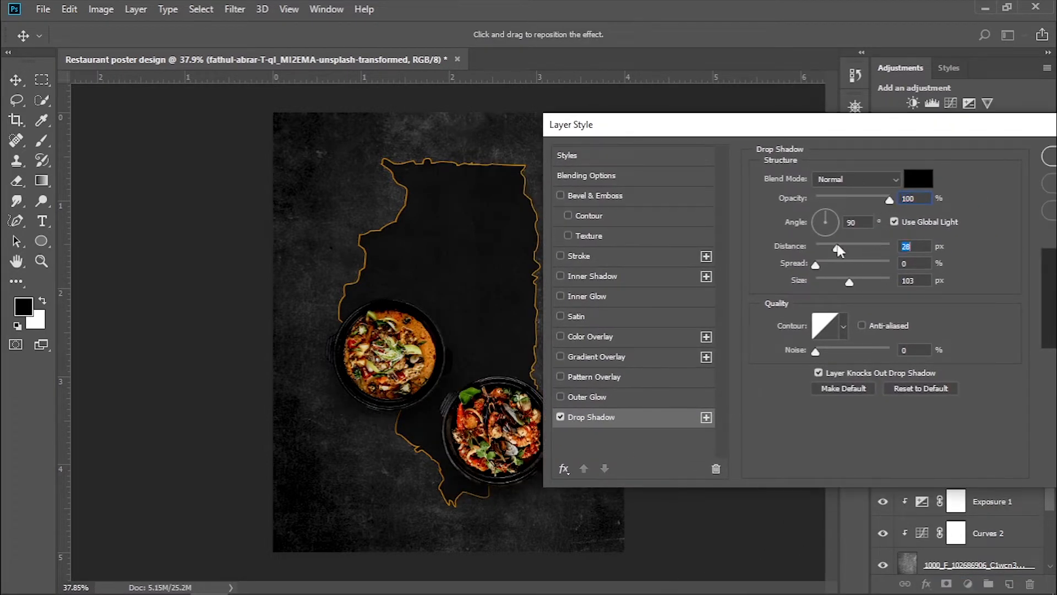
pyautogui.moveTo(859, 247); pyautogui.dragTo(865, 247)
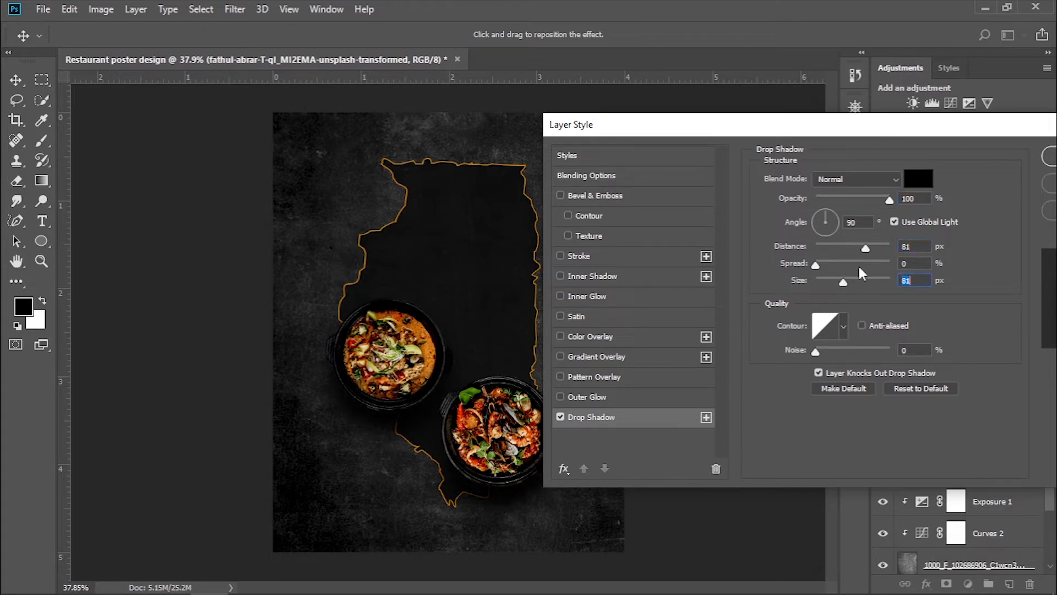
pyautogui.moveTo(978, 128); pyautogui.dragTo(926, 128)
pyautogui.click(1015, 158)
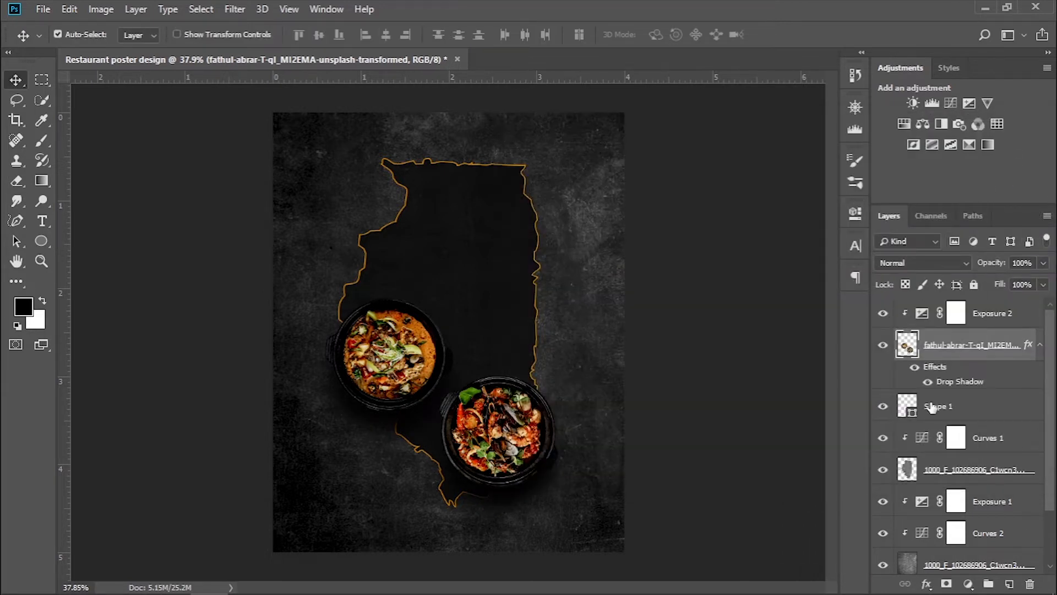
# - Place the wine bottles image from the Food Poster folder above the Exposure 2 layer
pyautogui.click(989, 322)
pyautogui.click(1009, 584)
pyautogui.click(283, 582)
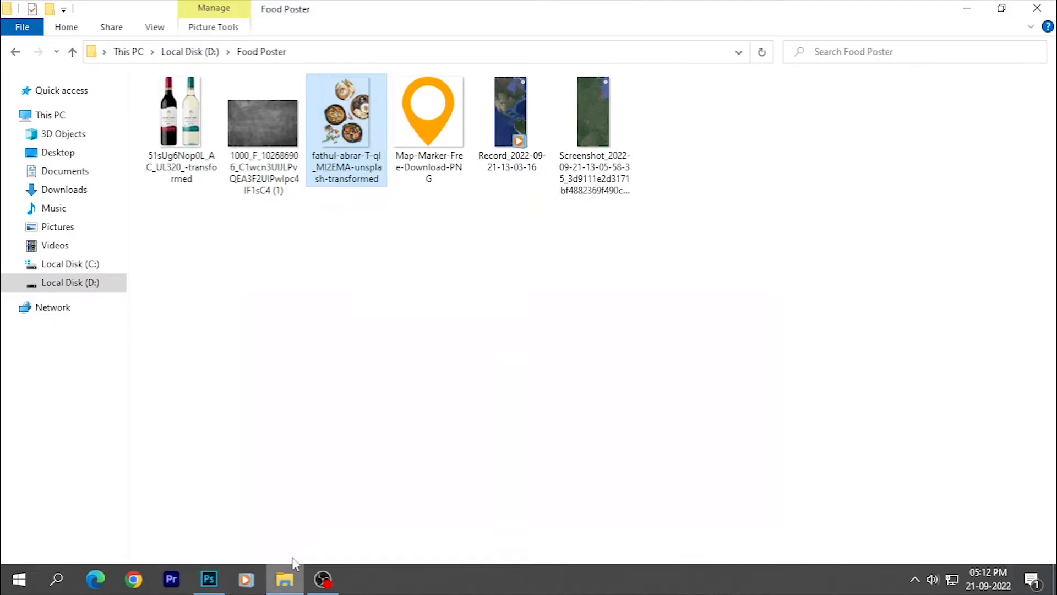
pyautogui.moveTo(205, 117); pyautogui.dragTo(586, 230)
pyautogui.moveTo(563, 523); pyautogui.dragTo(556, 515)
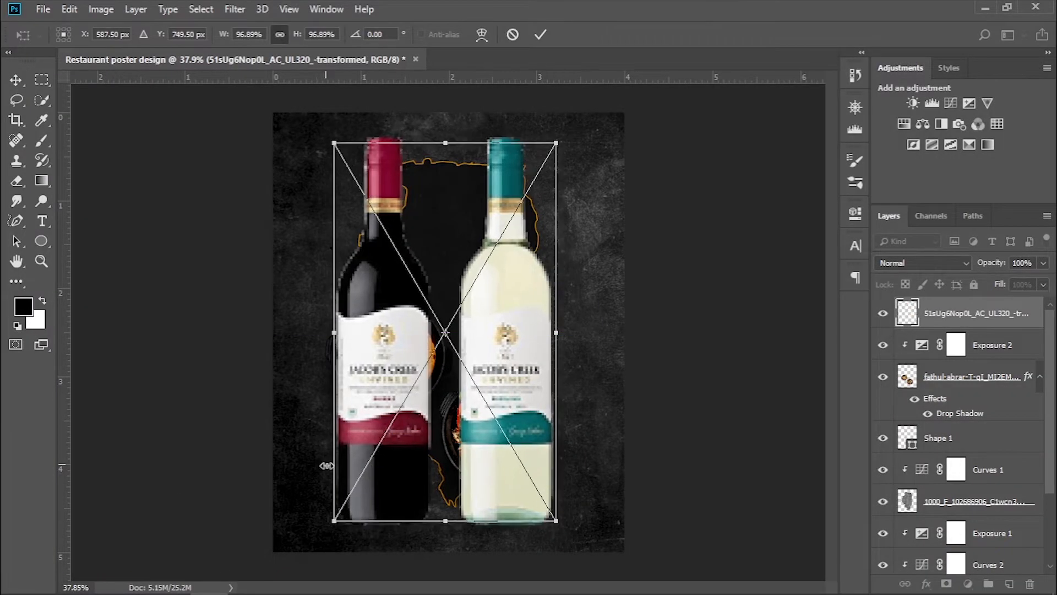
# - Scale the wine bottles to 53.16%, rotate them -47.89°, and position them diagonally above the bowls over the map
pyautogui.moveTo(336, 520); pyautogui.dragTo(404, 402)
pyautogui.moveTo(584, 330); pyautogui.dragTo(598, 267)
pyautogui.moveTo(501, 311); pyautogui.dragTo(558, 290)
pyautogui.moveTo(541, 403); pyautogui.dragTo(541, 354)
pyautogui.moveTo(574, 199); pyautogui.dragTo(576, 237)
pyautogui.moveTo(657, 330); pyautogui.dragTo(666, 312)
pyautogui.moveTo(559, 390); pyautogui.dragTo(556, 377)
pyautogui.moveTo(560, 319); pyautogui.dragTo(534, 326)
pyautogui.moveTo(502, 410); pyautogui.dragTo(521, 409)
pyautogui.moveTo(513, 319); pyautogui.dragTo(505, 324)
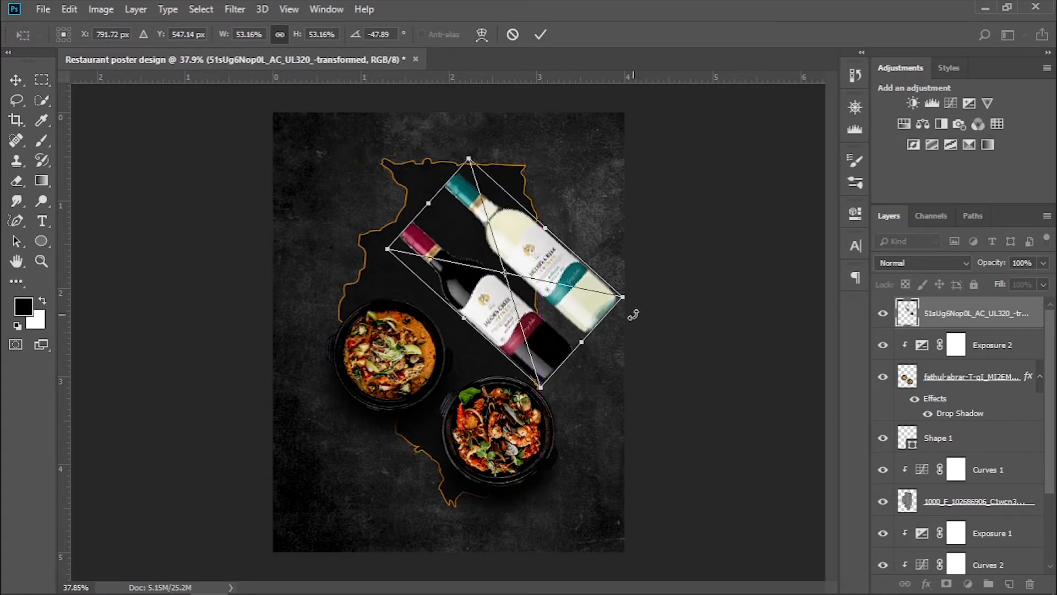
pyautogui.press('Return')
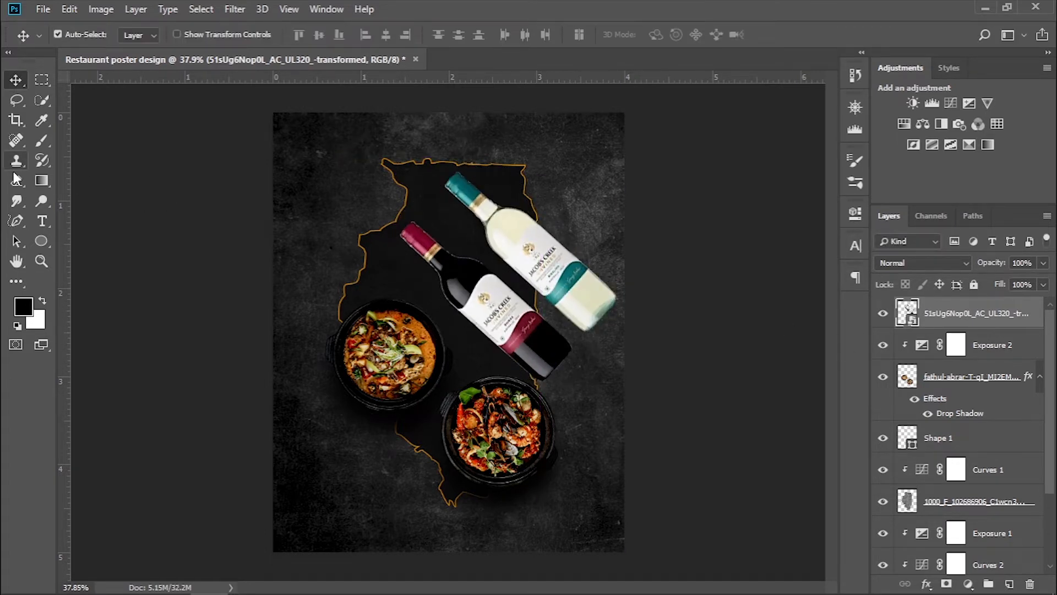
# - Rasterize the wine bottles layer and erase the white wine bottle, keeping only the red wine bottle
pyautogui.click(16, 180)
pyautogui.rightClick(980, 319)
pyautogui.click(799, 312)
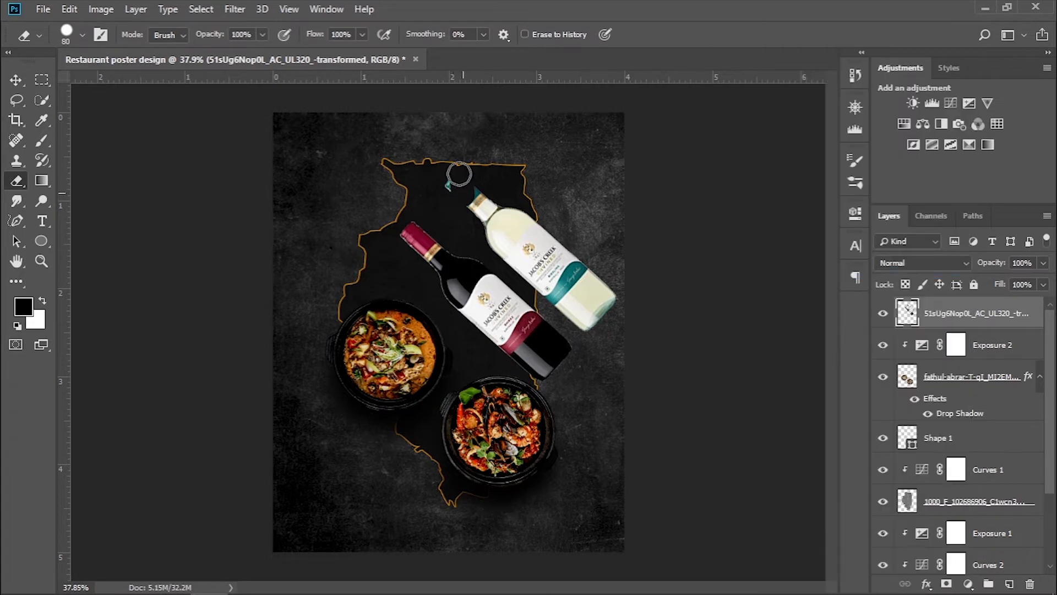
pyautogui.moveTo(459, 174)
pyautogui.mouseDown()
pyautogui.moveTo(502, 258)
pyautogui.moveTo(542, 299)
pyautogui.moveTo(597, 316)
pyautogui.moveTo(598, 285)
pyautogui.moveTo(492, 198)
pyautogui.moveTo(527, 260)
pyautogui.moveTo(582, 270)
pyautogui.mouseUp()
pyautogui.scroll(2, 423, 294)
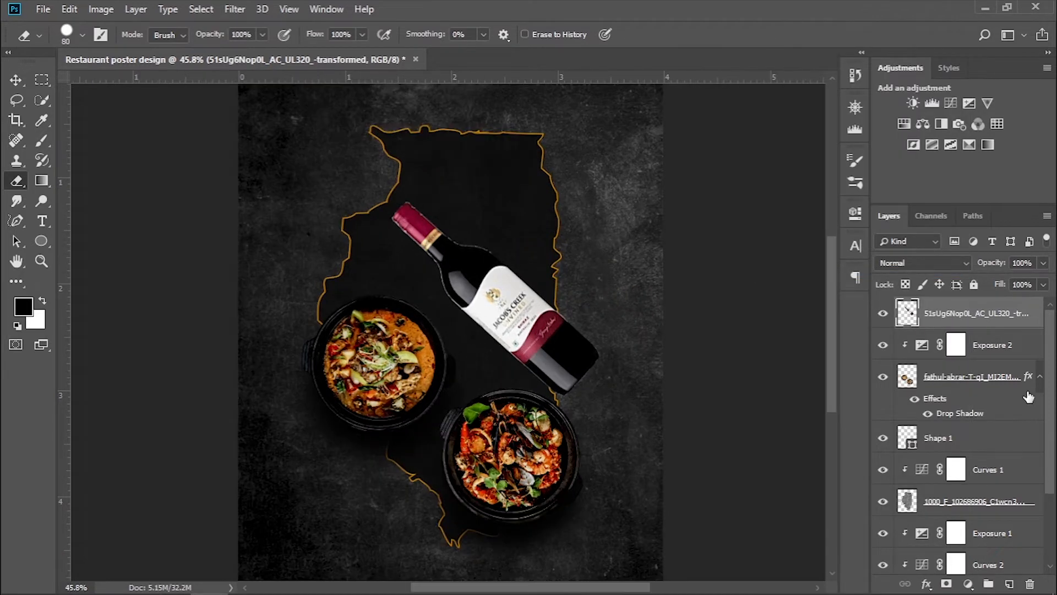
# - Add a Drop Shadow to the wine bottle with 100% opacity, 90° angle, 55 px distance and 51 px size
pyautogui.click(929, 584)
pyautogui.click(947, 578)
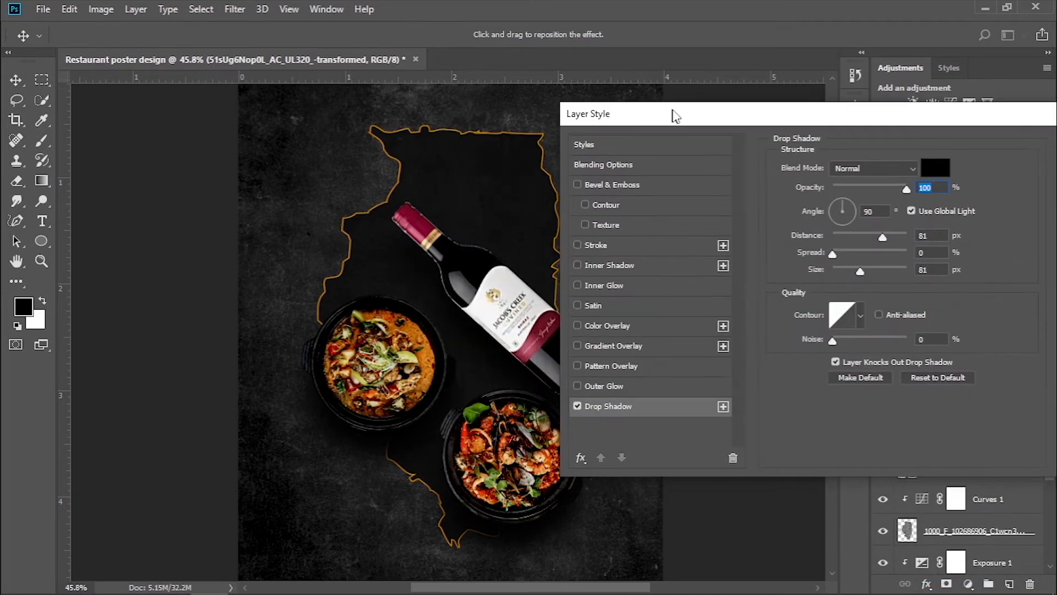
pyautogui.moveTo(675, 116); pyautogui.dragTo(706, 126)
pyautogui.moveTo(906, 244); pyautogui.dragTo(907, 246)
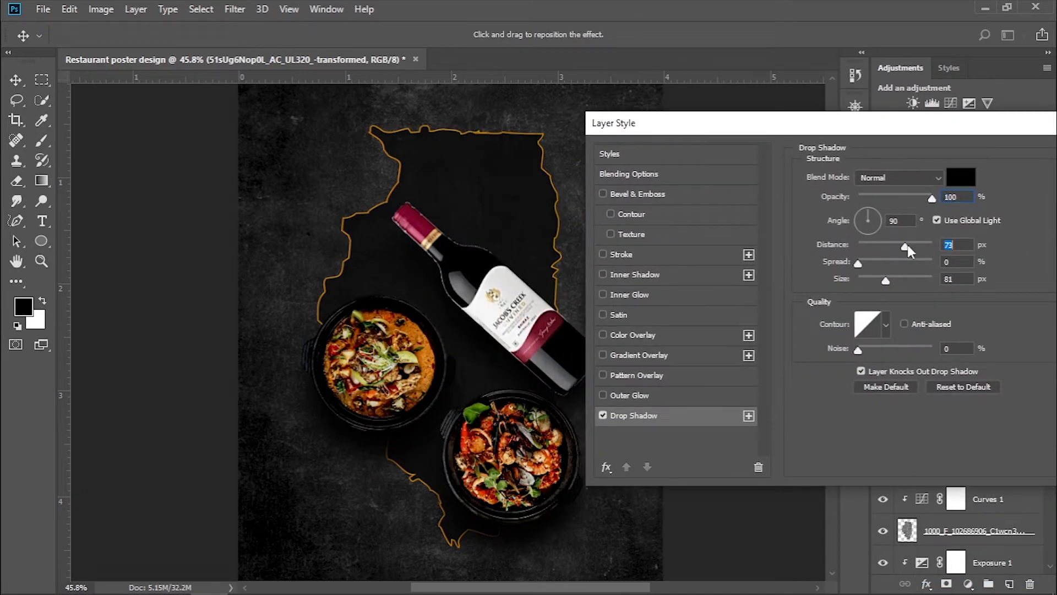
pyautogui.moveTo(872, 216); pyautogui.dragTo(887, 217)
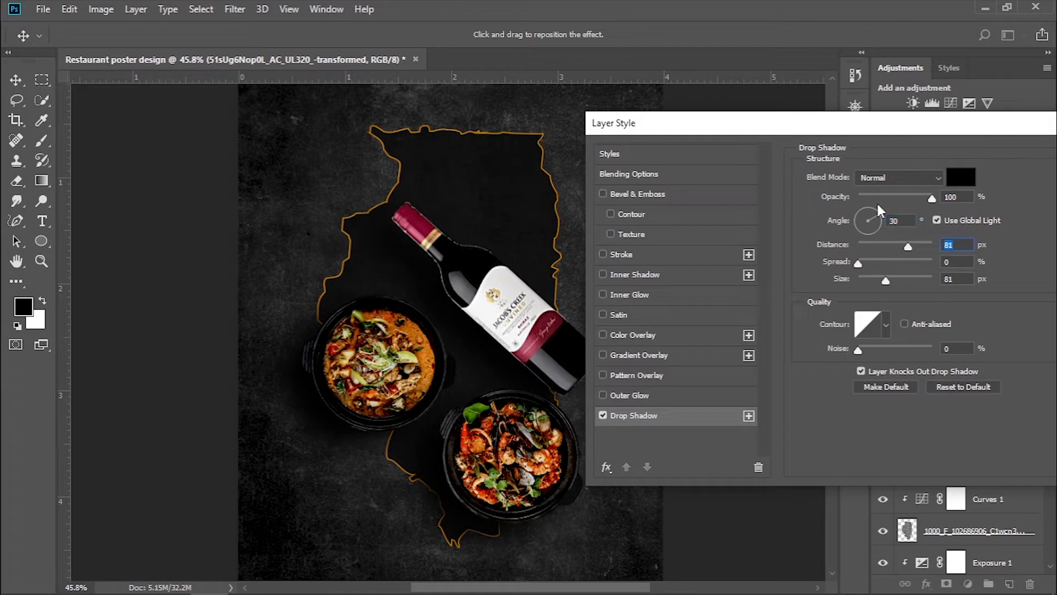
pyautogui.write('90')
pyautogui.moveTo(908, 246); pyautogui.dragTo(878, 273)
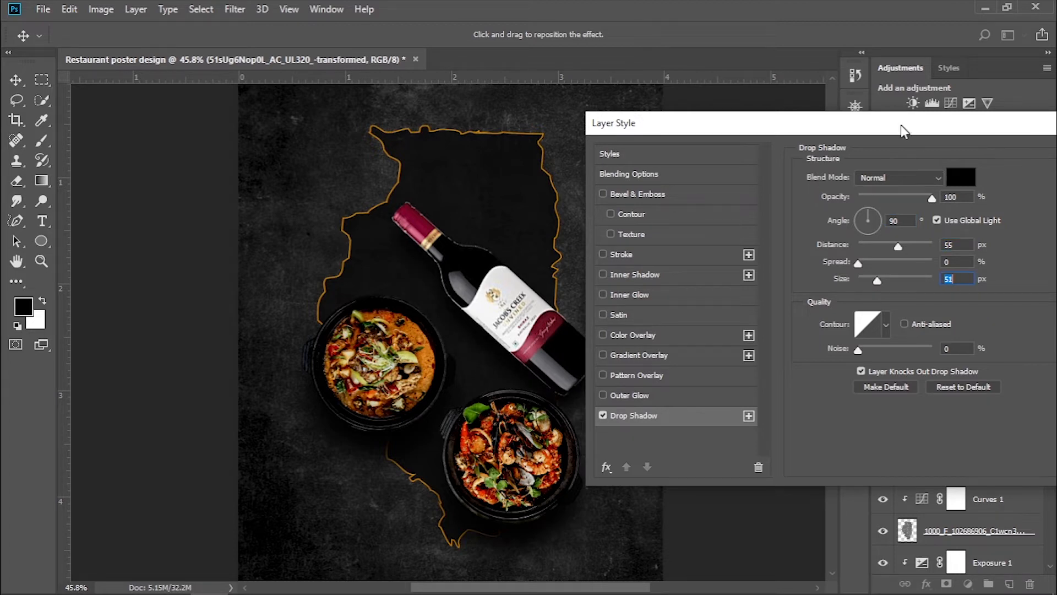
pyautogui.moveTo(903, 131); pyautogui.dragTo(779, 127)
pyautogui.click(997, 157)
# - Create a new empty layer above the wine bottle and clip it to the bottle layer
pyautogui.press('e')
pyautogui.scroll(2, 538, 340)
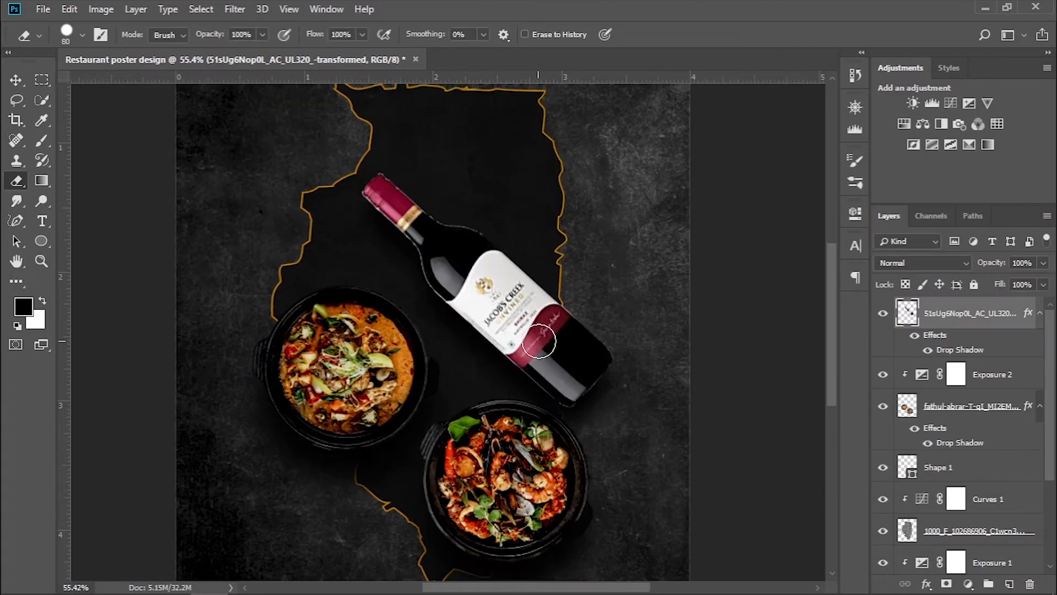
pyautogui.scroll(2, 517, 313)
pyautogui.scroll(-1, 389, 314)
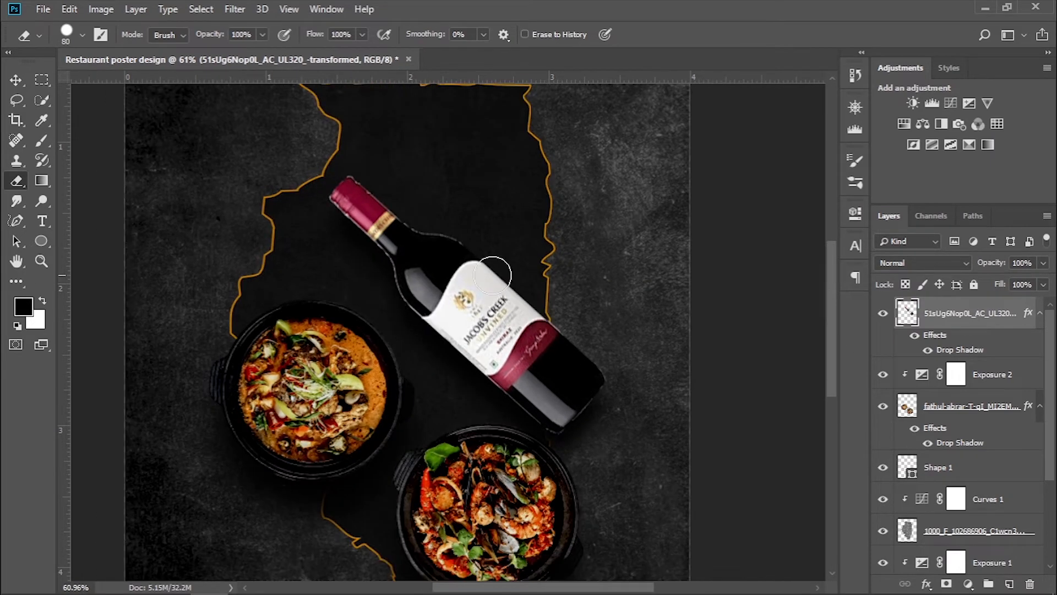
pyautogui.click(1009, 583)
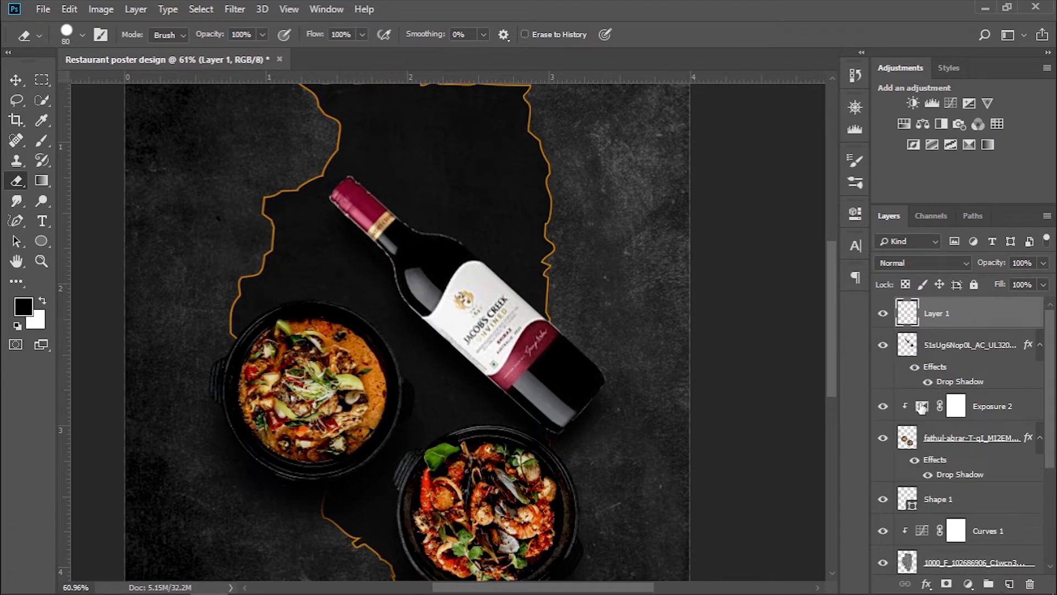
pyautogui.keyDown('alt'); pyautogui.click(907, 324); pyautogui.keyUp('alt')
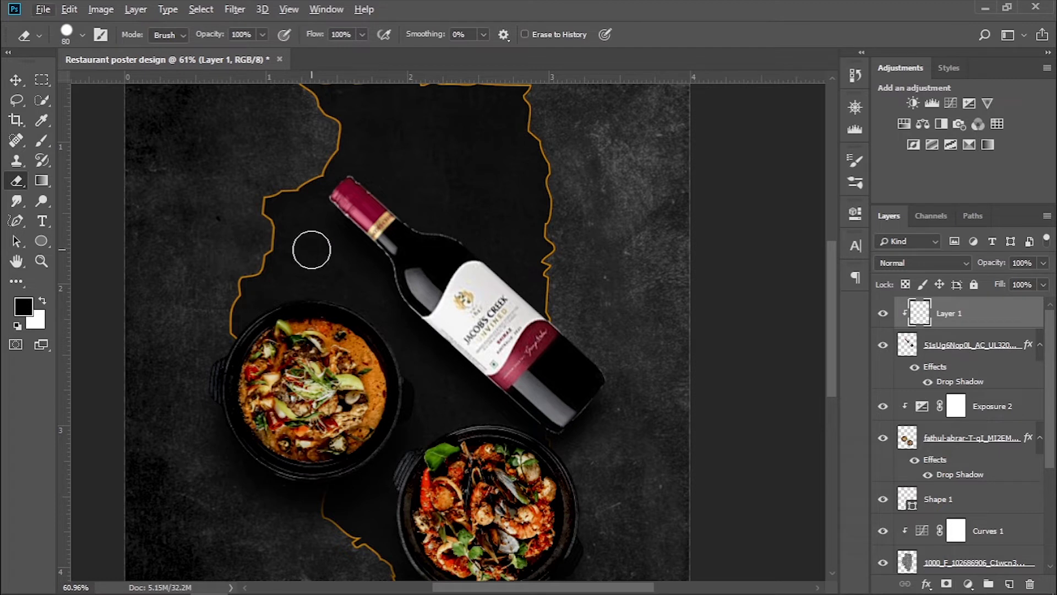
# - Paint soft black shading along the wine bottle's lower edge on the clipped layer with a 194 px brush at 4% flow
pyautogui.click(41, 141)
pyautogui.moveTo(323, 260)
pyautogui.mouseDown()
pyautogui.moveTo(306, 263)
pyautogui.moveTo(317, 268)
pyautogui.mouseUp()
pyautogui.moveTo(389, 343)
pyautogui.mouseDown()
pyautogui.moveTo(373, 296)
pyautogui.moveTo(365, 307)
pyautogui.moveTo(369, 281)
pyautogui.moveTo(336, 229)
pyautogui.moveTo(380, 308)
pyautogui.moveTo(452, 398)
pyautogui.moveTo(460, 389)
pyautogui.moveTo(536, 456)
pyautogui.moveTo(444, 372)
pyautogui.moveTo(526, 439)
pyautogui.mouseUp()
pyautogui.hotkey('ctrl', 'z')
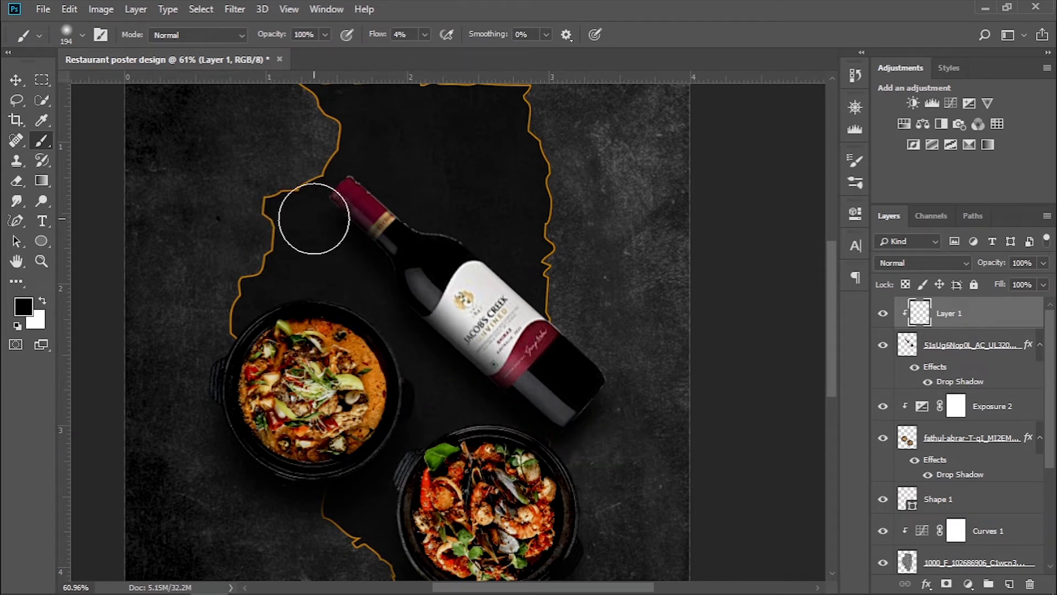
pyautogui.scroll(-4, 491, 432)
pyautogui.scroll(1, 491, 432)
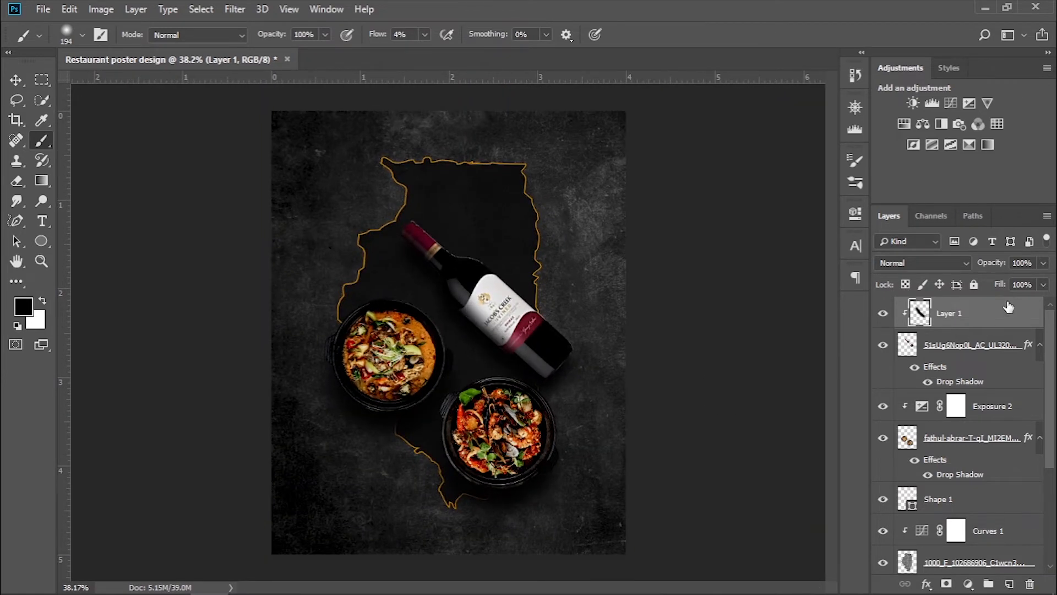
# - Lower the fill of the shading layer clipped to the wine bottle to 90%
pyautogui.click(1043, 284)
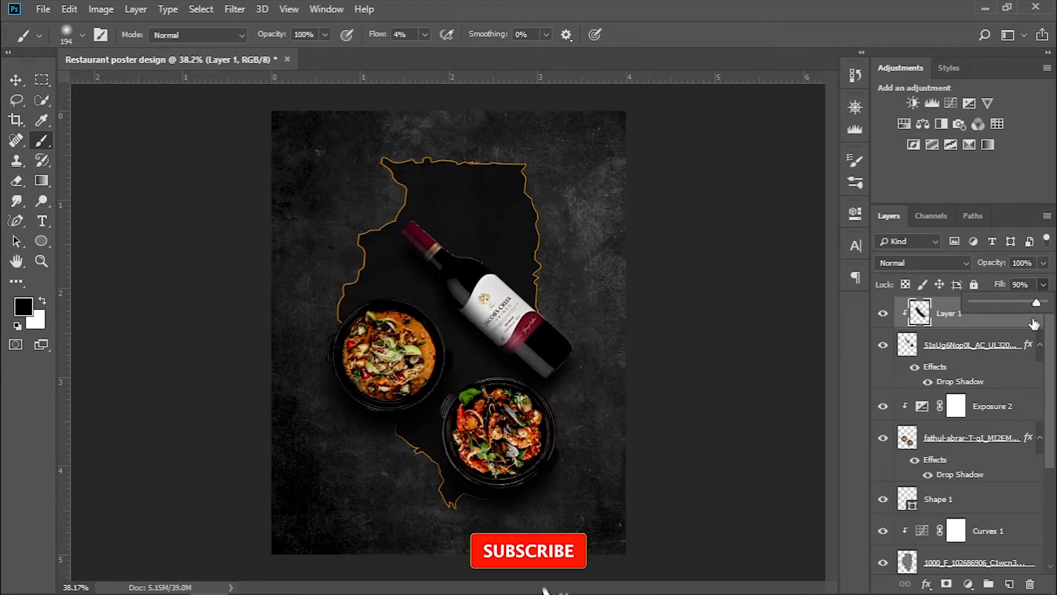
pyautogui.scroll(3, 537, 356)
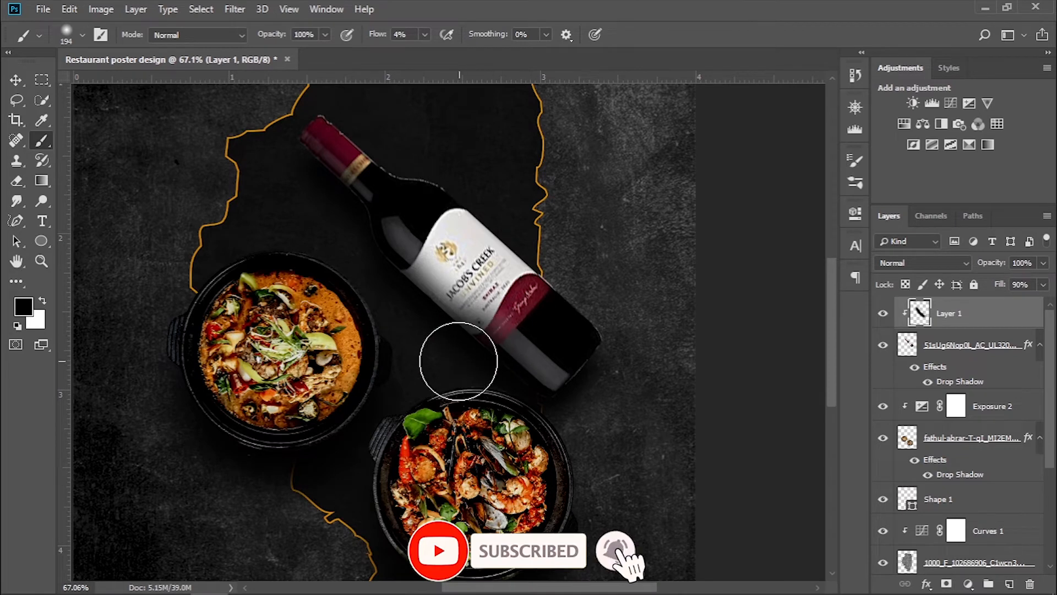
pyautogui.scroll(-3, 689, 402)
pyautogui.hotkey('ctrl', '0')
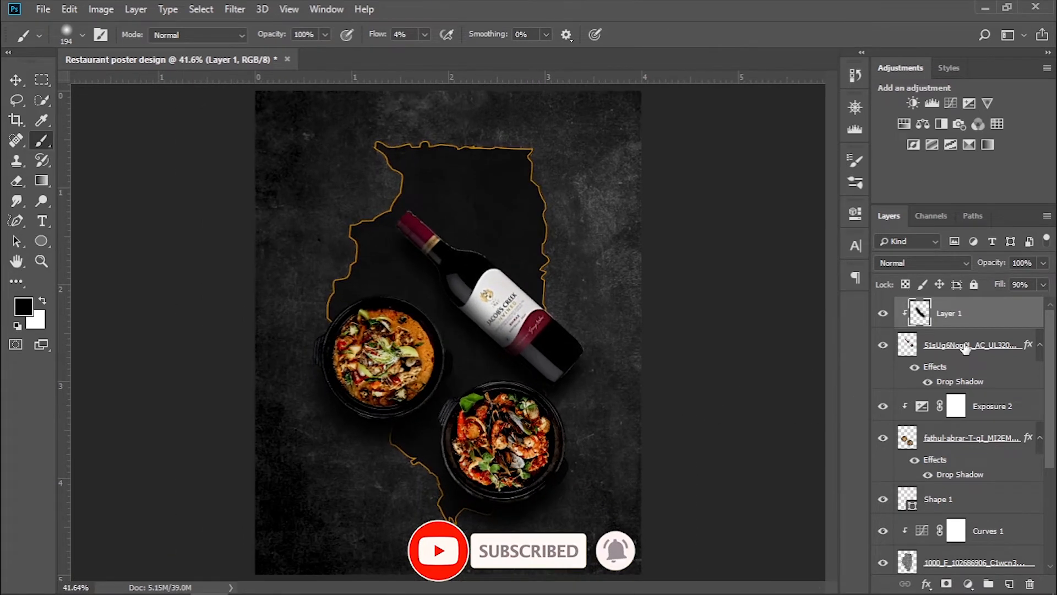
# - Place the orange map marker PNG on a new layer above the bottle and scale it down to about 5.39% inside the map's upper edge
pyautogui.click(1010, 584)
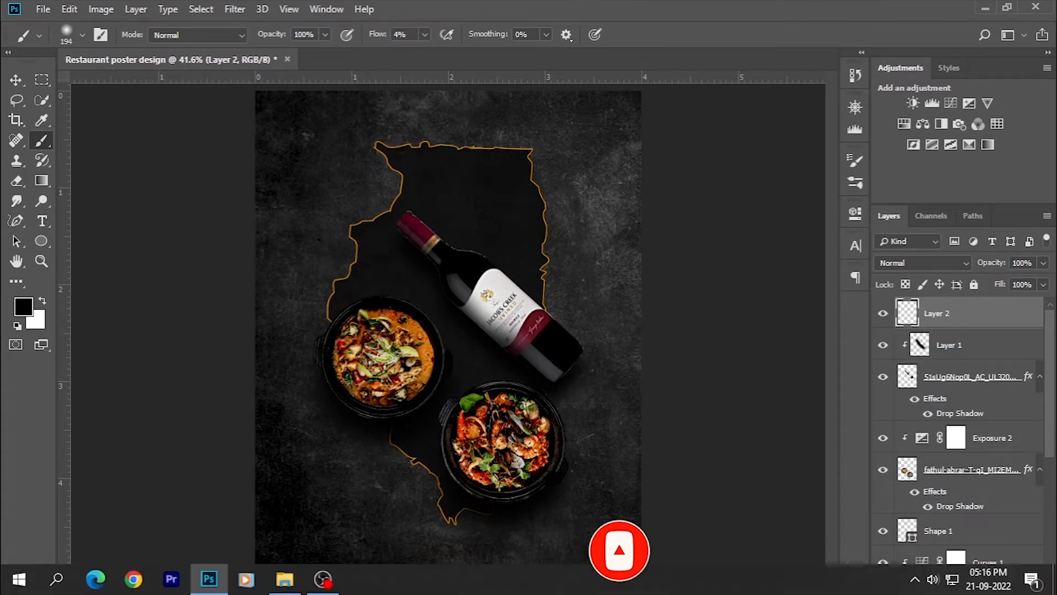
pyautogui.click(285, 580)
pyautogui.moveTo(416, 173)
pyautogui.mouseDown()
pyautogui.moveTo(210, 567)
pyautogui.moveTo(493, 190)
pyautogui.moveTo(561, 224)
pyautogui.mouseUp()
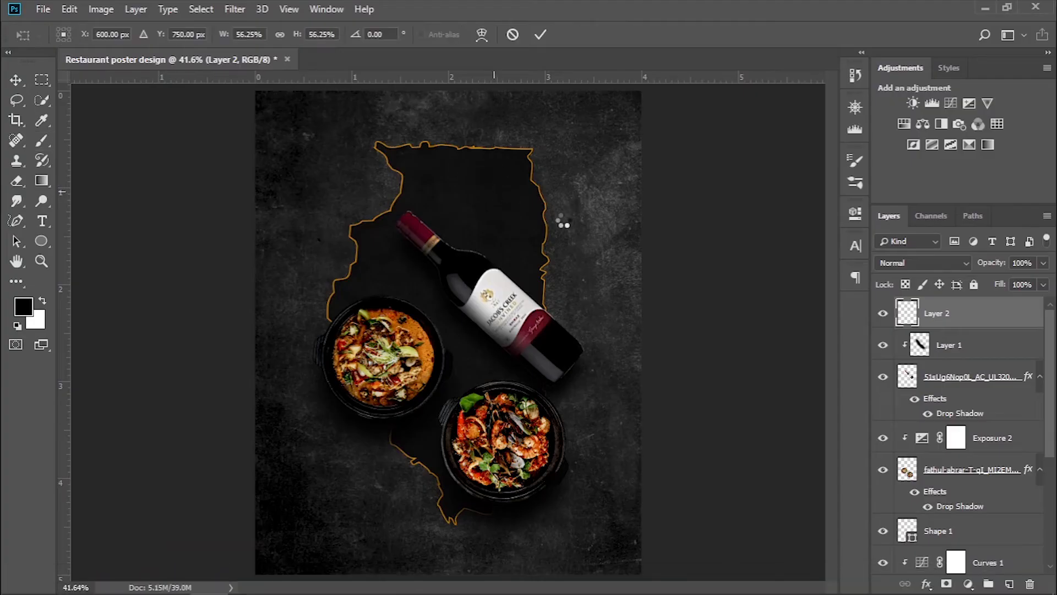
pyautogui.moveTo(254, 529)
pyautogui.mouseDown()
pyautogui.moveTo(538, 218)
pyautogui.moveTo(604, 179)
pyautogui.moveTo(475, 165)
pyautogui.mouseUp()
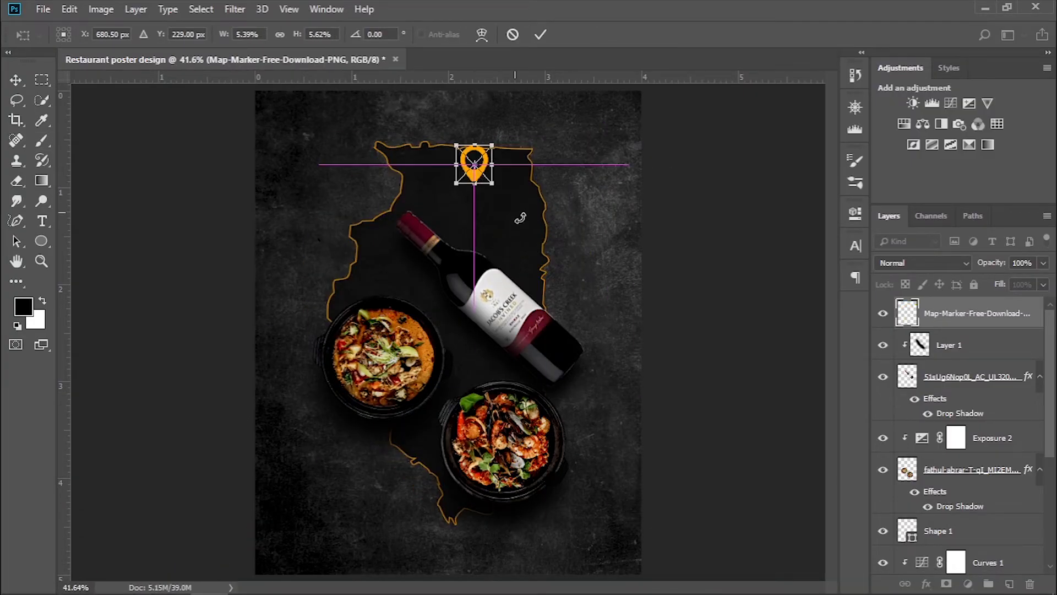
pyautogui.scroll(2, 521, 193)
pyautogui.press('Return')
# - Shrink the map marker proportionally and position it inside the map's upper-right corner
pyautogui.click(280, 35)
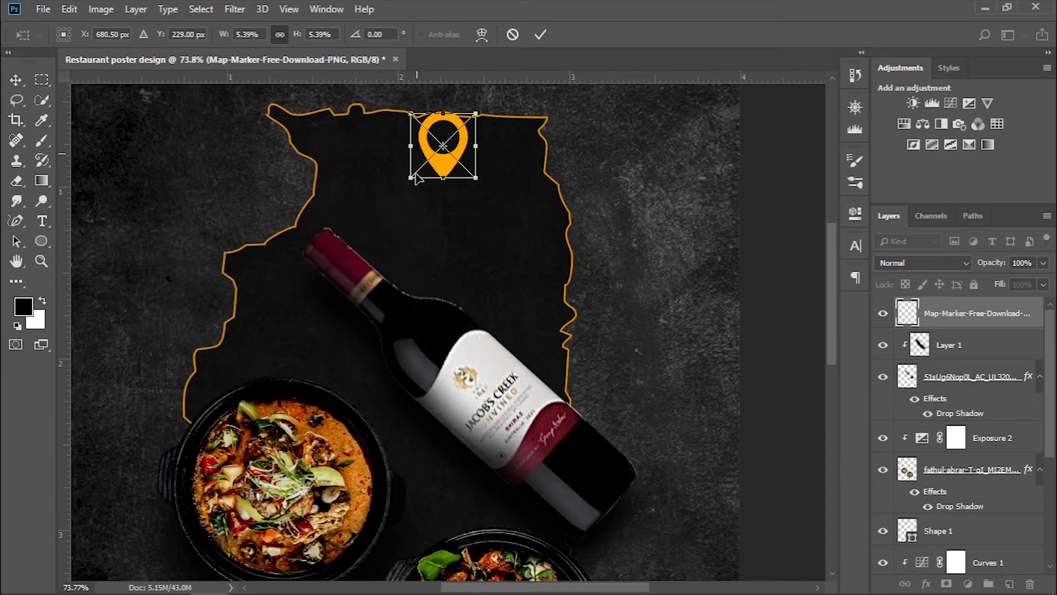
pyautogui.moveTo(411, 179)
pyautogui.mouseDown()
pyautogui.moveTo(445, 150)
pyautogui.moveTo(499, 165)
pyautogui.mouseUp()
pyautogui.click(459, 136)
pyautogui.press('b')
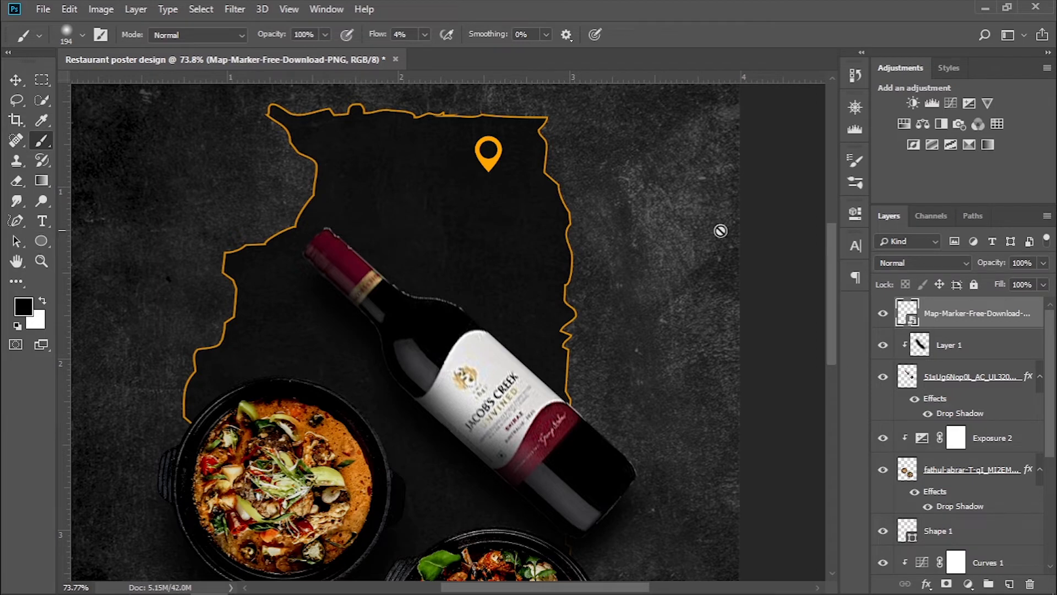
# - Create a new empty layer directly above the orange map outline shape, beneath the food bowls
pyautogui.scroll(-5, 666, 234)
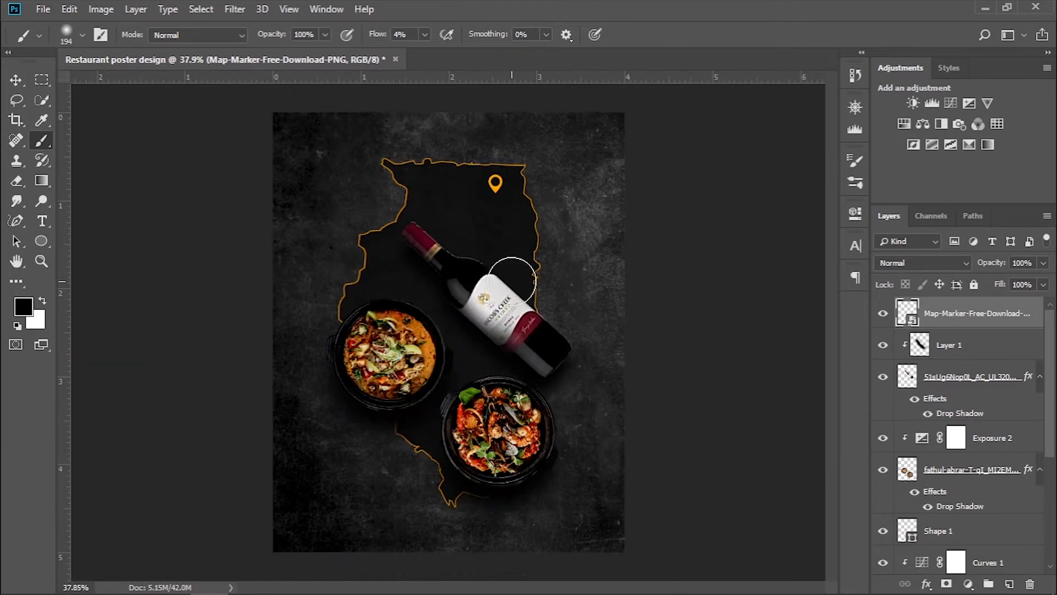
pyautogui.scroll(3, 512, 281)
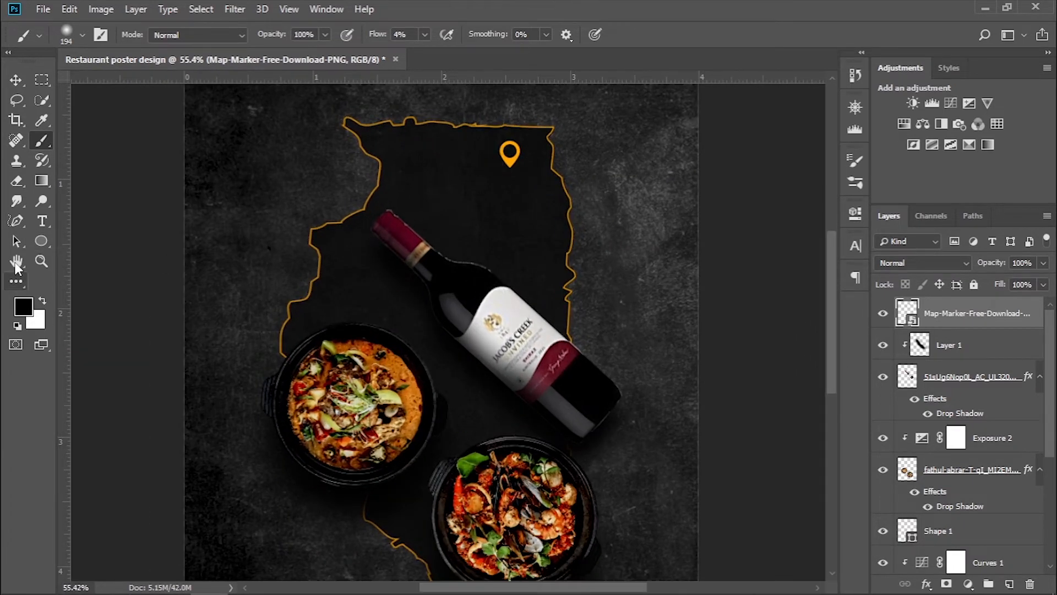
pyautogui.click(16, 220)
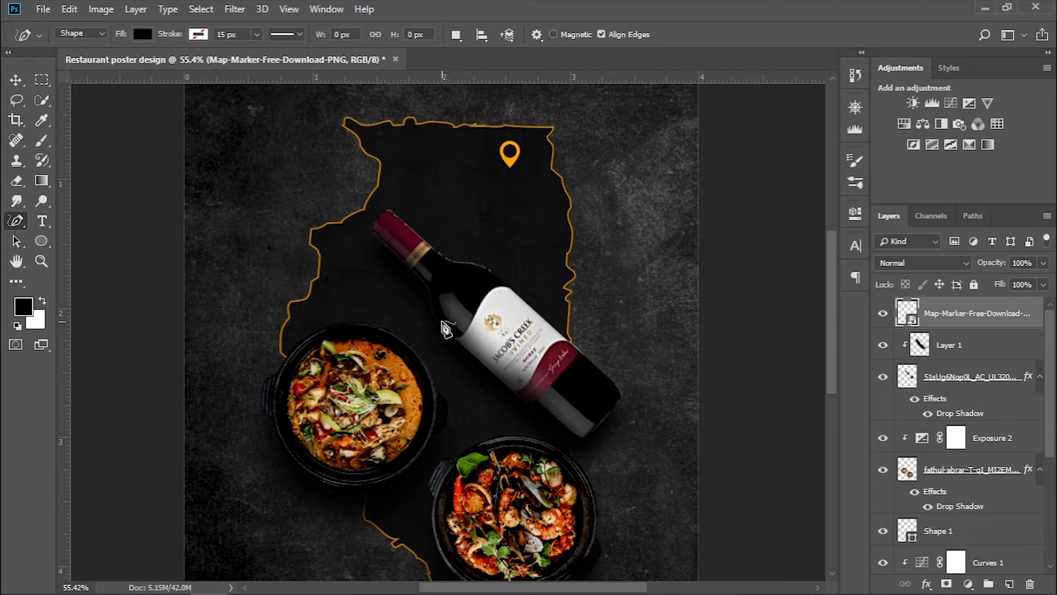
pyautogui.scroll(-7, 966, 423)
pyautogui.scroll(3, 966, 510)
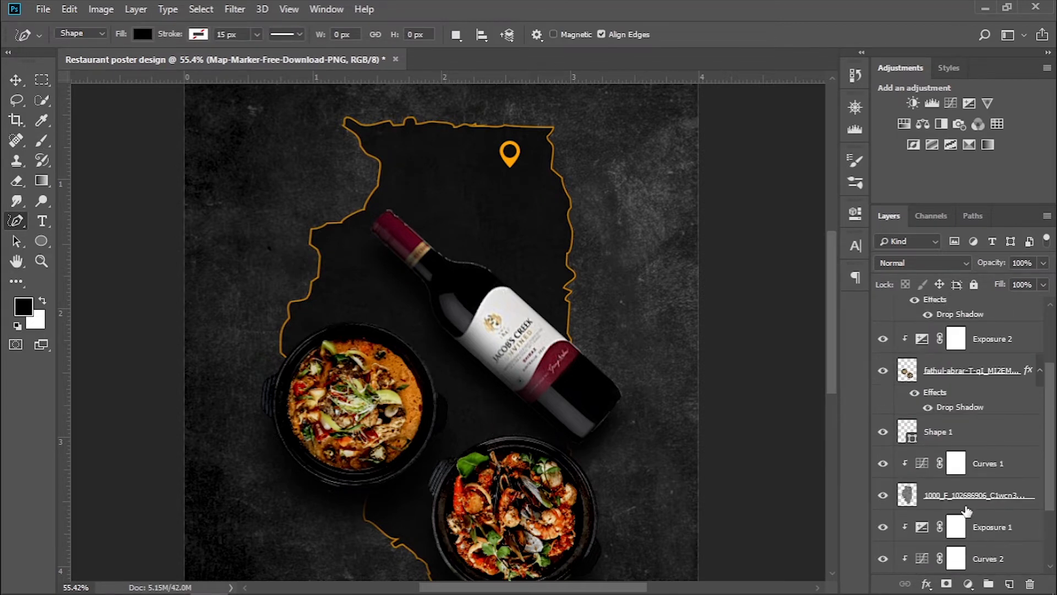
pyautogui.scroll(-1, 966, 509)
pyautogui.scroll(3, 965, 507)
pyautogui.scroll(-2, 963, 502)
pyautogui.scroll(-1, 929, 386)
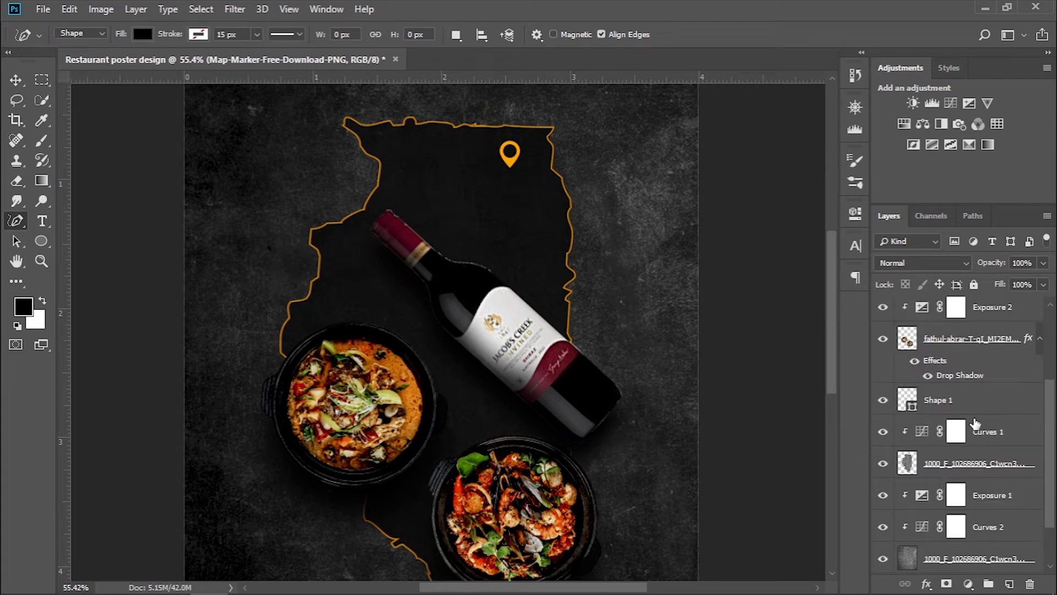
pyautogui.click(969, 400)
pyautogui.click(1009, 583)
pyautogui.hotkey('ctrl', '0')
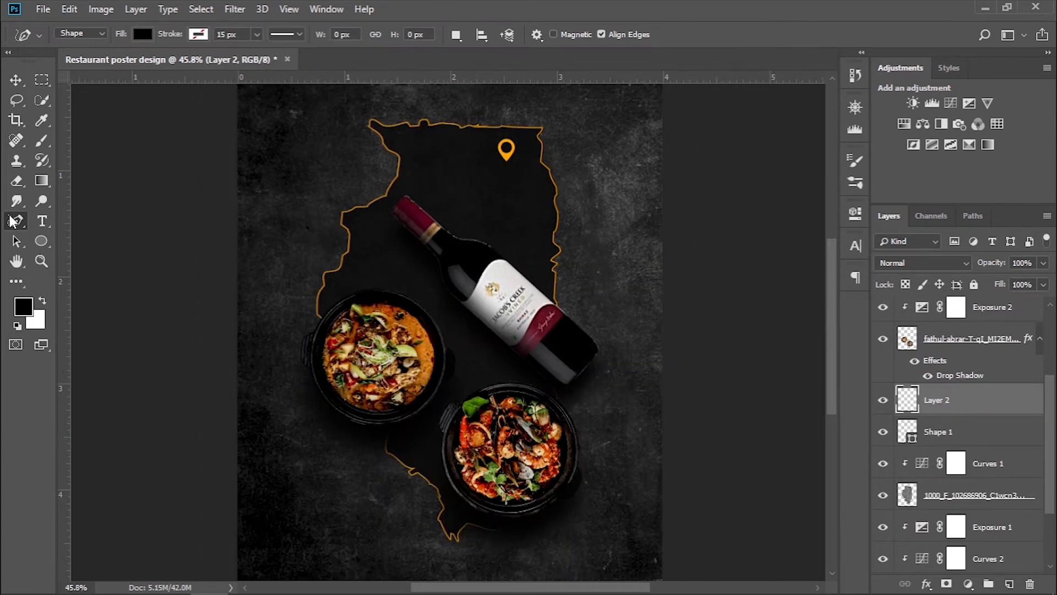
# - Draw a winding route with the Curvature Pen from the left bowl through the lower bowl and behind the bottle to the map's upper area
pyautogui.rightClick(12, 222)
pyautogui.click(105, 255)
pyautogui.click(386, 356)
pyautogui.click(495, 439)
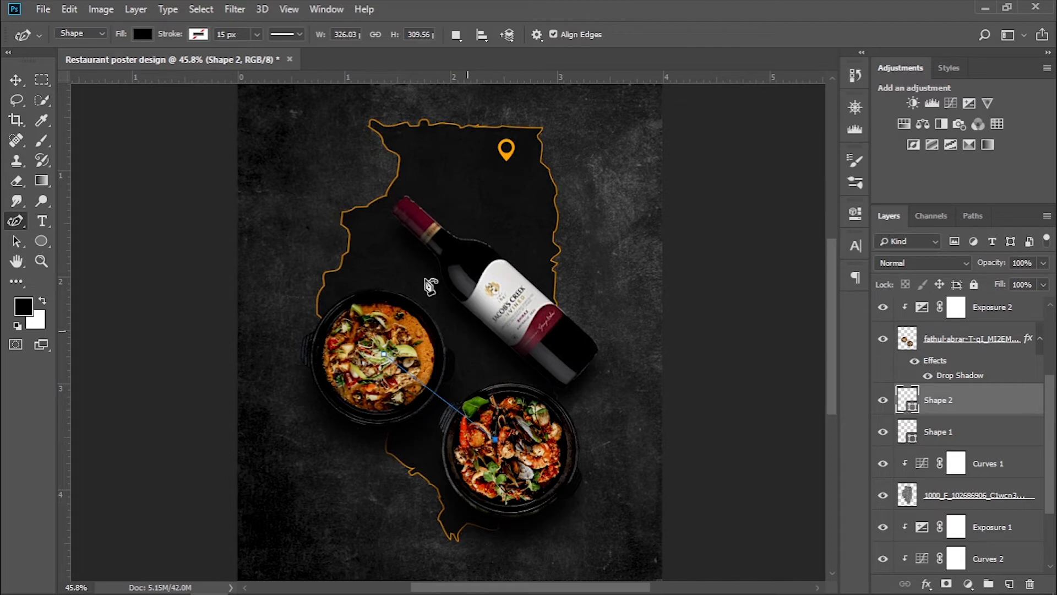
pyautogui.click(467, 330)
pyautogui.click(417, 276)
pyautogui.click(477, 273)
pyautogui.click(520, 230)
pyautogui.click(474, 193)
pyautogui.click(468, 165)
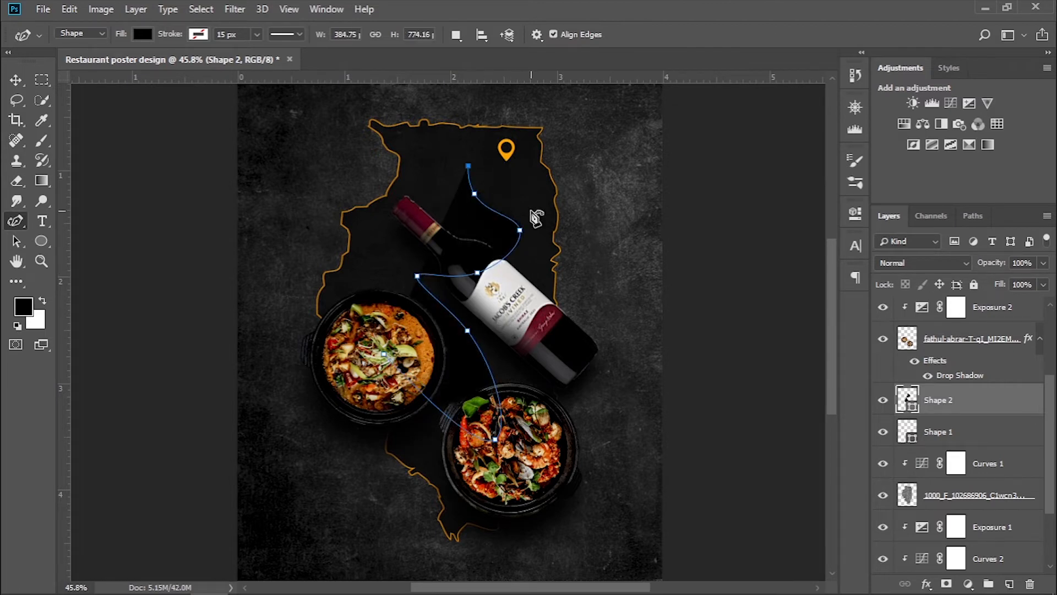
# - Remove the route shape's fill and extend its path to the tip of the map marker
pyautogui.scroll(2, 532, 165)
pyautogui.click(142, 34)
pyautogui.click(76, 64)
pyautogui.scroll(3, 498, 165)
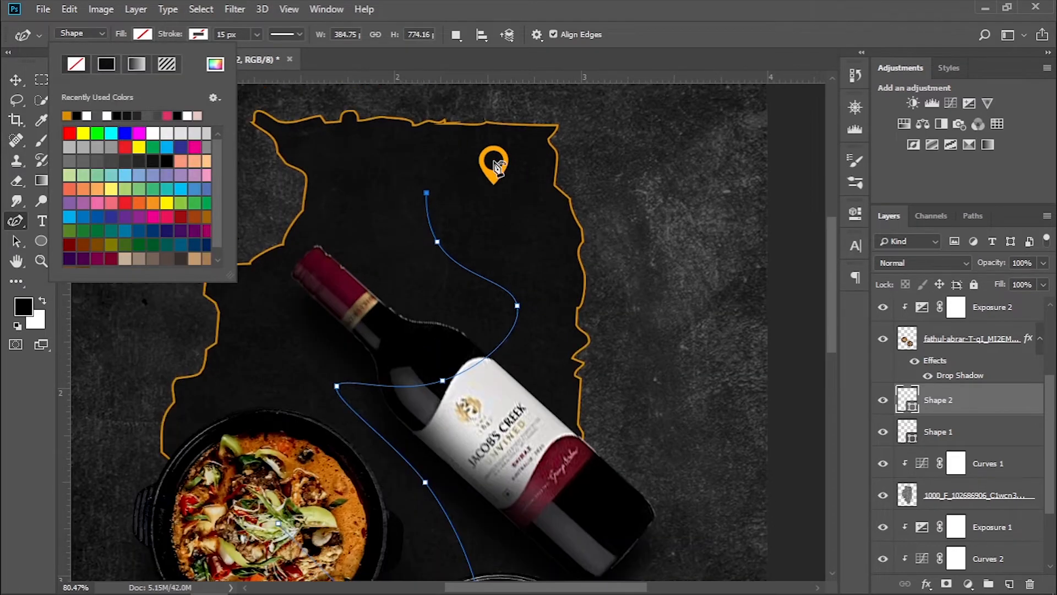
pyautogui.click(495, 185)
# - Reshape the route's bends near the marker and beside the bottle, and curve the segment between the two bowls downward
pyautogui.scroll(-1, 586, 294)
pyautogui.moveTo(395, 364); pyautogui.dragTo(422, 377)
pyautogui.moveTo(471, 254); pyautogui.dragTo(459, 254)
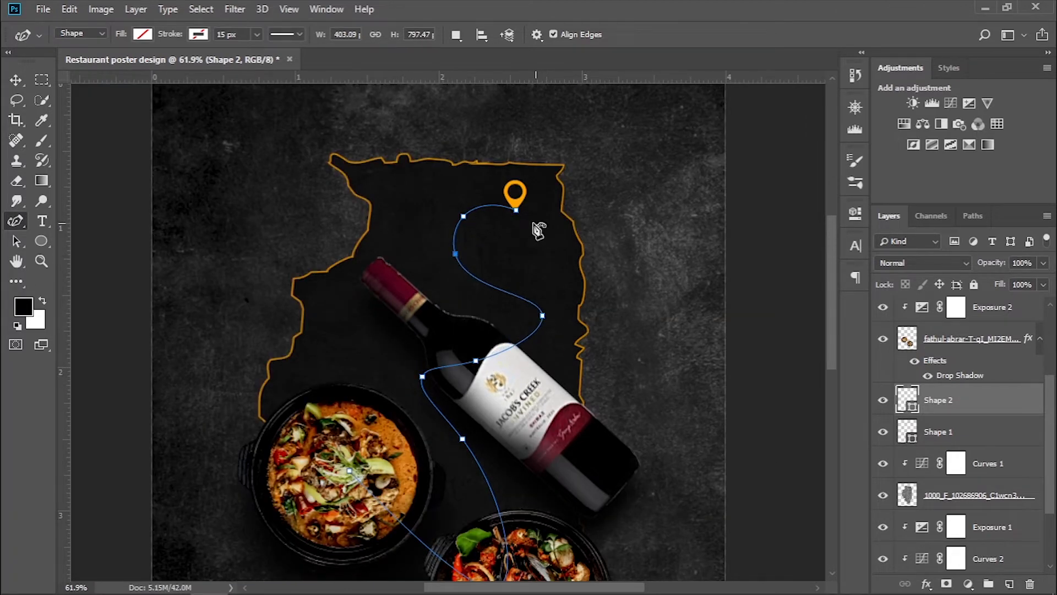
pyautogui.scroll(-1, 529, 342)
pyautogui.moveTo(457, 394); pyautogui.dragTo(455, 397)
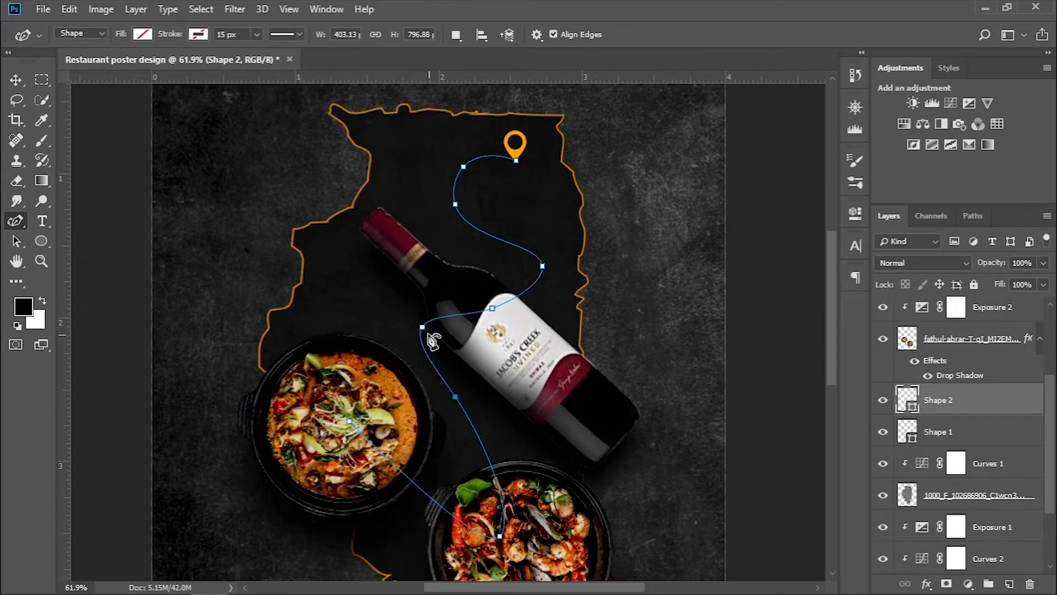
pyautogui.moveTo(423, 327); pyautogui.dragTo(440, 332)
pyautogui.scroll(-1, 440, 438)
pyautogui.moveTo(414, 434); pyautogui.dragTo(397, 459)
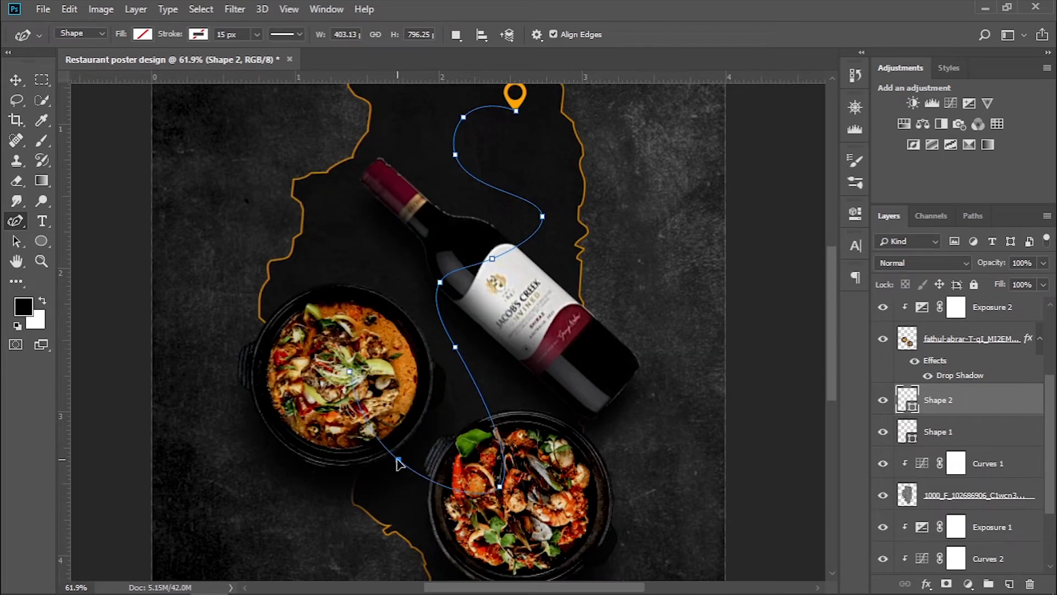
# - Refine the route's curve points below and above the bottle for smoother, wider bends
pyautogui.moveTo(459, 350); pyautogui.dragTo(490, 364)
pyautogui.moveTo(440, 284); pyautogui.dragTo(453, 294)
pyautogui.scroll(-1, 633, 297)
pyautogui.moveTo(471, 169); pyautogui.dragTo(471, 172)
pyautogui.moveTo(551, 225); pyautogui.dragTo(557, 211)
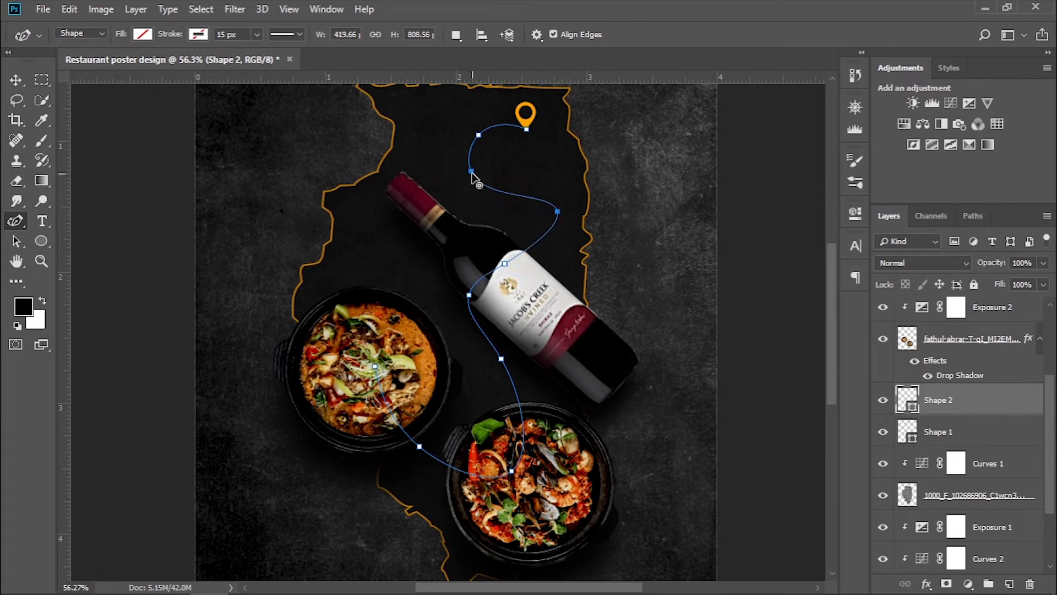
pyautogui.scroll(-3, 538, 371)
pyautogui.scroll(2, 561, 424)
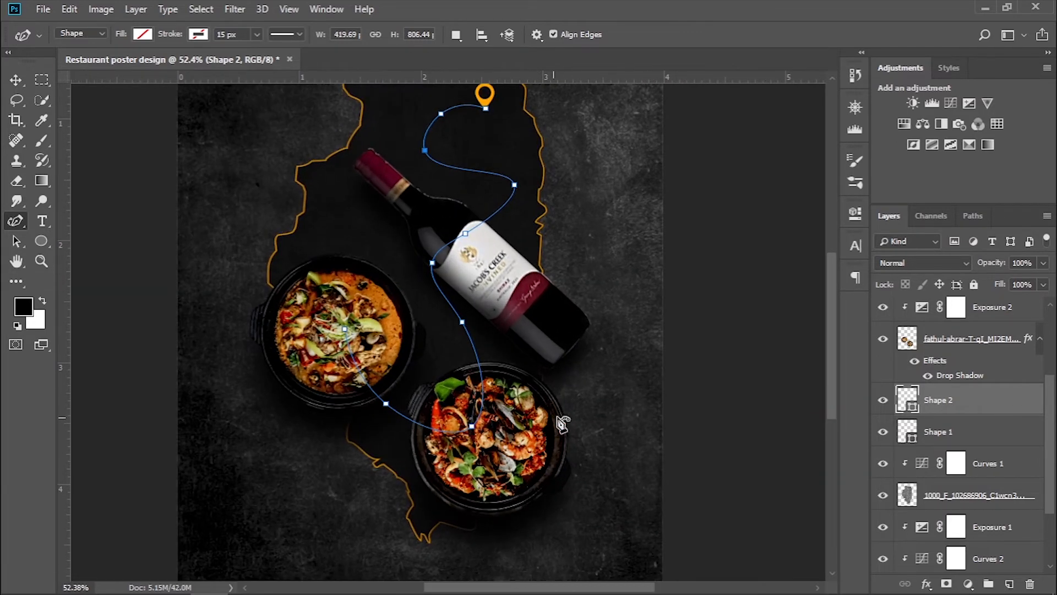
# - Give the route an orange dashed stroke 3 px wide
pyautogui.click(198, 34)
pyautogui.click(123, 115)
pyautogui.click(229, 34)
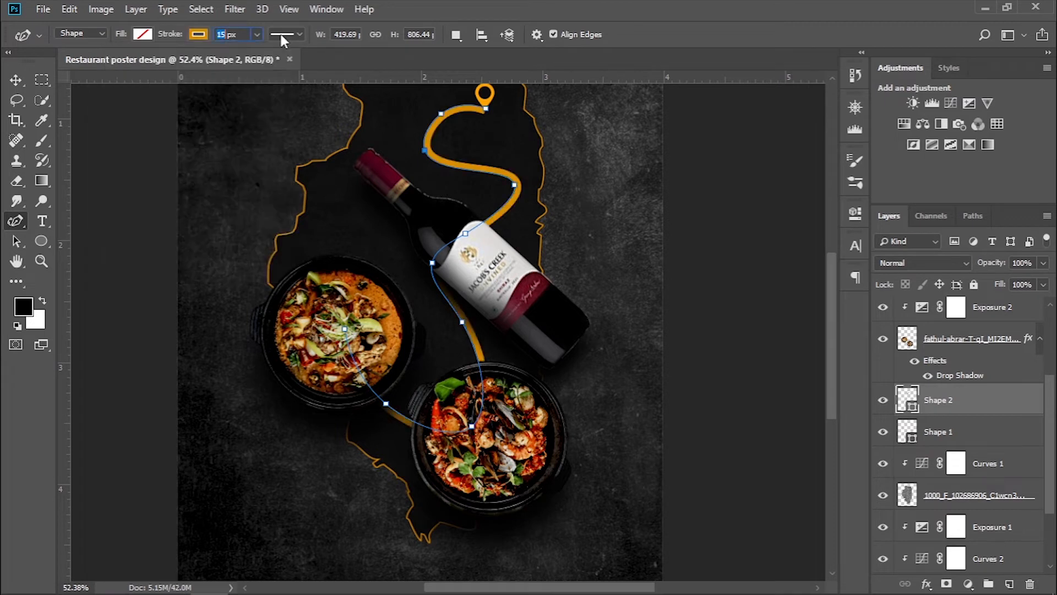
pyautogui.write('2')
pyautogui.click(297, 34)
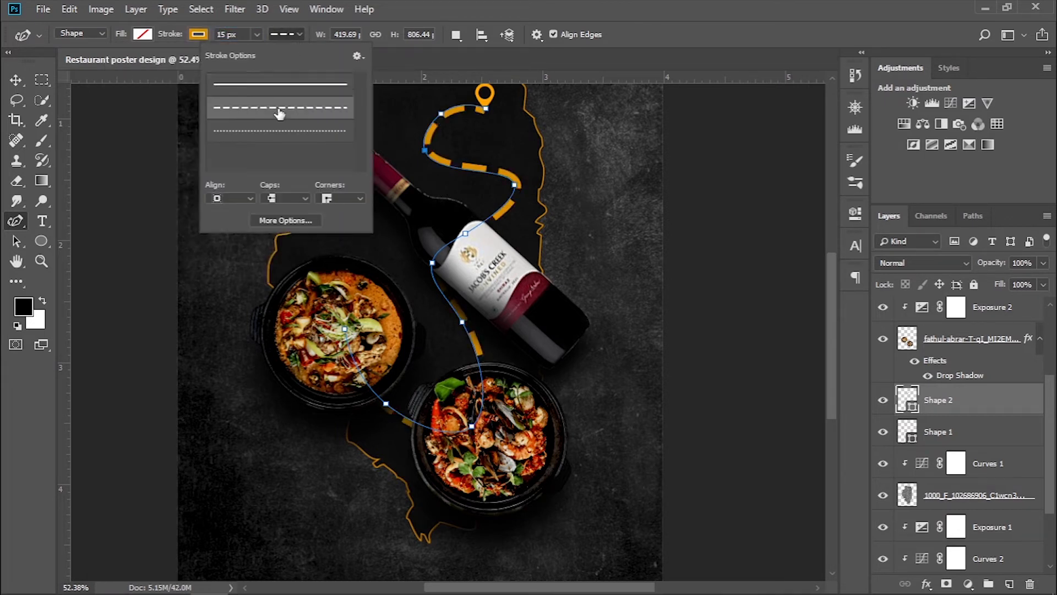
pyautogui.click(281, 110)
pyautogui.write('2')
pyautogui.press('Return')
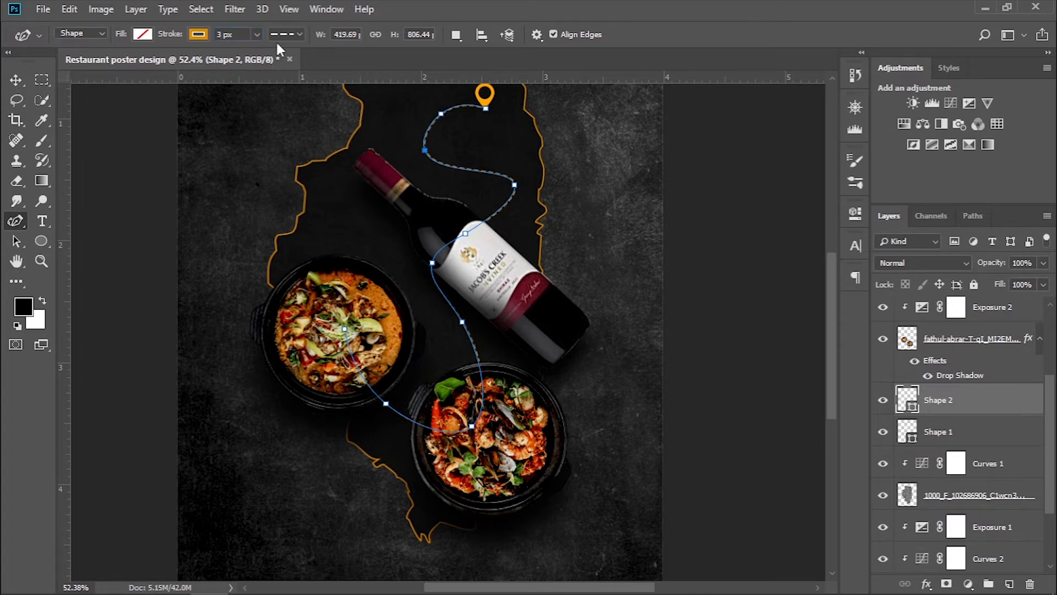
pyautogui.press('v')
pyautogui.scroll(-4, 558, 309)
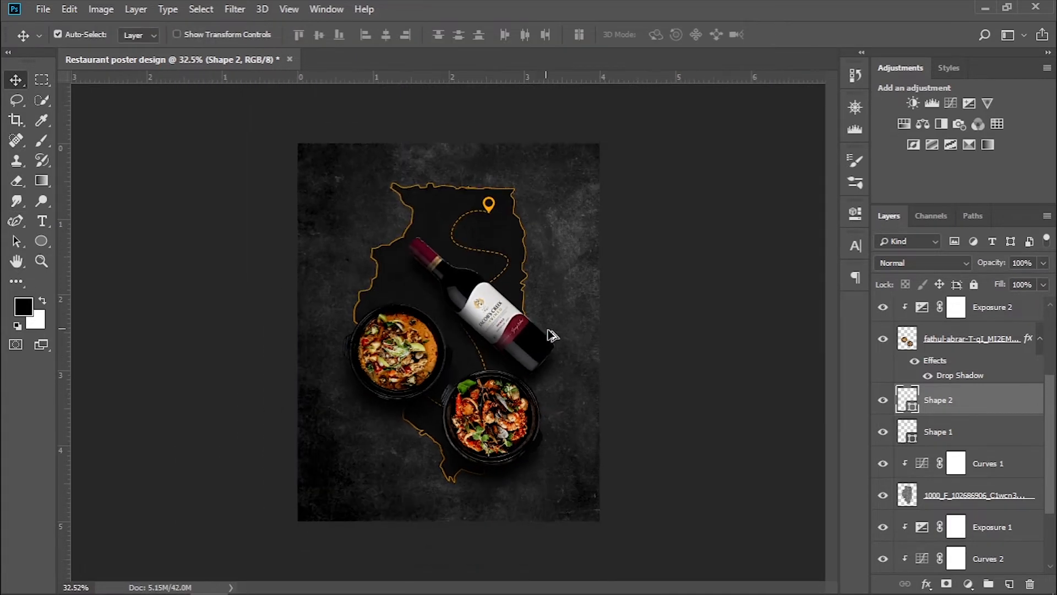
pyautogui.scroll(2, 551, 329)
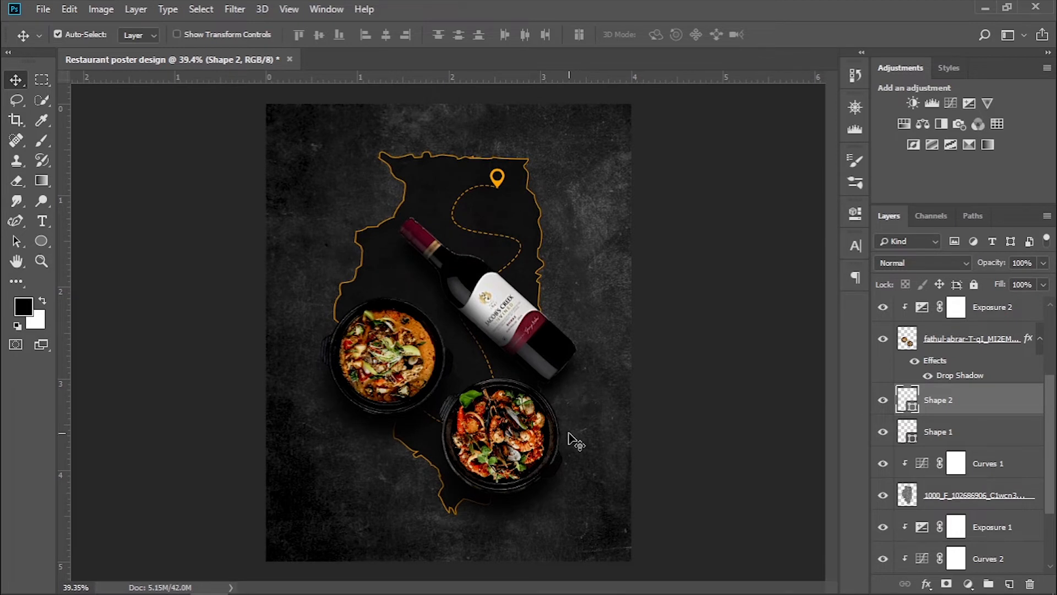
# - Create a new empty layer at the top of the stack, above the map marker, for a text heading
pyautogui.press('t')
pyautogui.moveTo(1051, 384); pyautogui.dragTo(1053, 318)
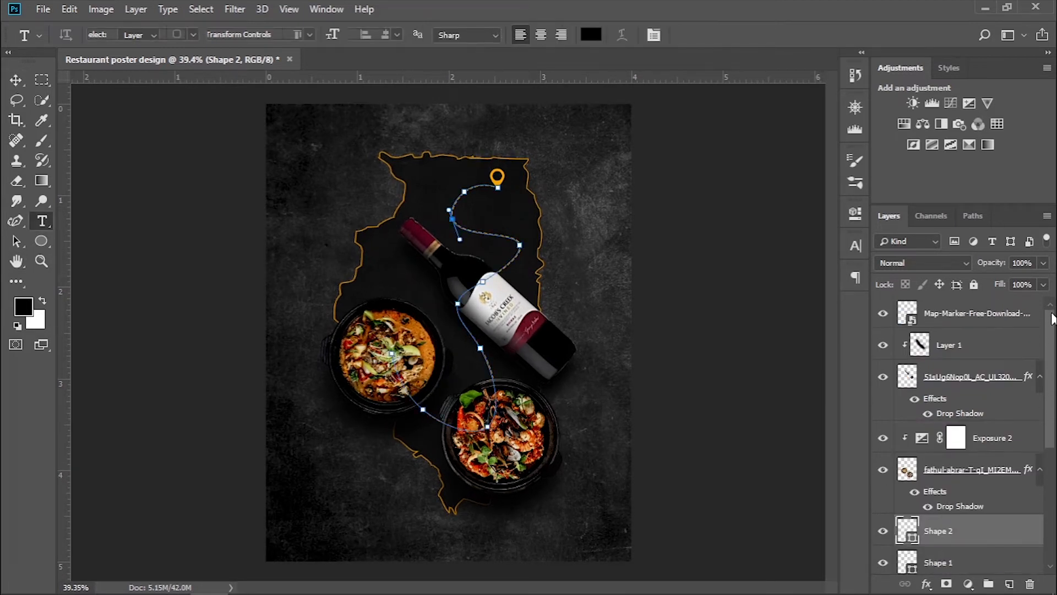
pyautogui.click(973, 323)
pyautogui.click(1009, 583)
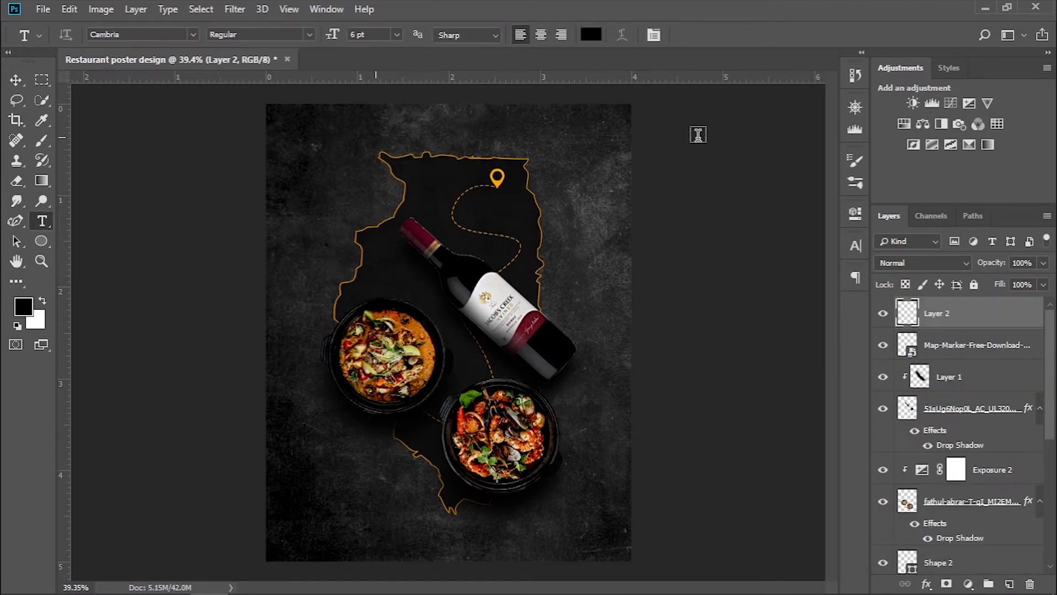
# - Add the heading "BITE& SPICE" in white 6 pt Cambria just above the map's upper edge
pyautogui.click(376, 137)
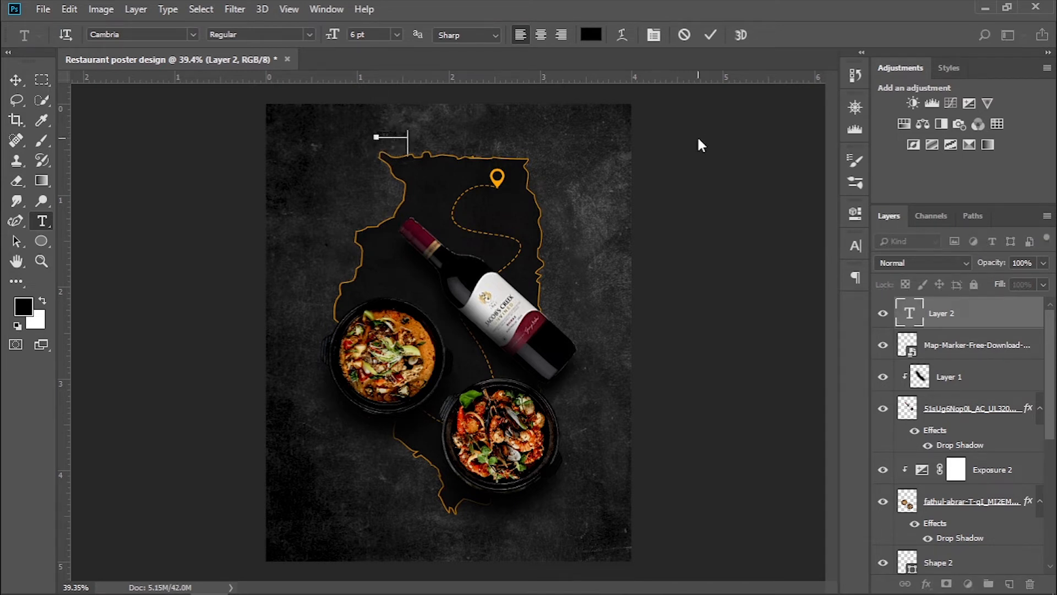
pyautogui.click(591, 34)
pyautogui.write('d4d4d4')
pyautogui.click(997, 249)
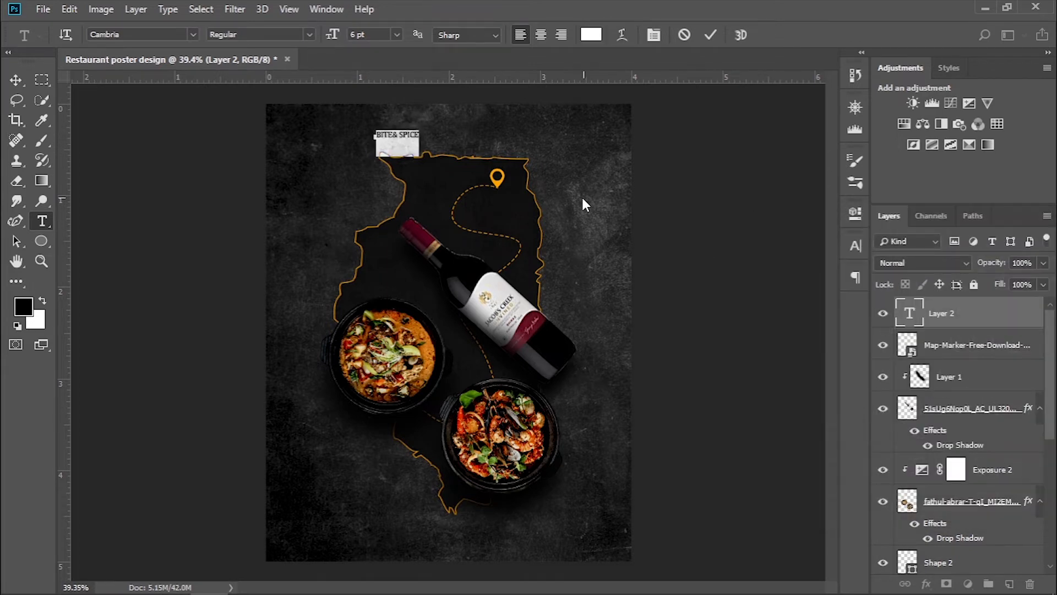
# - Set the heading's font size to 14 pt
pyautogui.scroll(1, 581, 196)
pyautogui.click(855, 246)
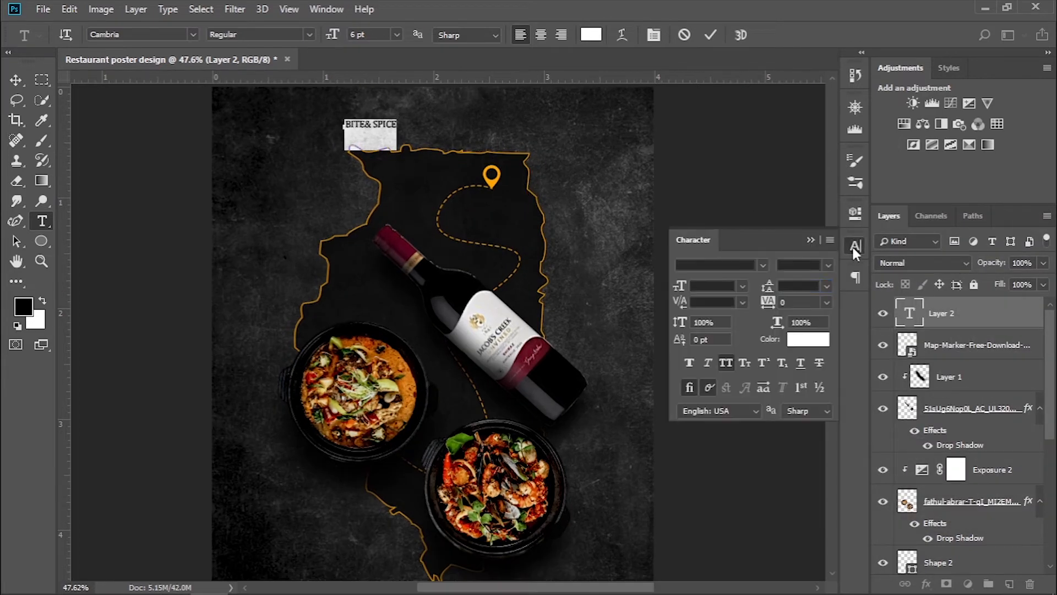
pyautogui.click(742, 286)
pyautogui.click(715, 355)
pyautogui.click(742, 286)
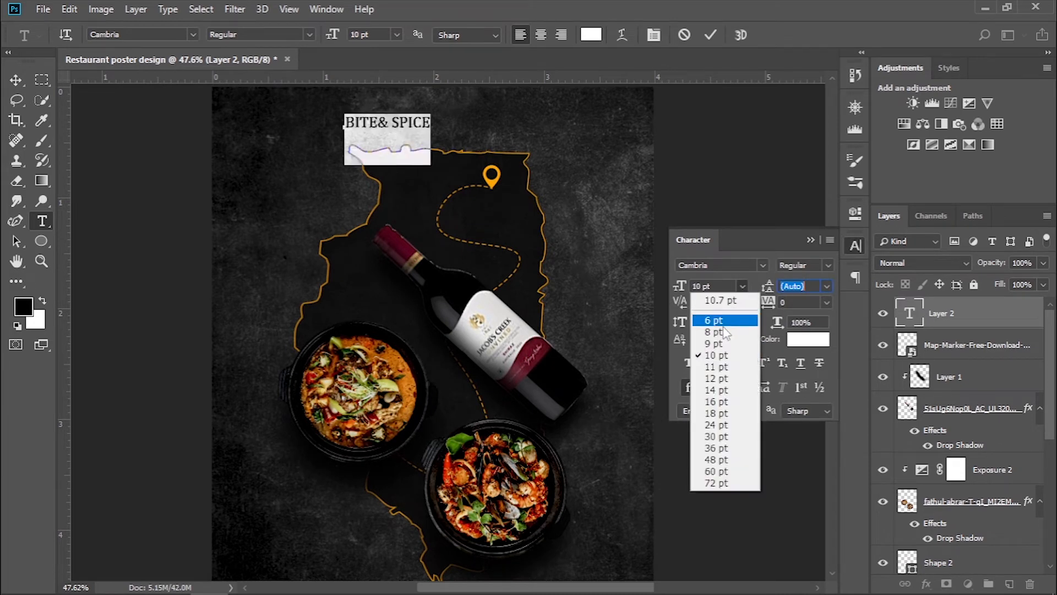
pyautogui.click(726, 364)
pyautogui.click(740, 286)
pyautogui.click(726, 388)
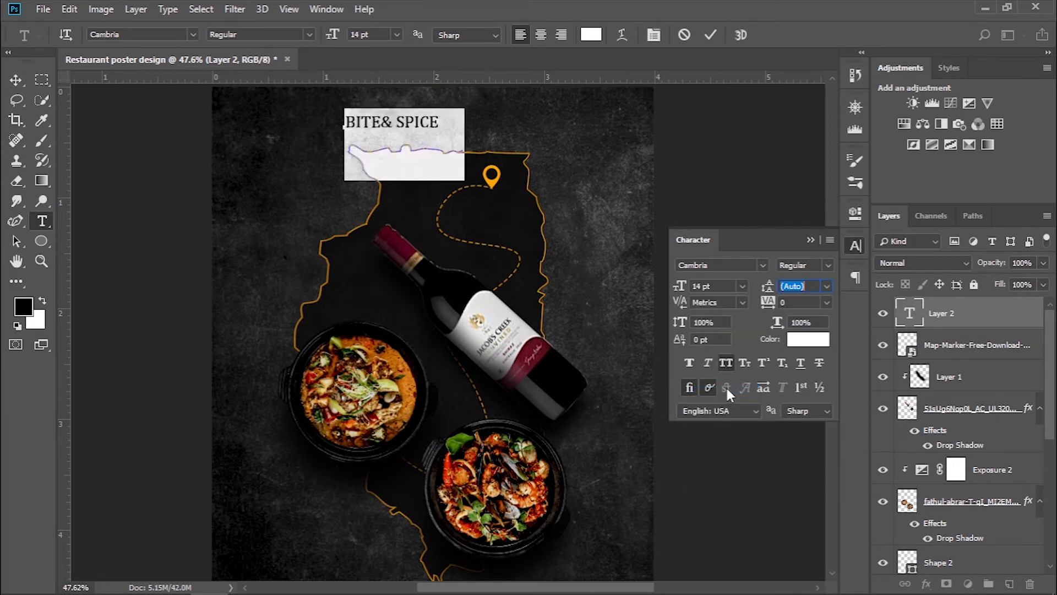
# - Insert a space before the ampersand in the heading and set the whole heading's tracking to 620
pyautogui.click(393, 120)
pyautogui.tripleClick(443, 130)
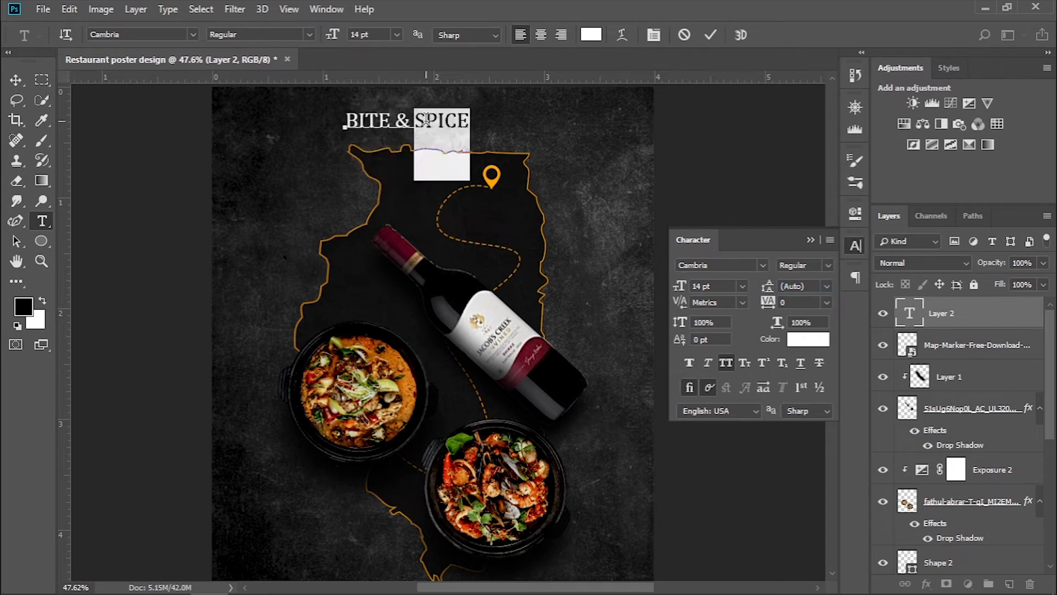
pyautogui.moveTo(770, 304); pyautogui.dragTo(786, 301)
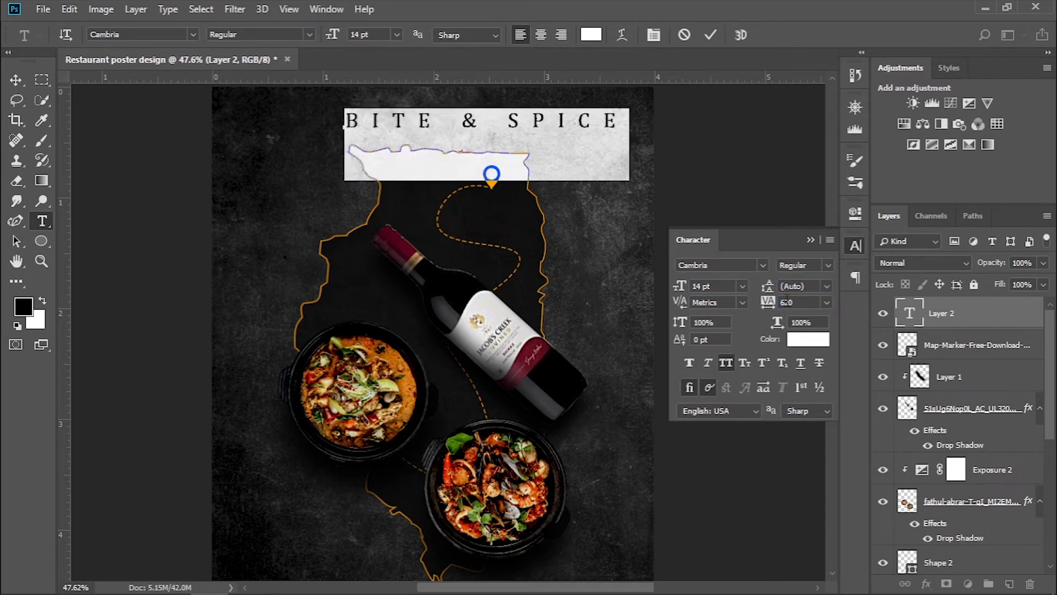
pyautogui.click(813, 240)
# - Move the "BITE & SPICE" heading so it sits centred above the map
pyautogui.scroll(-3, 676, 304)
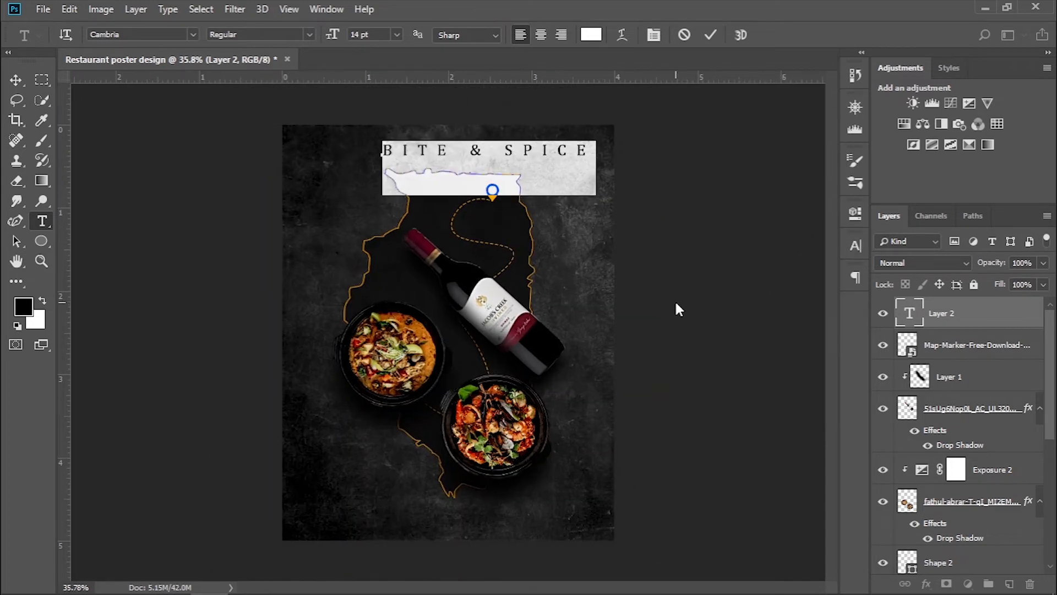
pyautogui.click(17, 87)
pyautogui.moveTo(479, 157); pyautogui.dragTo(451, 154)
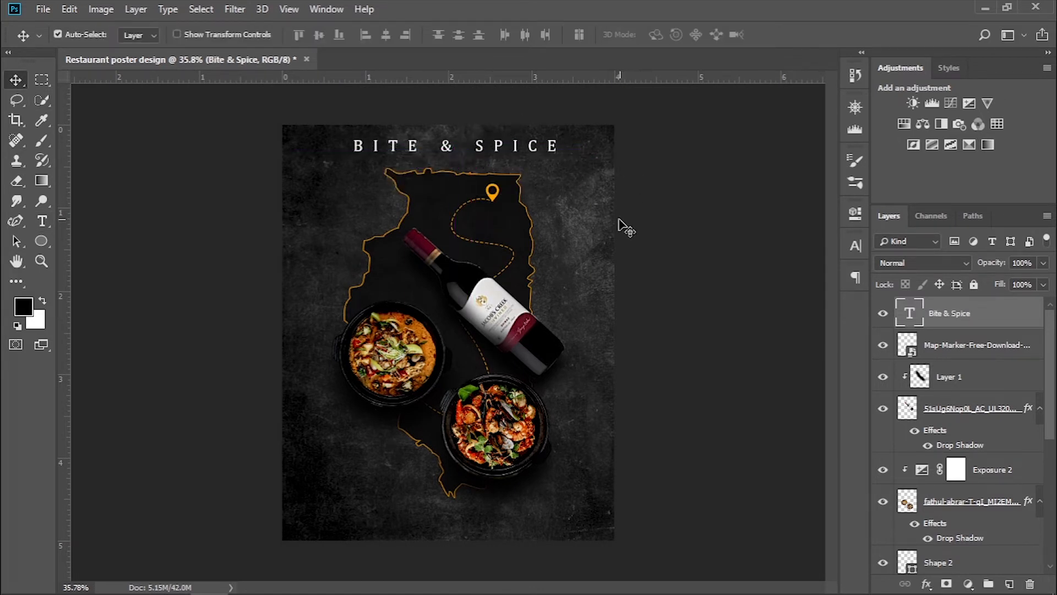
# - Bring the designer logo image into the poster and shrink it to a width of 9.41%
pyautogui.scroll(1, 576, 355)
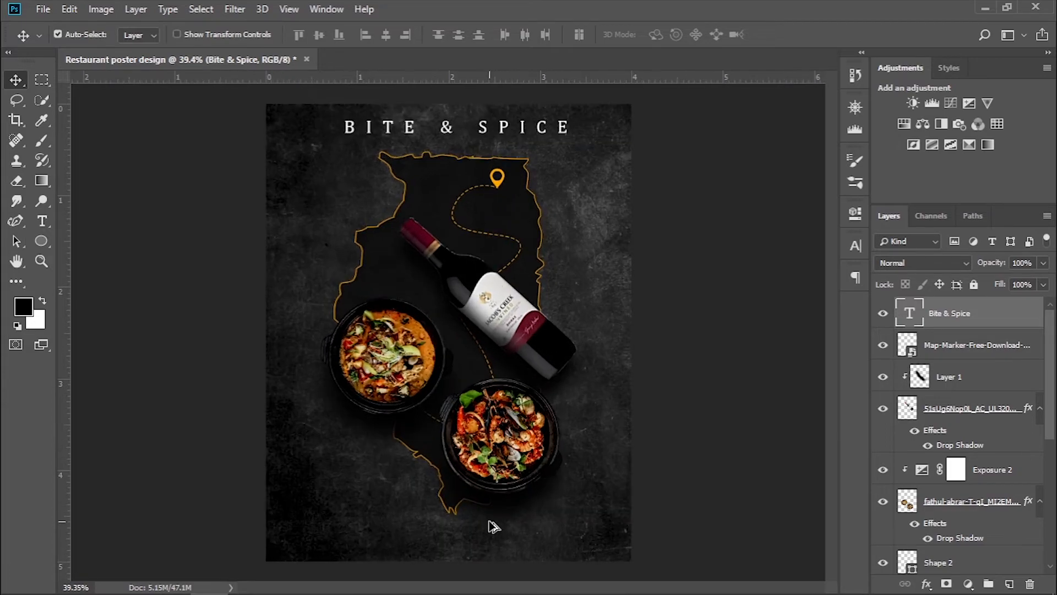
pyautogui.click(266, 581)
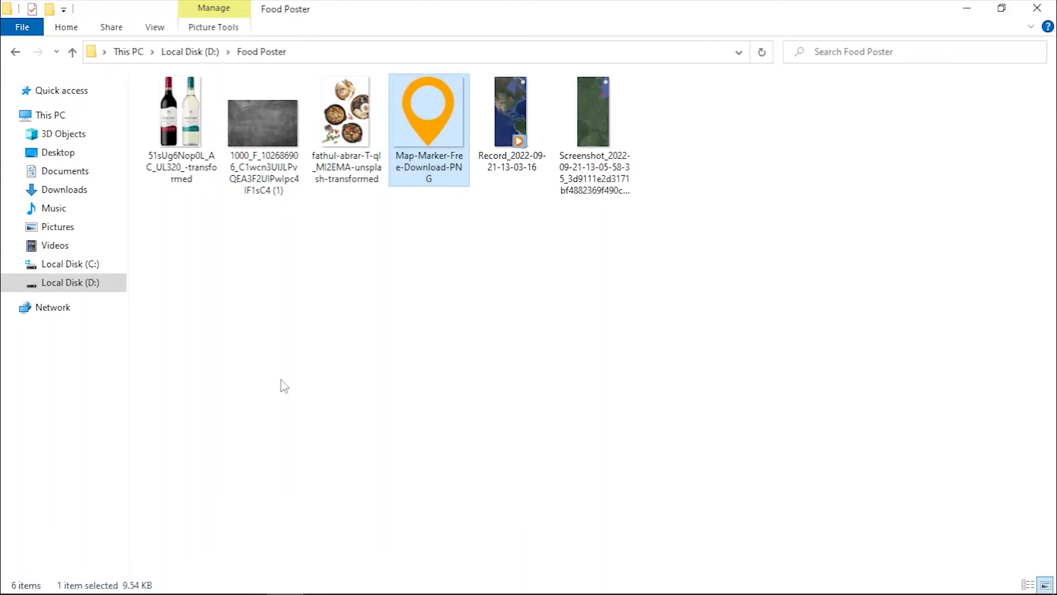
pyautogui.hotkey('ctrl', 'v')
pyautogui.moveTo(346, 124); pyautogui.dragTo(467, 408)
pyautogui.moveTo(631, 436); pyautogui.dragTo(418, 331)
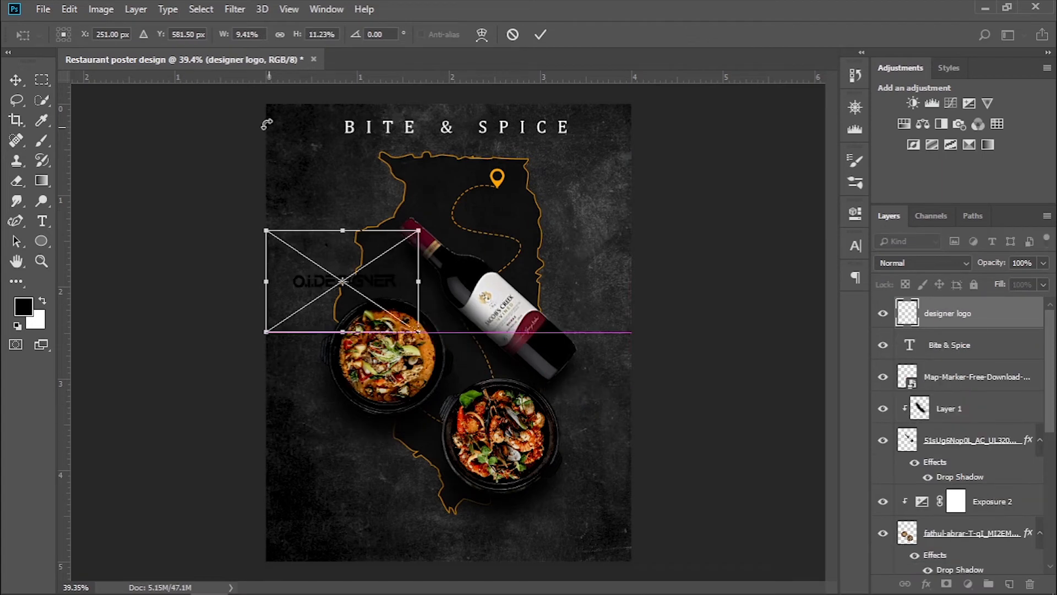
# - Link the logo's proportions at 9.41% and place it centred at the poster's bottom edge
pyautogui.click(280, 35)
pyautogui.moveTo(388, 280); pyautogui.dragTo(501, 547)
pyautogui.press('Up')
pyautogui.press('Up')
pyautogui.press('Up')
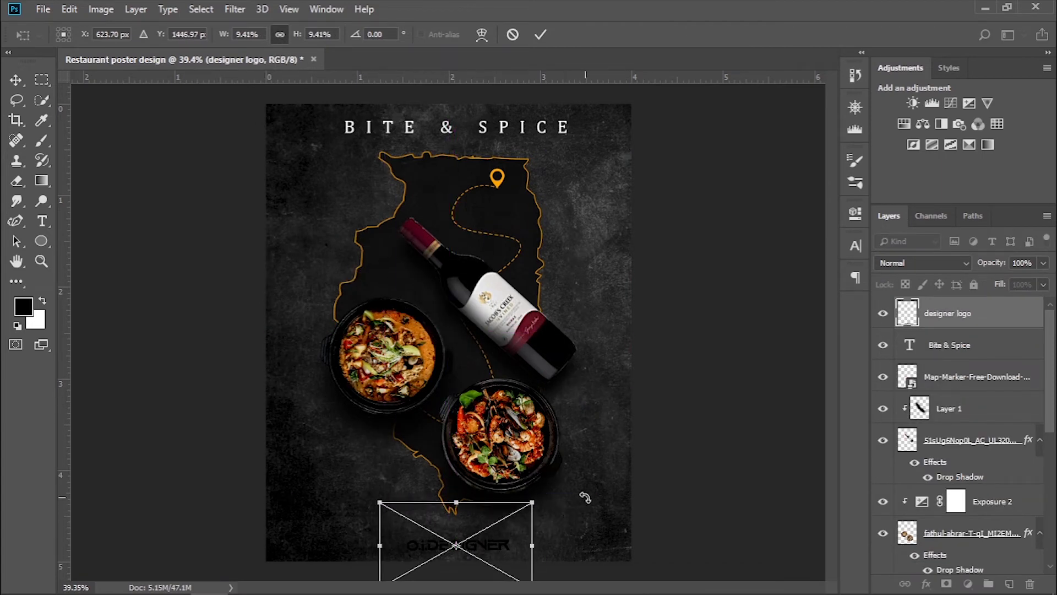
pyautogui.press('Return')
# - Apply a white Color Overlay effect to the designer logo
pyautogui.click(929, 584)
pyautogui.click(941, 513)
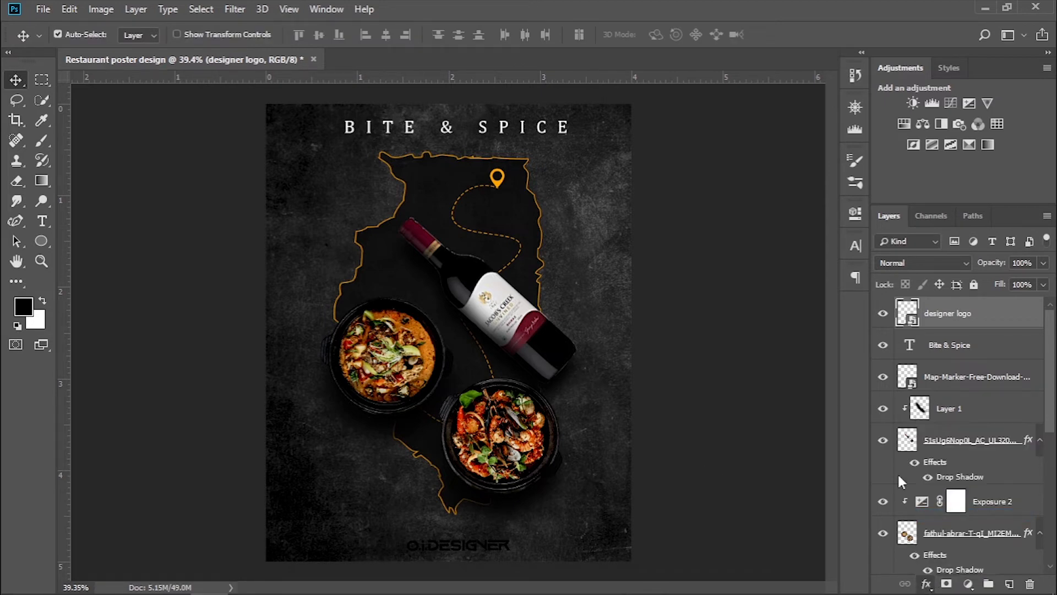
pyautogui.click(818, 174)
pyautogui.moveTo(858, 300); pyautogui.dragTo(860, 258)
pyautogui.click(998, 252)
pyautogui.click(994, 154)
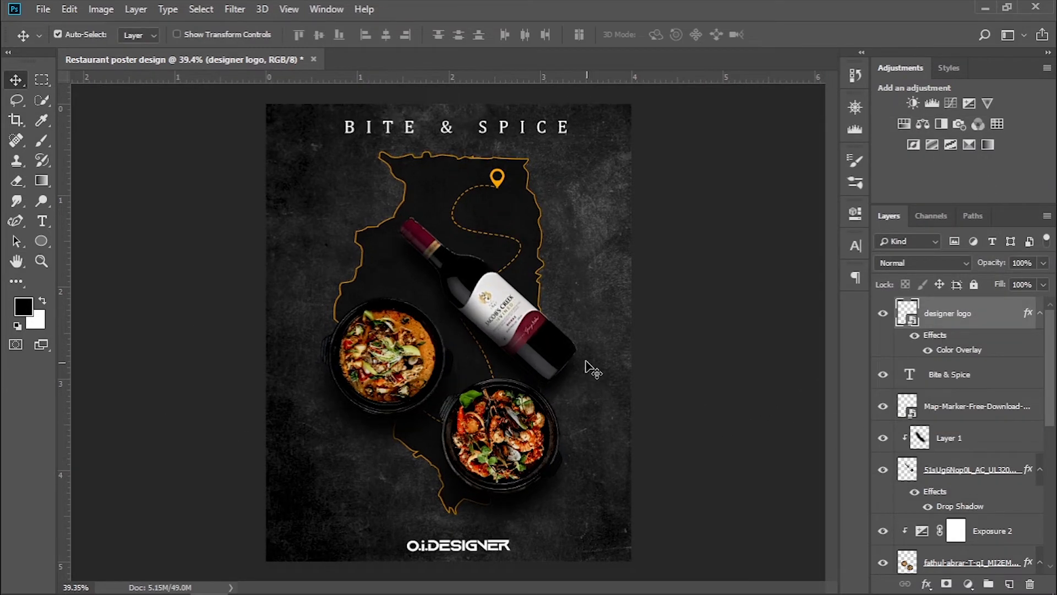
# - On a new top layer, draw a circle about 160 x 156 px over the map's right edge and fill it with dark grey
pyautogui.keyDown('alt'); pyautogui.scroll(1, 588, 264); pyautogui.keyUp('alt')
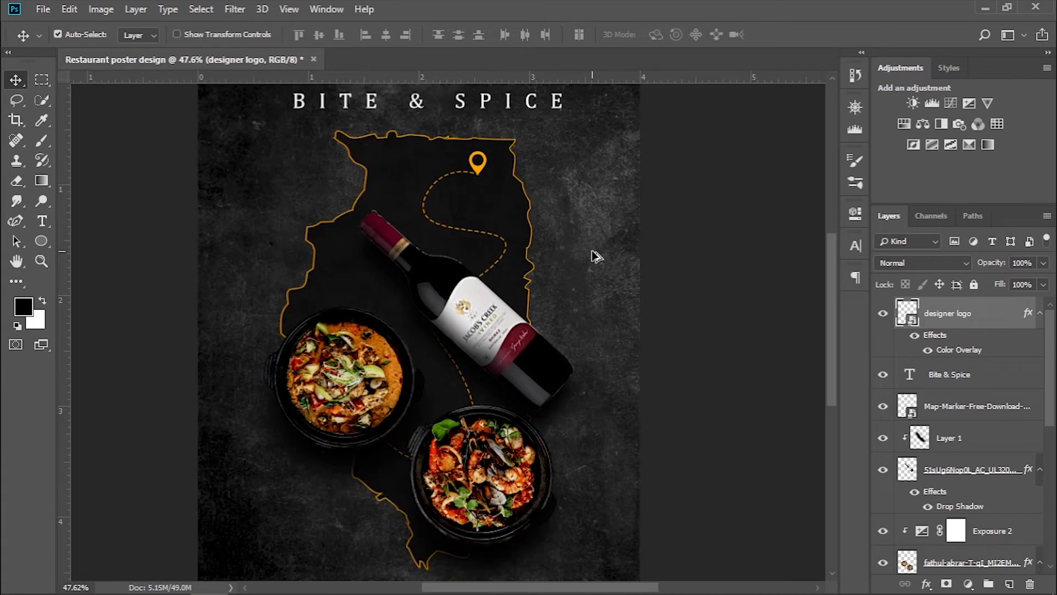
pyautogui.click(41, 241)
pyautogui.click(1009, 583)
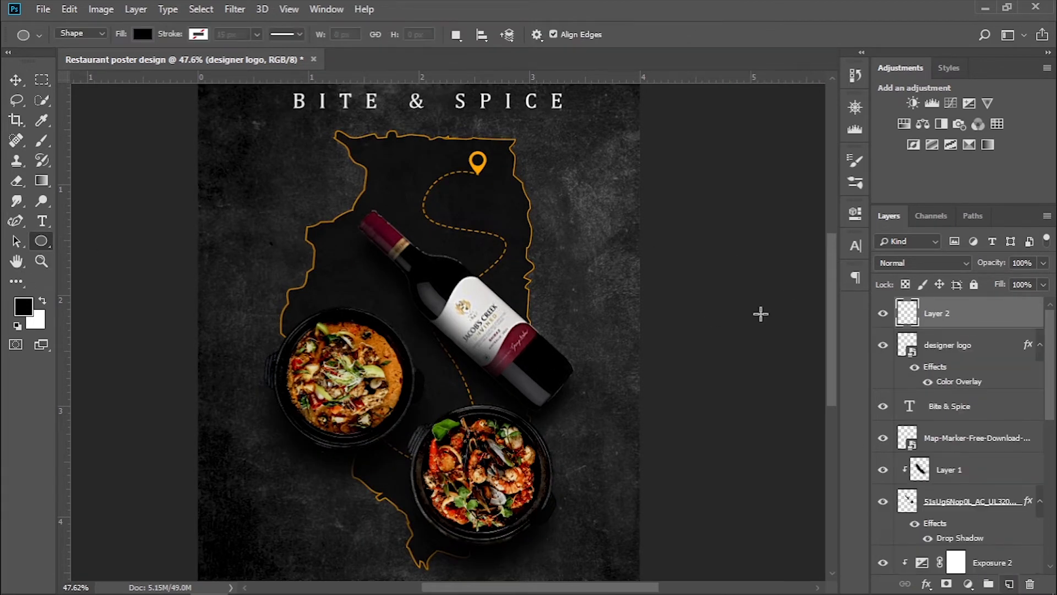
pyautogui.moveTo(553, 219); pyautogui.dragTo(576, 237)
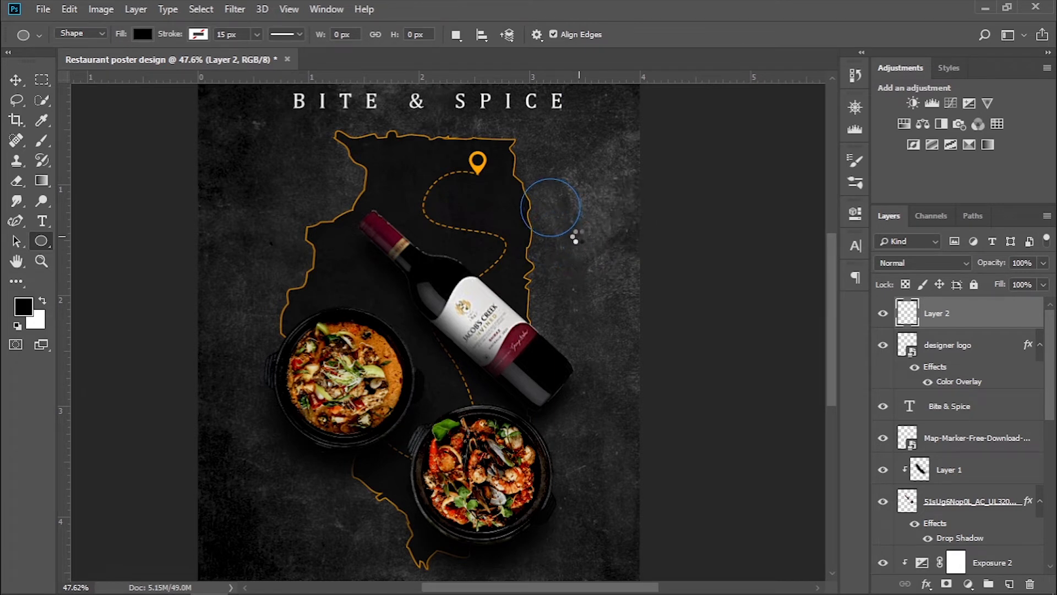
pyautogui.click(635, 329)
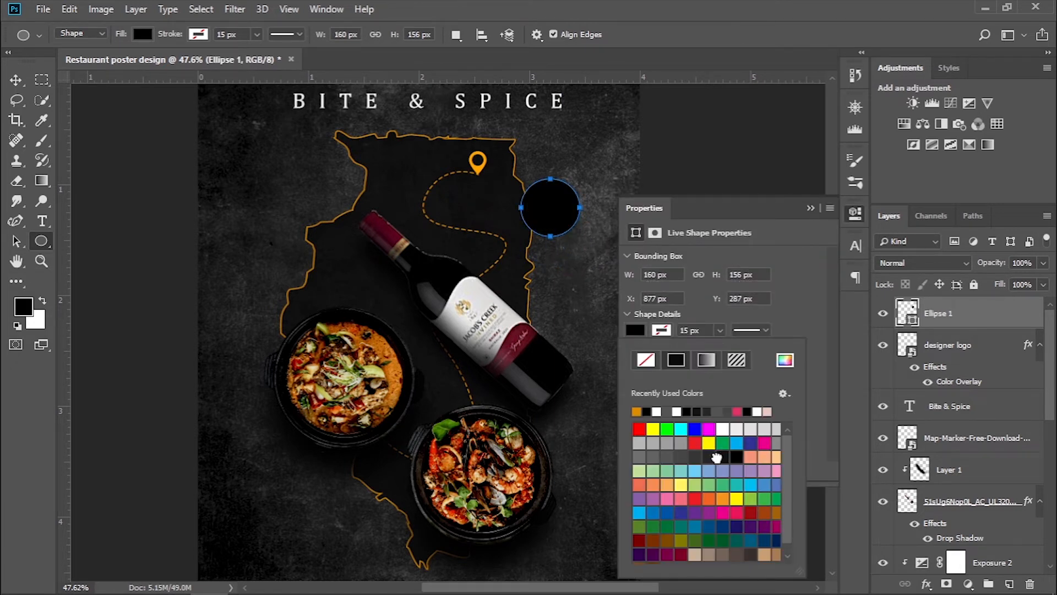
pyautogui.click(716, 456)
pyautogui.click(722, 455)
# - Duplicate the dark circle and shrink the copy to about 134 x 130 px inside the original
pyautogui.click(936, 318)
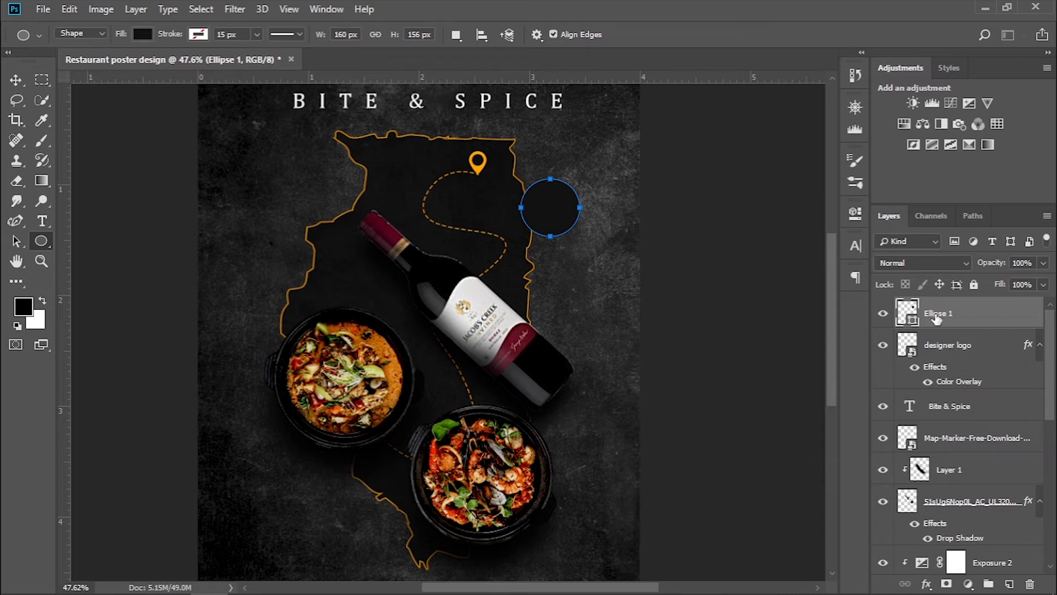
pyautogui.hotkey('ctrl', 'j')
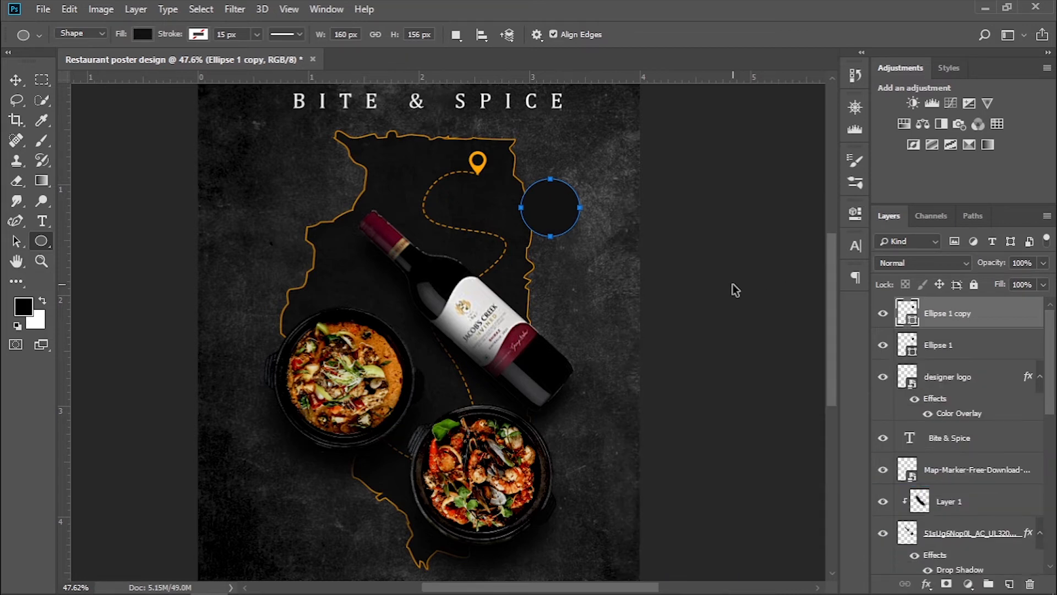
pyautogui.hotkey('ctrl', 't')
pyautogui.scroll(2, 613, 201)
pyautogui.moveTo(568, 210); pyautogui.dragTo(563, 210)
pyautogui.moveTo(490, 210); pyautogui.dragTo(498, 209)
pyautogui.moveTo(532, 173); pyautogui.dragTo(532, 179)
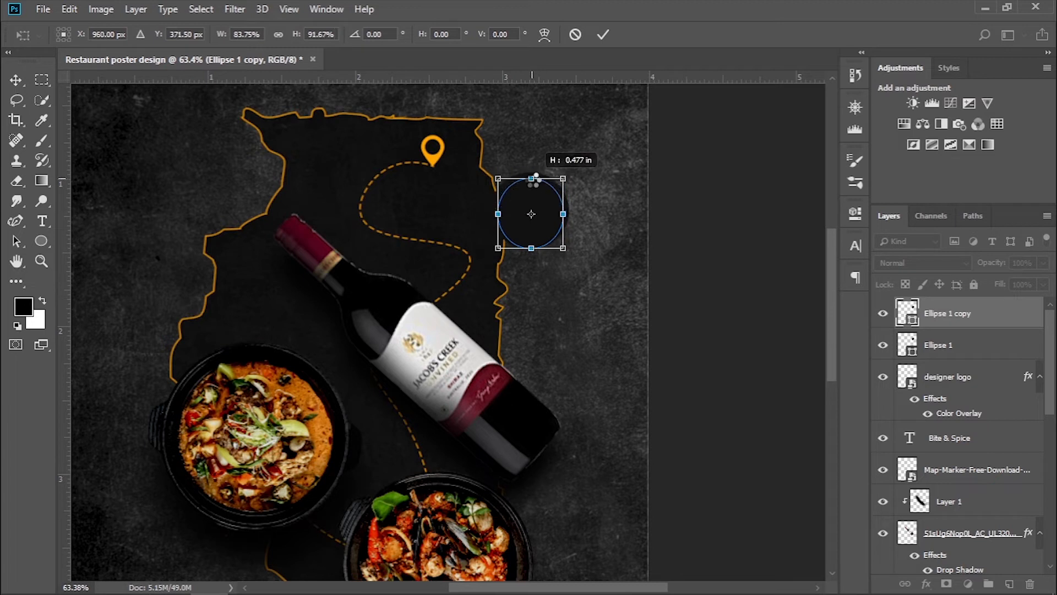
pyautogui.moveTo(531, 248); pyautogui.dragTo(531, 241)
pyautogui.press('Return')
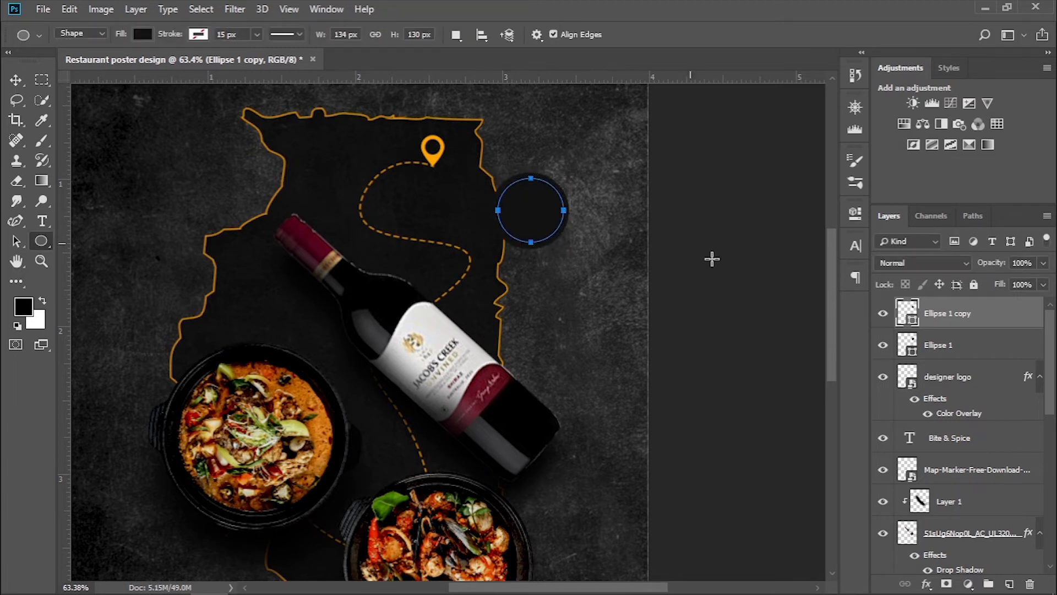
# - Remove the inner circle's fill and give it a white dashed stroke 3 px wide
pyautogui.click(142, 35)
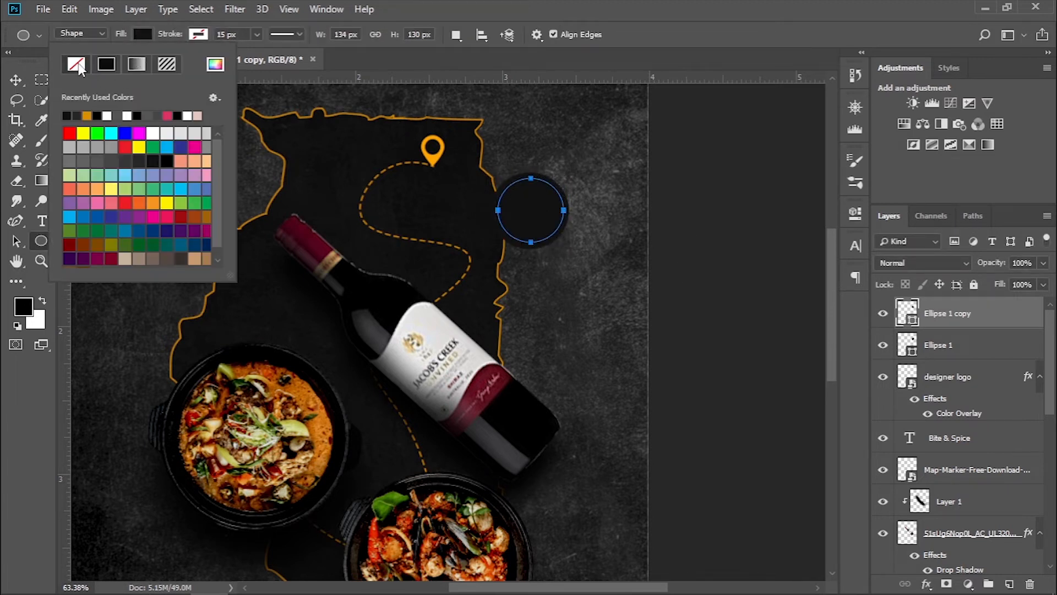
pyautogui.click(76, 62)
pyautogui.click(199, 34)
pyautogui.click(122, 115)
pyautogui.click(295, 32)
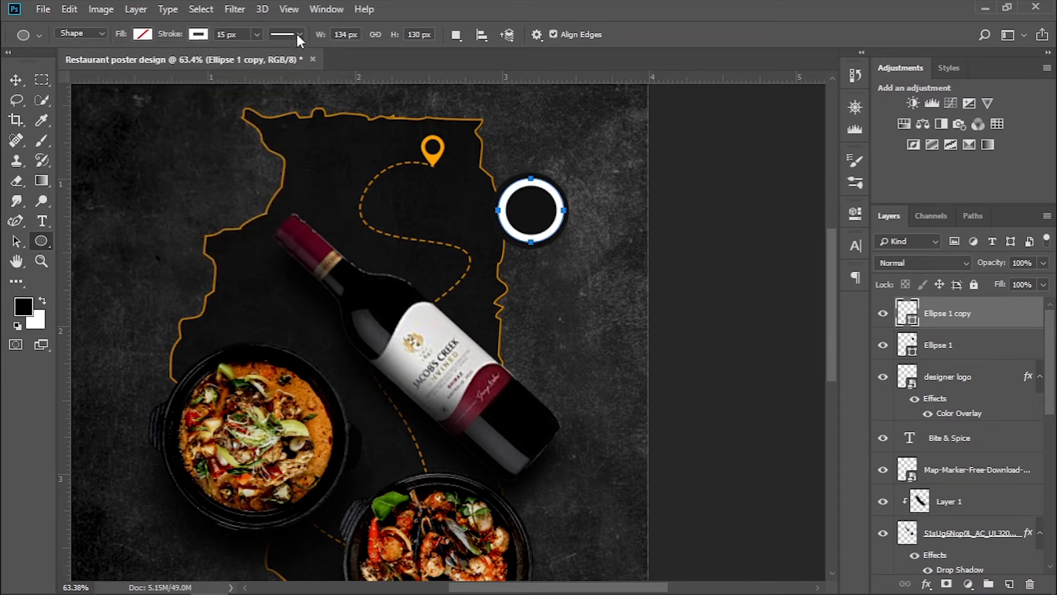
pyautogui.click(295, 32)
pyautogui.click(275, 94)
pyautogui.write('2')
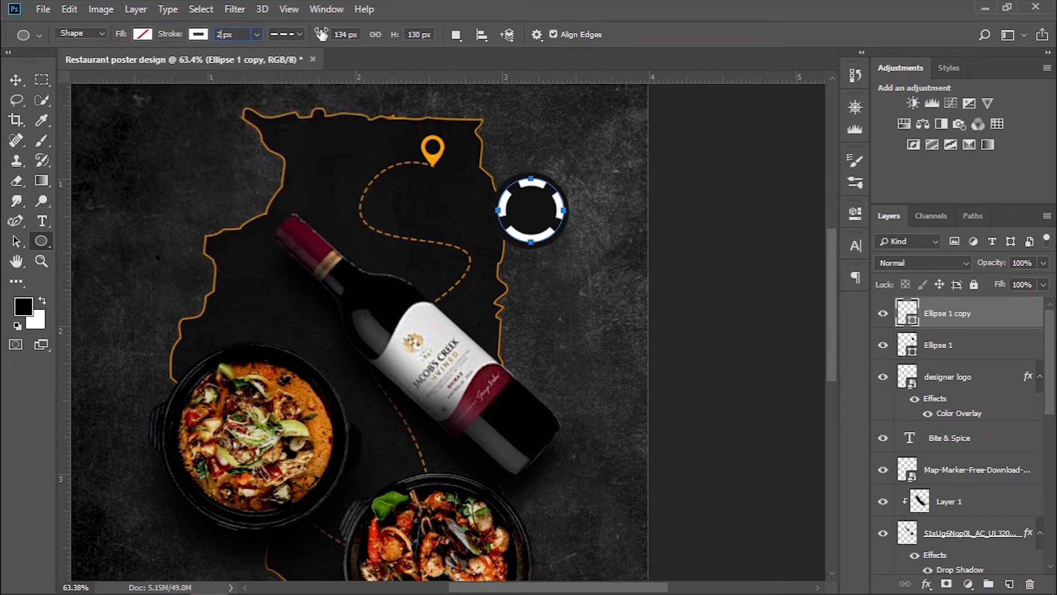
pyautogui.press('Return')
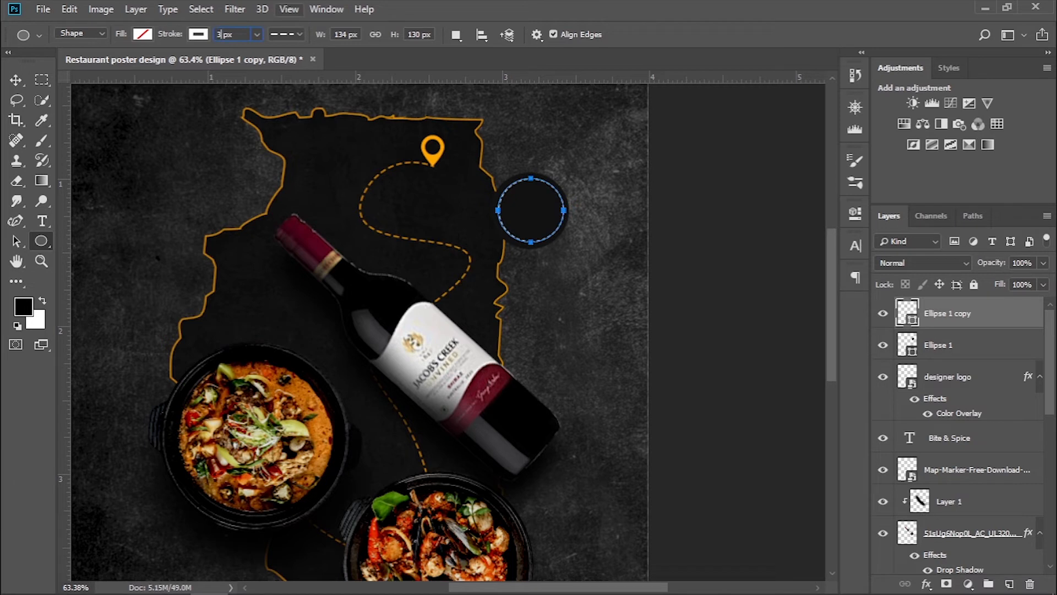
pyautogui.press('Return')
# - Add the white two-line text "40% OFF", scale it down to 7.52 pt and move it onto the circle badge
pyautogui.click(41, 221)
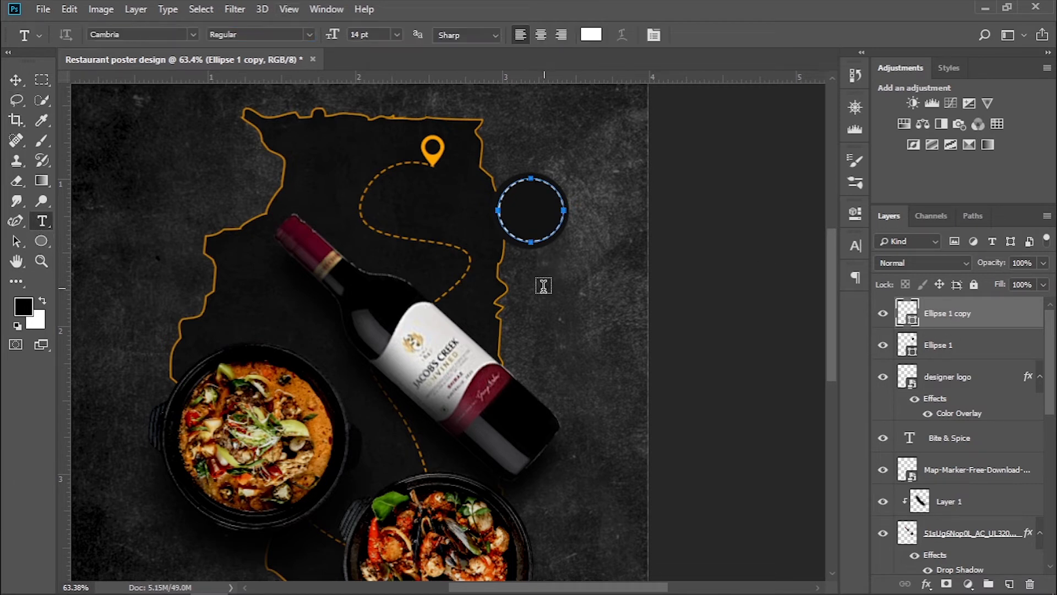
pyautogui.click(538, 283)
pyautogui.write('40')
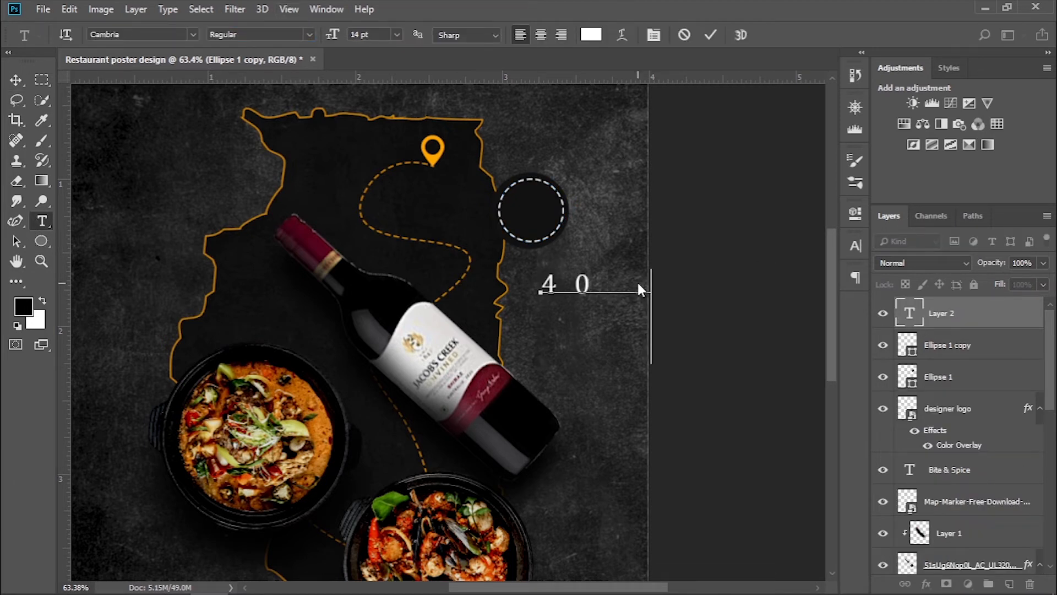
pyautogui.write('%')
pyautogui.press('Return')
pyautogui.write('OFF')
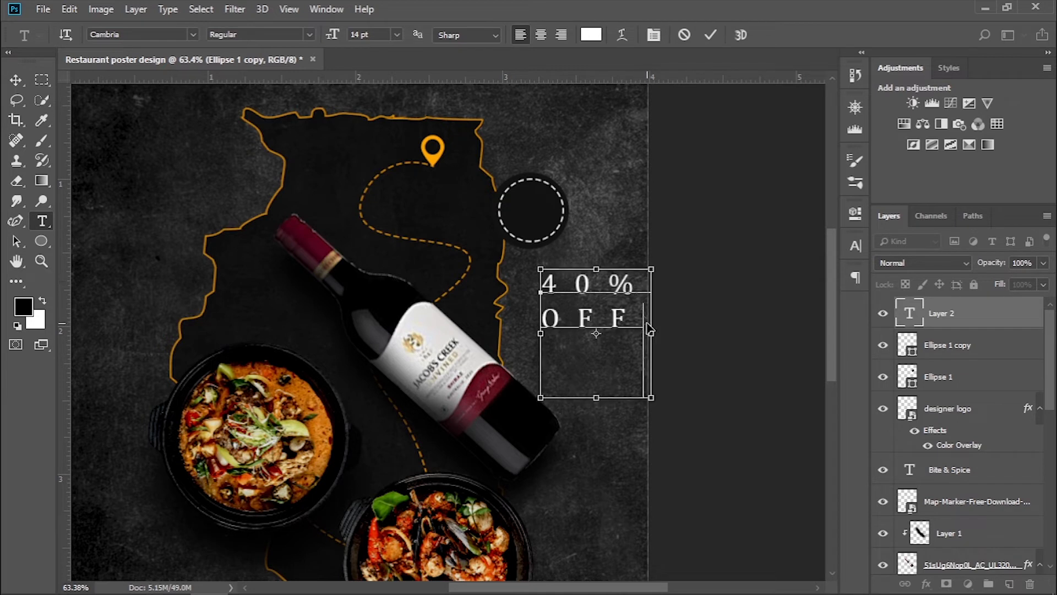
pyautogui.moveTo(650, 399); pyautogui.dragTo(603, 338)
pyautogui.moveTo(552, 209); pyautogui.dragTo(554, 218)
# - Set the tracking of the entire "40% OFF" text to 0
pyautogui.doubleClick(541, 212)
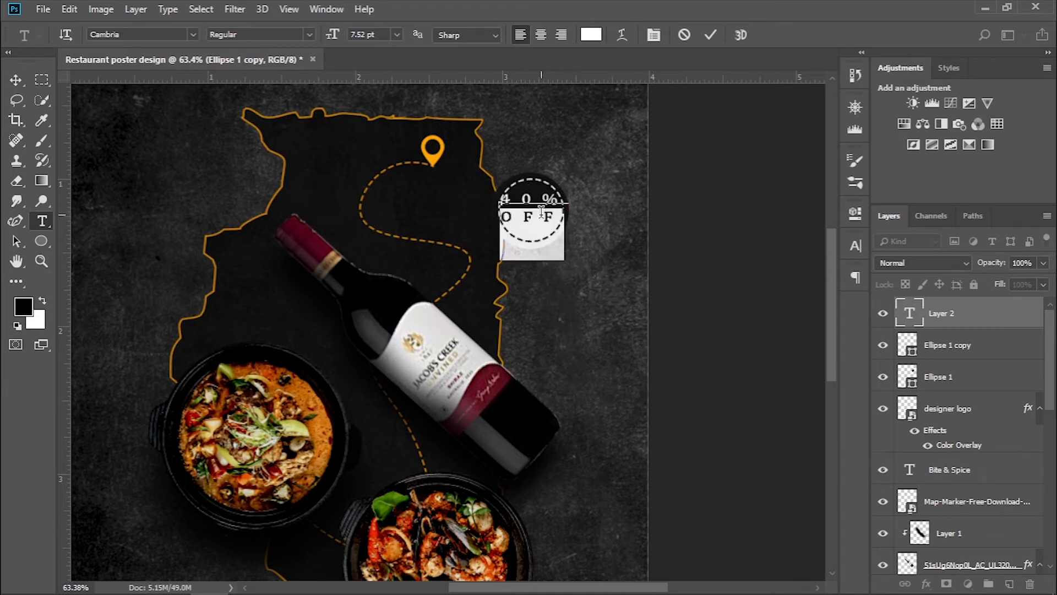
pyautogui.hotkey('ctrl', 'a')
pyautogui.click(855, 246)
pyautogui.click(826, 302)
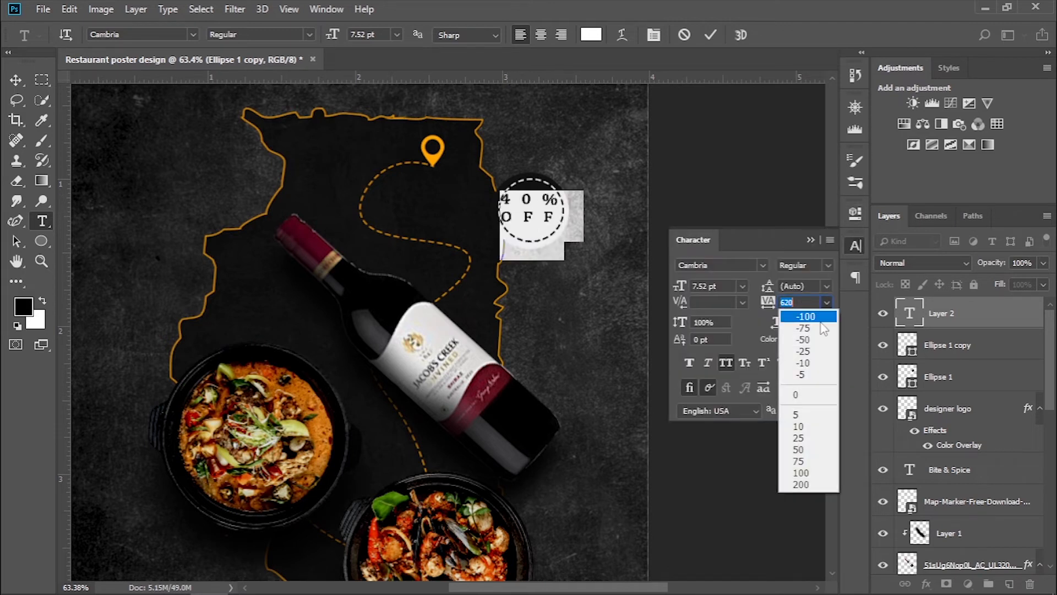
pyautogui.click(793, 395)
pyautogui.click(810, 240)
# - Position the "40% OFF" text inside the badge and nudge the dashed ring slightly left
pyautogui.moveTo(540, 258); pyautogui.dragTo(530, 220)
pyautogui.hotkey('ctrl', 'z')
pyautogui.hotkey('ctrl', 'Return')
pyautogui.press('v')
pyautogui.scroll(3, 578, 172)
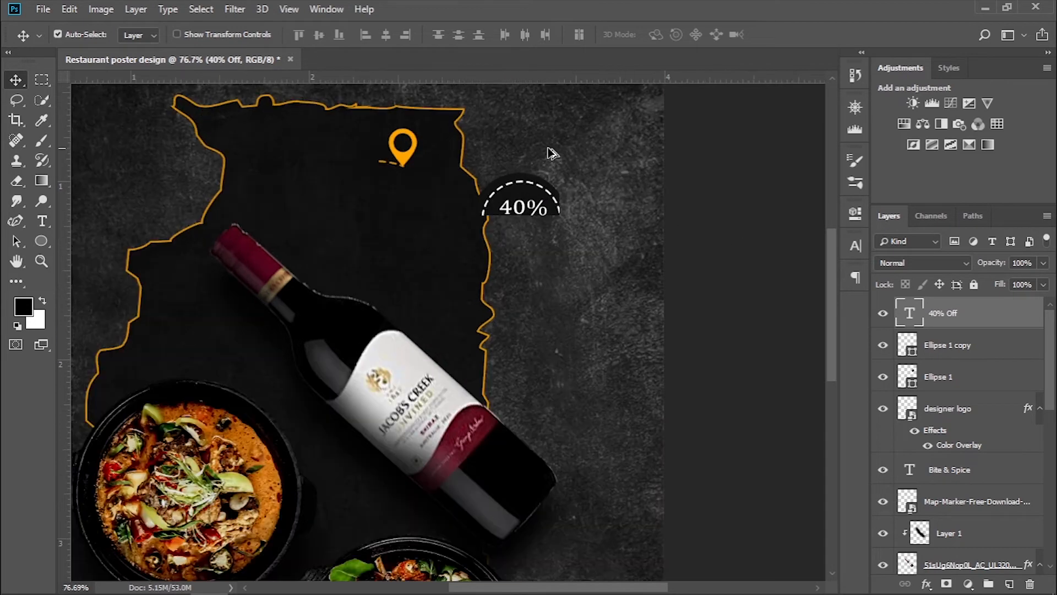
pyautogui.click(487, 254)
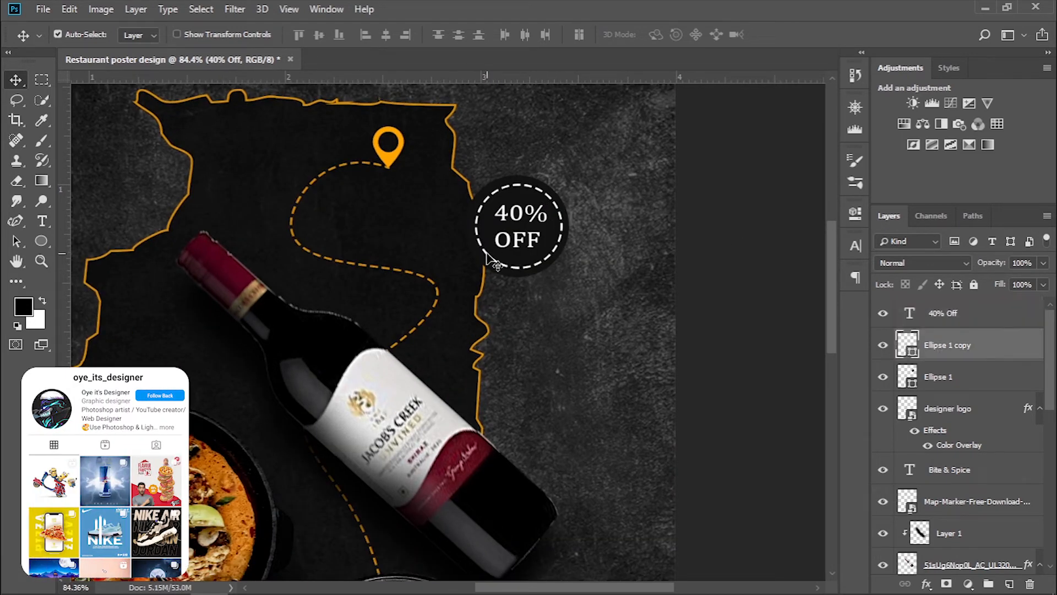
pyautogui.moveTo(484, 253); pyautogui.dragTo(482, 253)
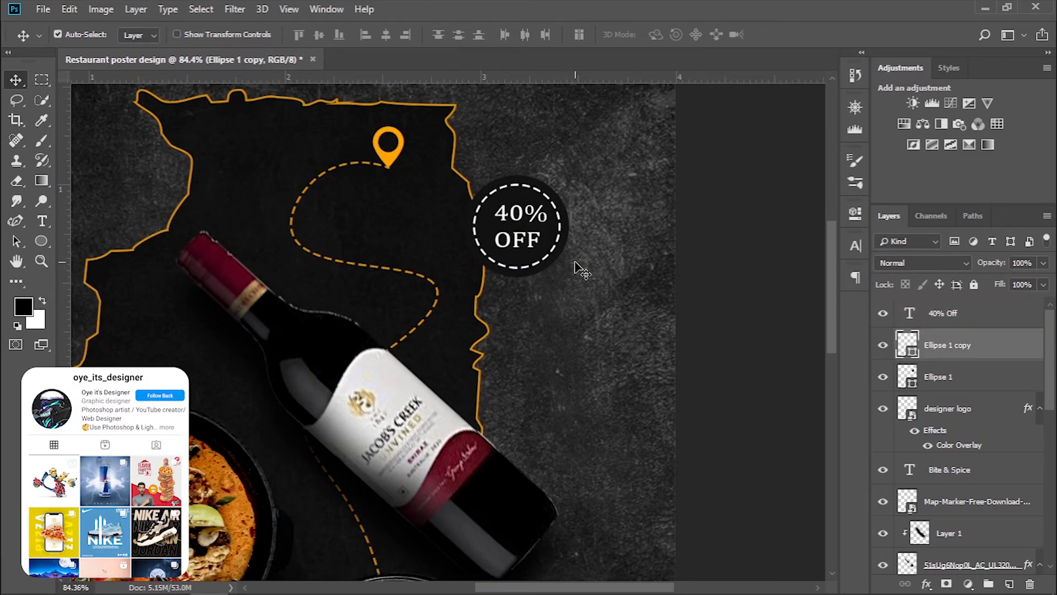
# - Create a new empty layer directly above the Exposure 1 adjustment of the background texture
pyautogui.scroll(-4, 578, 267)
pyautogui.click(980, 312)
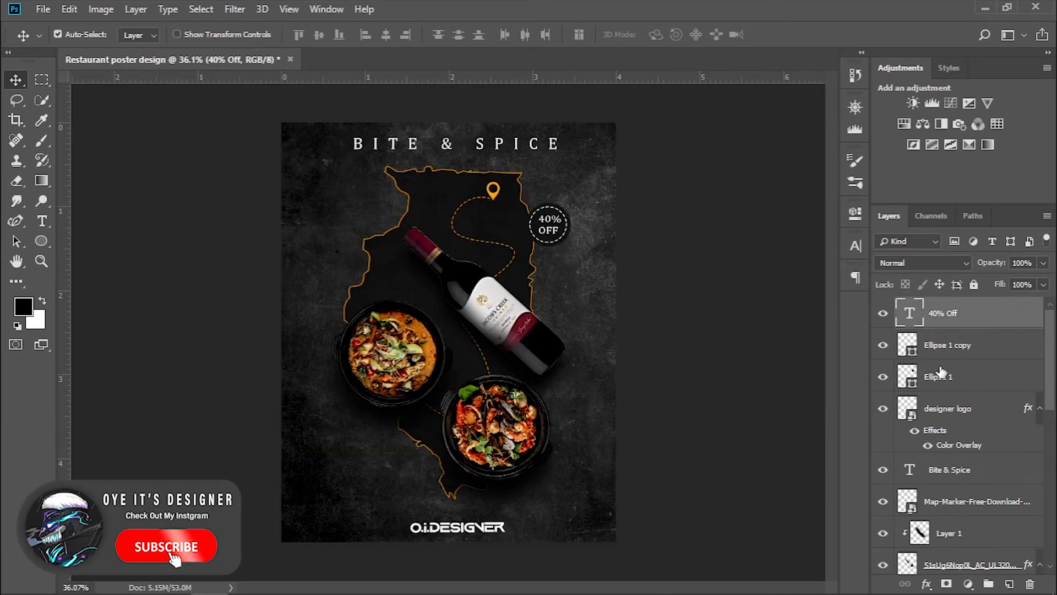
pyautogui.scroll(-10, 1053, 378)
pyautogui.click(985, 555)
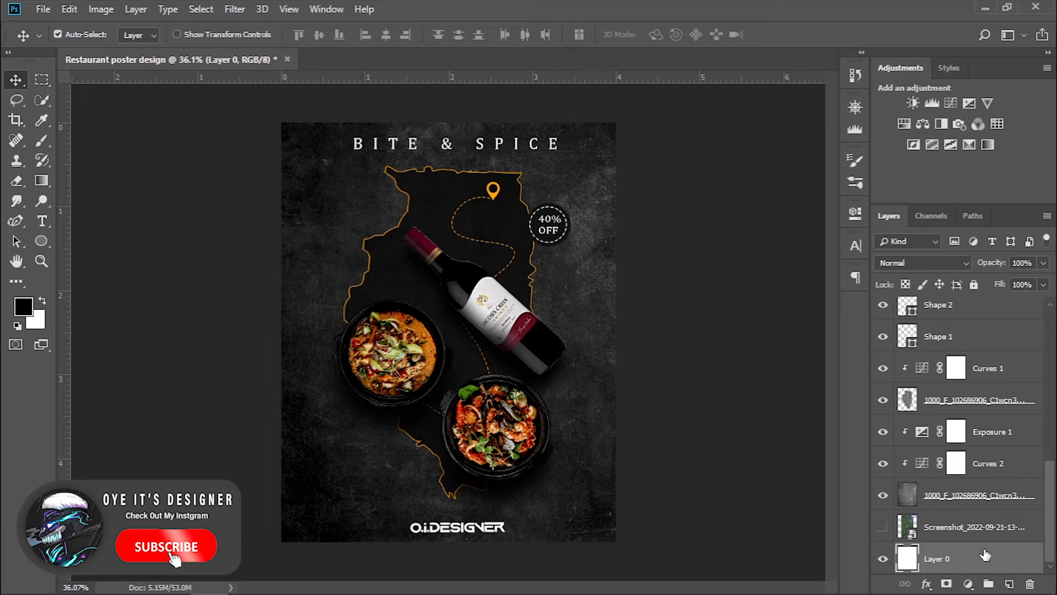
pyautogui.click(990, 435)
pyautogui.click(1009, 584)
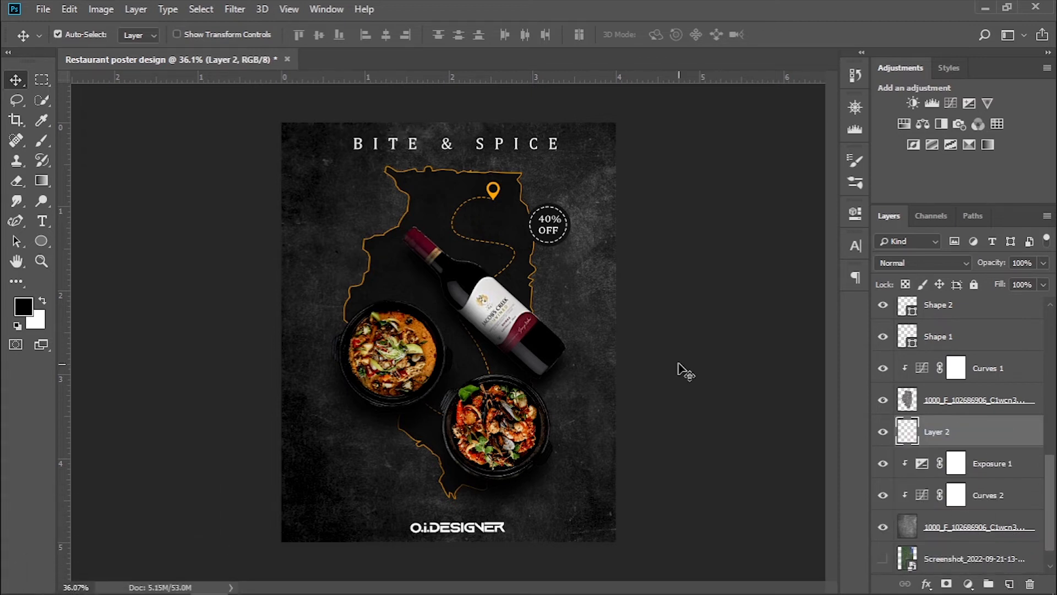
# - Draw a rectangle shape over the whole poster, about 1196 x 1500 px, beneath the map artwork
pyautogui.rightClick(42, 240)
pyautogui.click(93, 240)
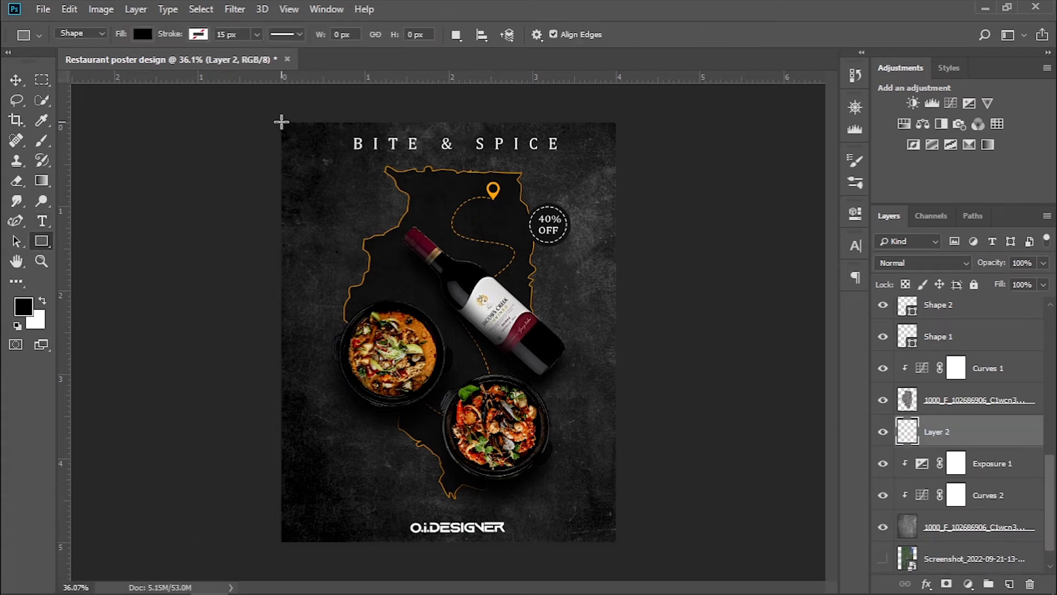
pyautogui.moveTo(281, 121); pyautogui.dragTo(614, 543)
# - Turn the poster-sized rectangle into a frame with no fill and a white 10 px stroke
pyautogui.click(636, 305)
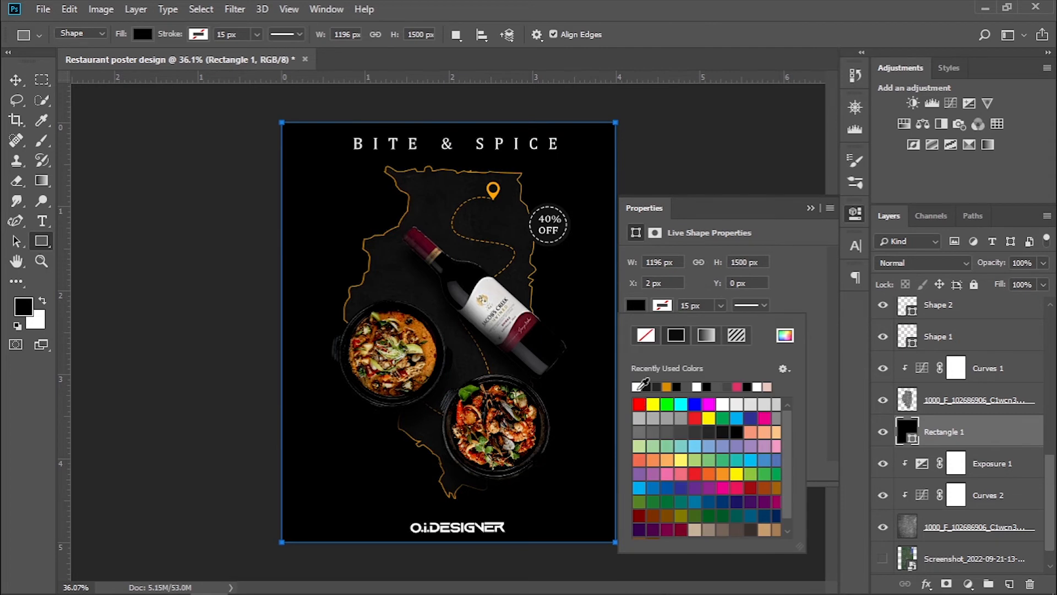
pyautogui.click(636, 387)
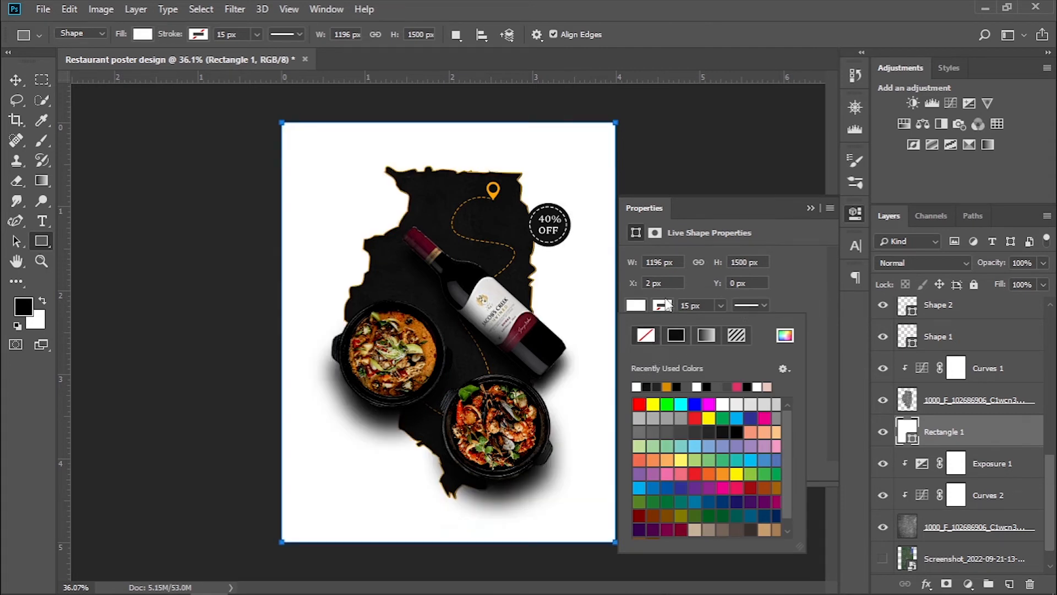
pyautogui.click(646, 334)
pyautogui.click(744, 290)
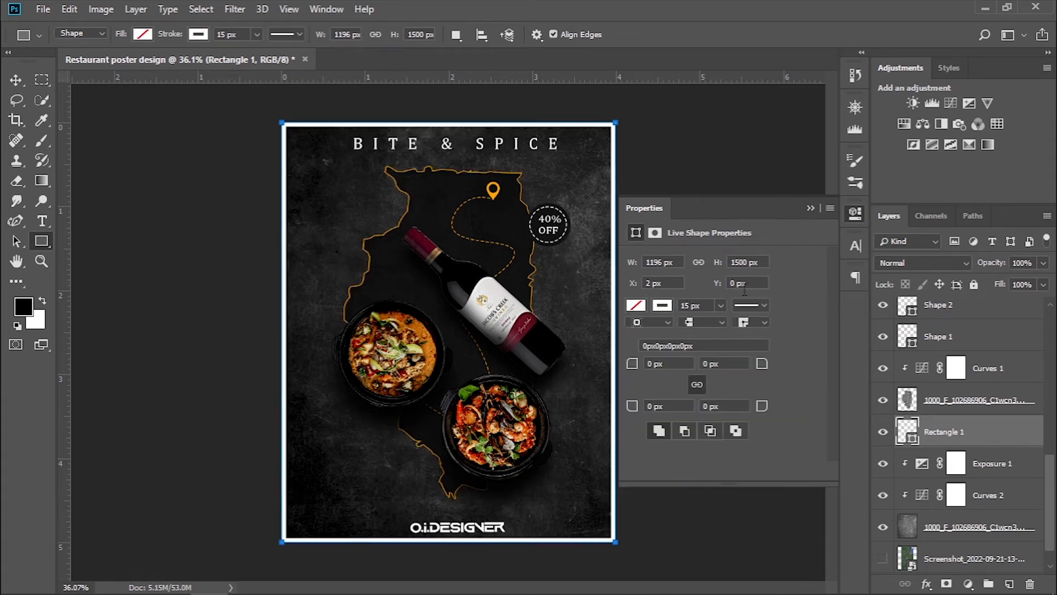
pyautogui.press('Return')
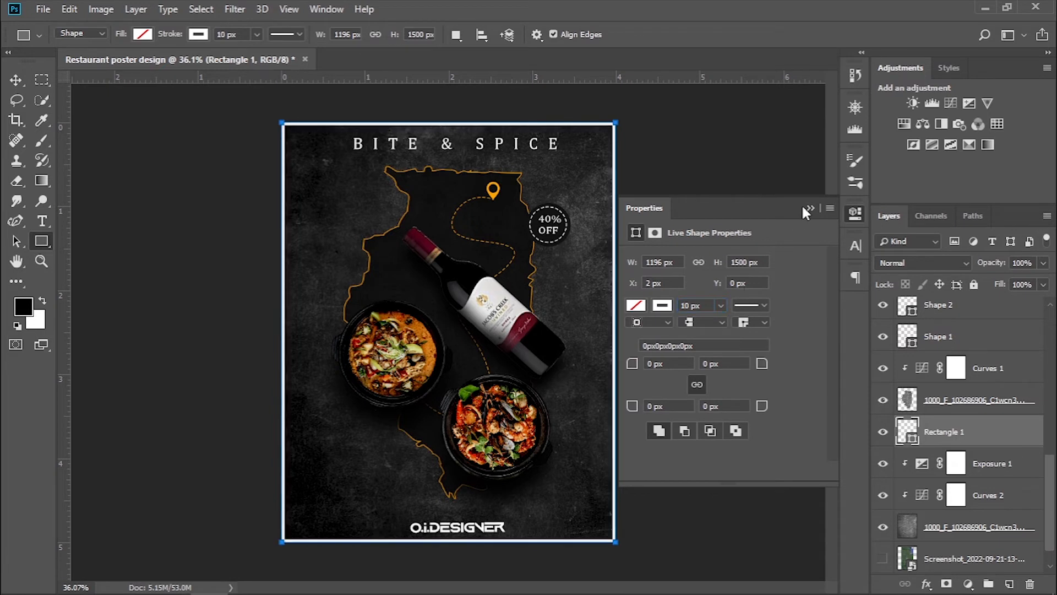
pyautogui.click(811, 208)
pyautogui.press('v')
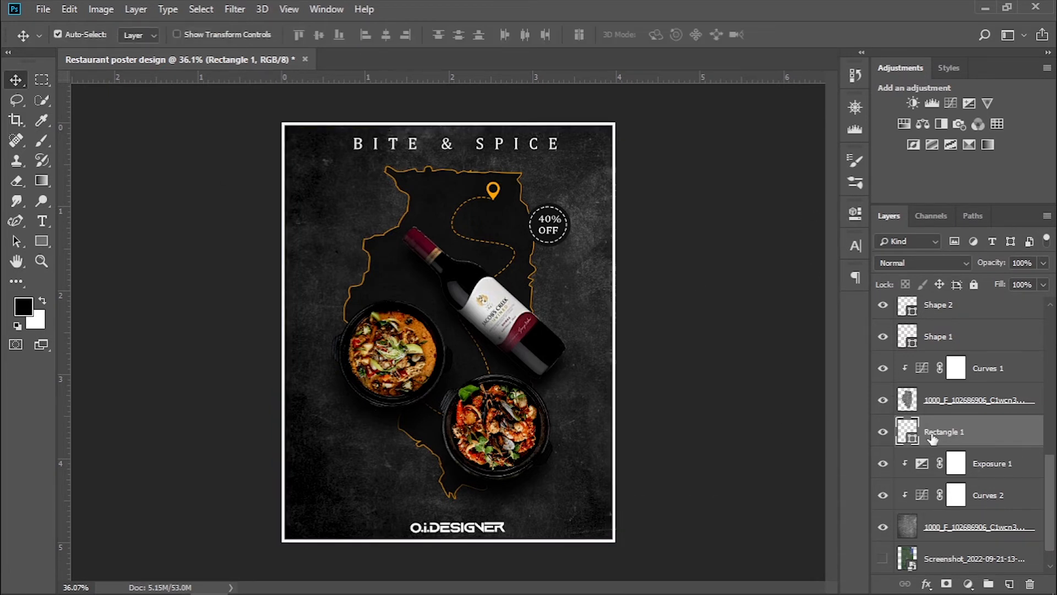
pyautogui.scroll(6, 932, 436)
pyautogui.click(982, 319)
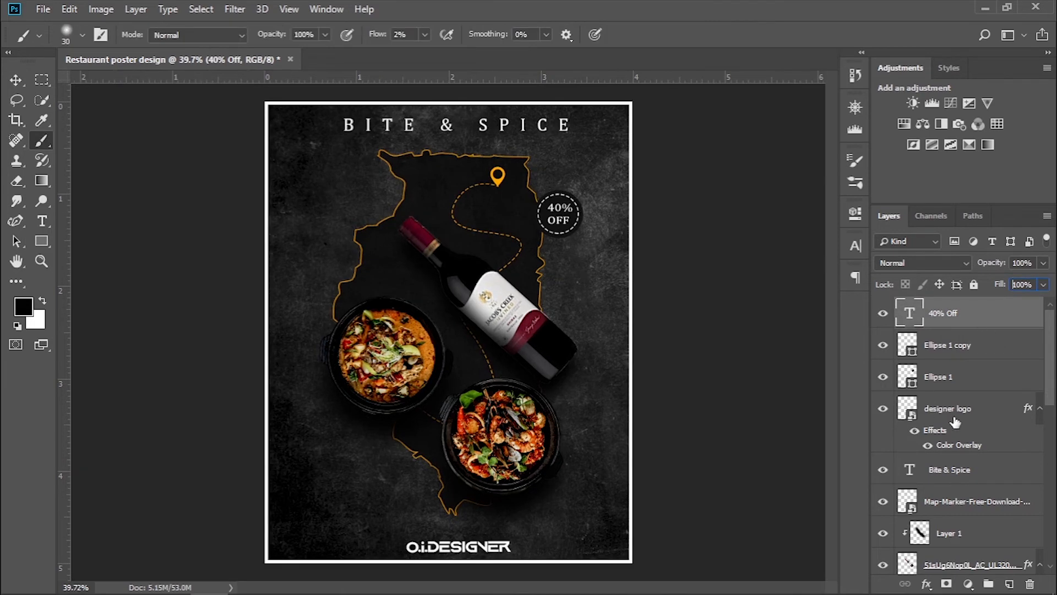
pyautogui.scroll(-4, 955, 422)
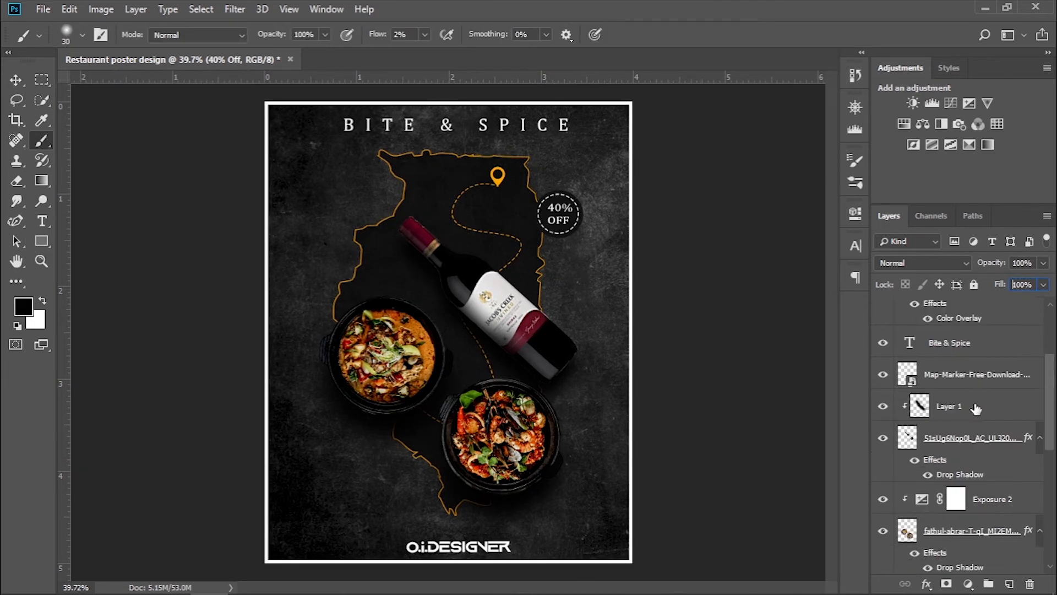
pyautogui.click(969, 406)
pyautogui.click(1044, 285)
pyautogui.scroll(4, 969, 386)
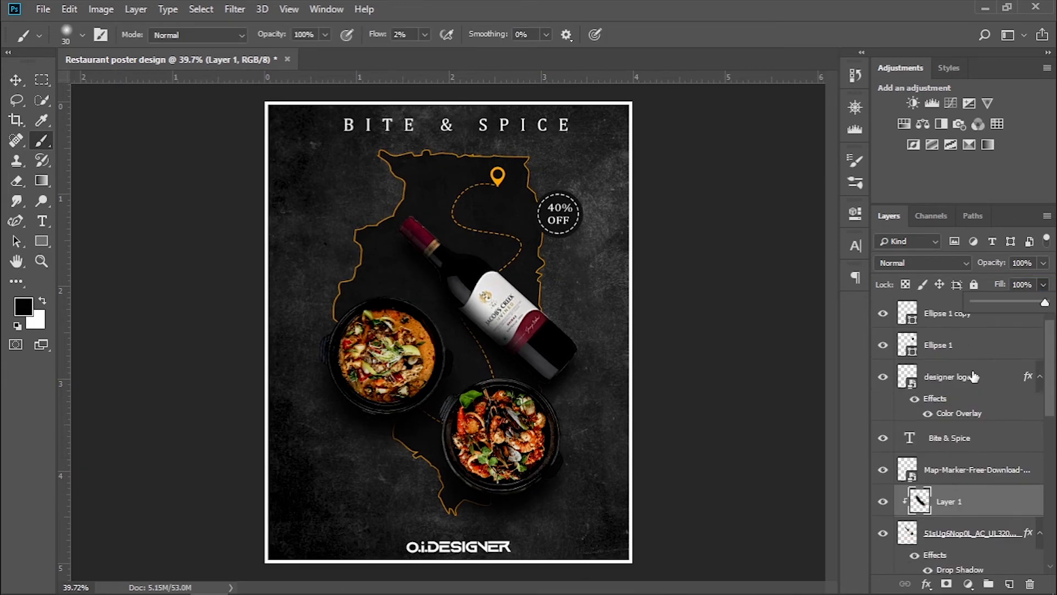
# - Add a Photo Filter adjustment above the 40% Off text layer, using Warming Filter (85) at 36% density
pyautogui.click(969, 321)
pyautogui.click(967, 583)
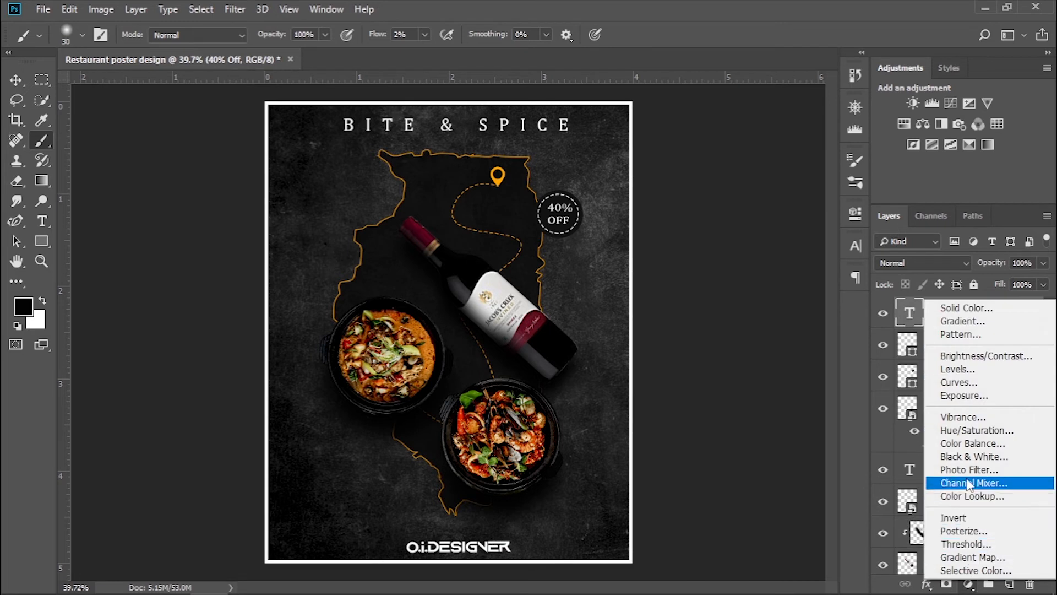
pyautogui.click(957, 484)
pyautogui.click(786, 230)
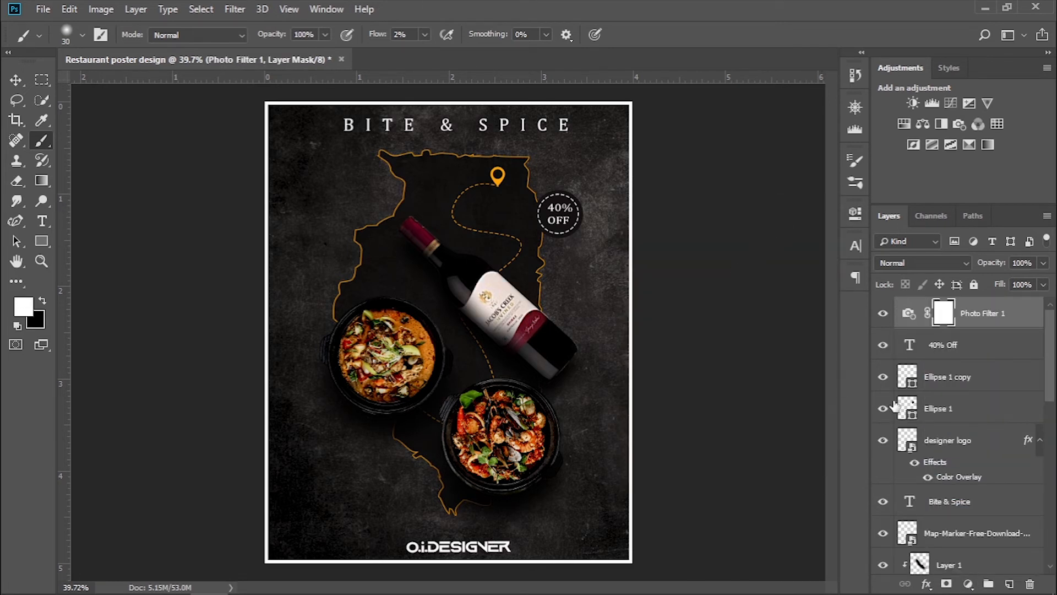
pyautogui.doubleClick(908, 313)
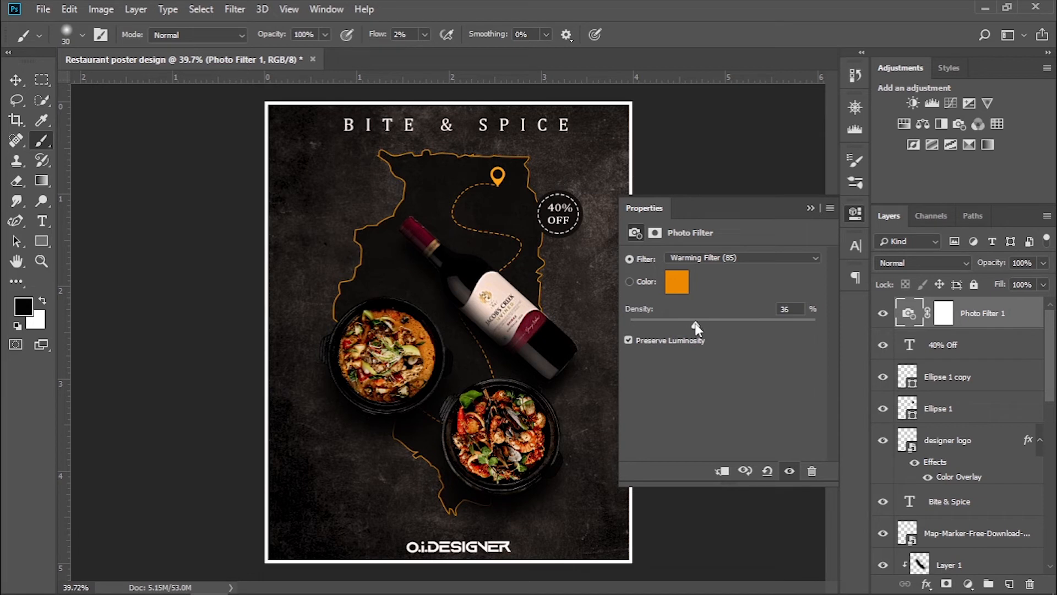
pyautogui.click(810, 210)
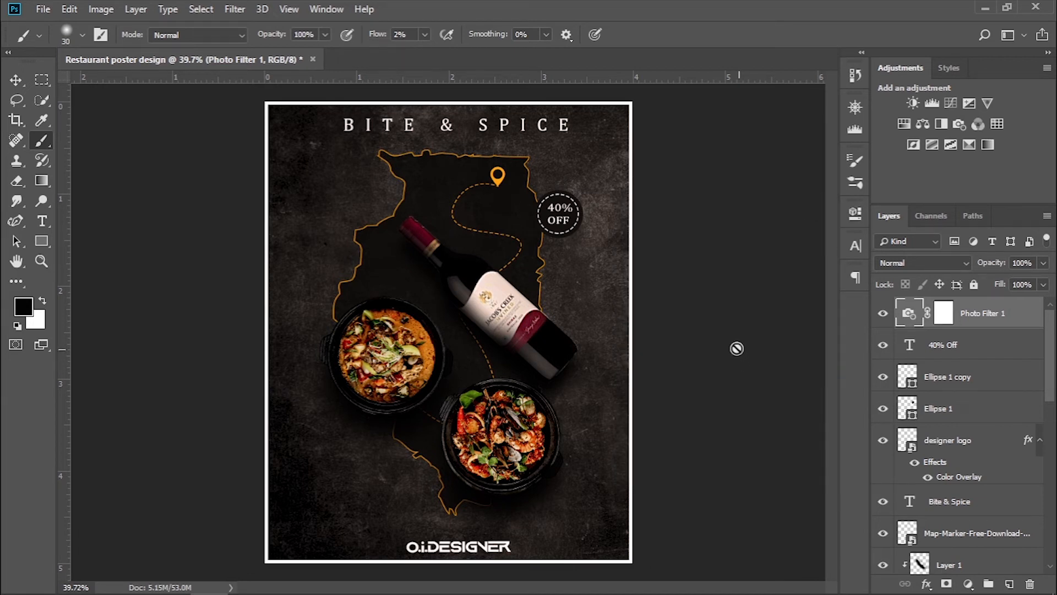
# - Erase the light fringe along the upper edge of the wine bottle's red cap with a 9 px eraser on the bottle layer
pyautogui.scroll(-4, 972, 379)
pyautogui.click(972, 374)
pyautogui.scroll(6, 427, 175)
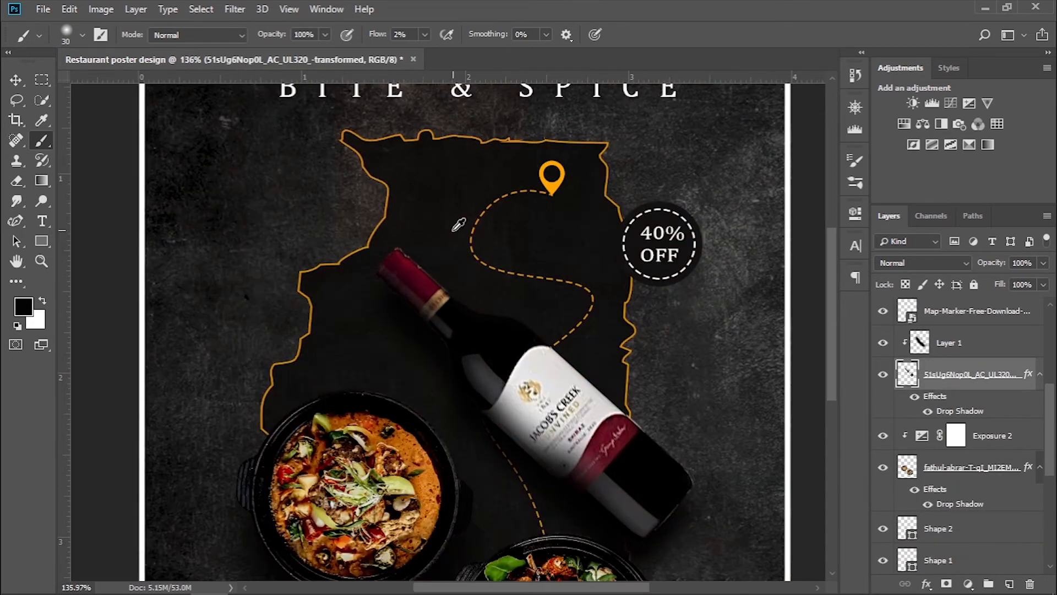
pyautogui.scroll(4, 459, 224)
pyautogui.press('e')
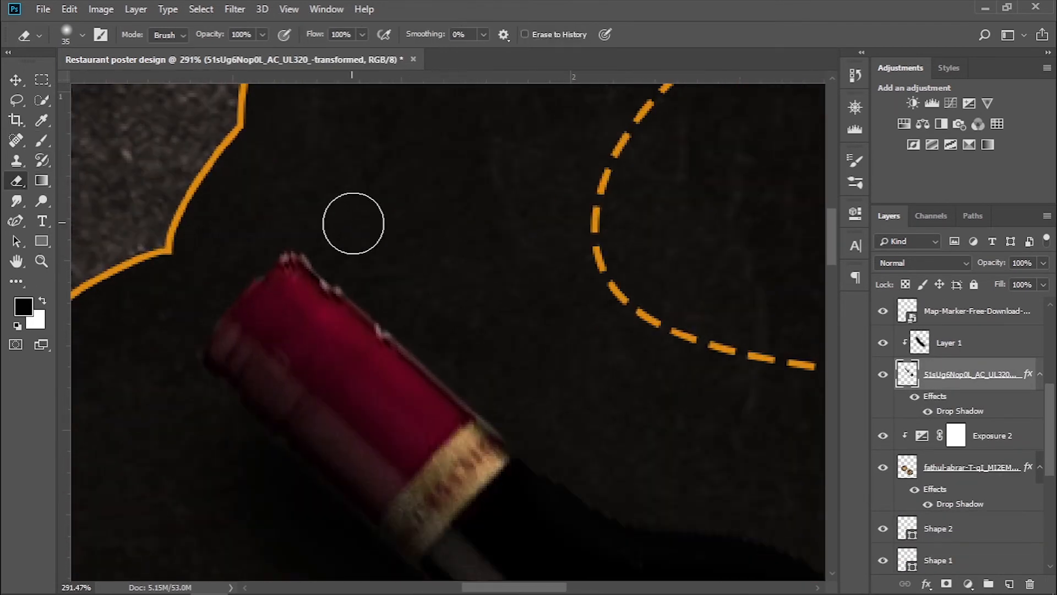
pyautogui.press('[')
pyautogui.press('[')
pyautogui.press('[')
pyautogui.press('[')
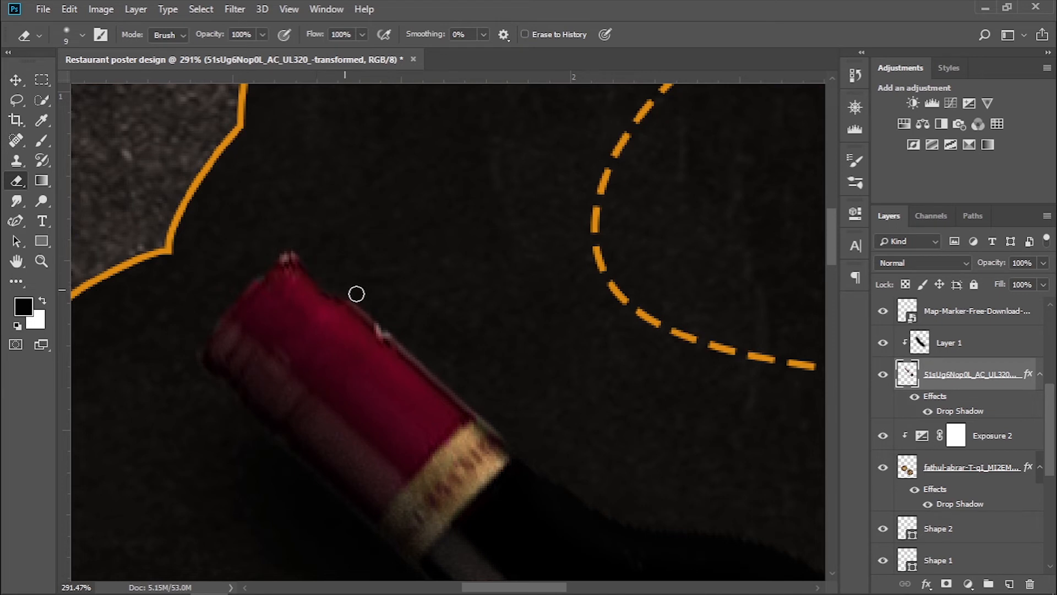
pyautogui.moveTo(393, 331); pyautogui.dragTo(498, 435)
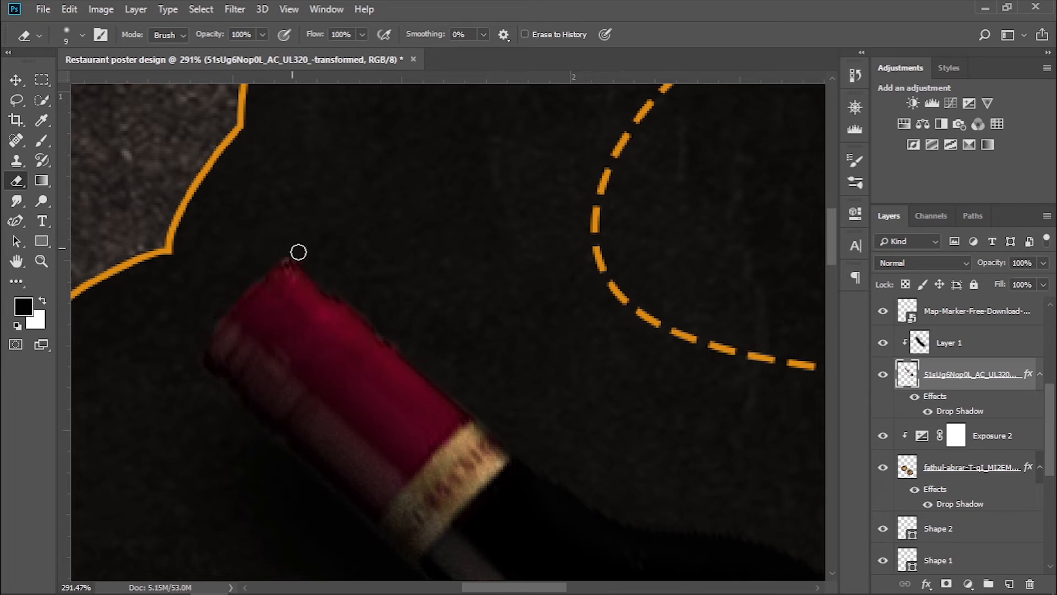
pyautogui.scroll(2, 497, 274)
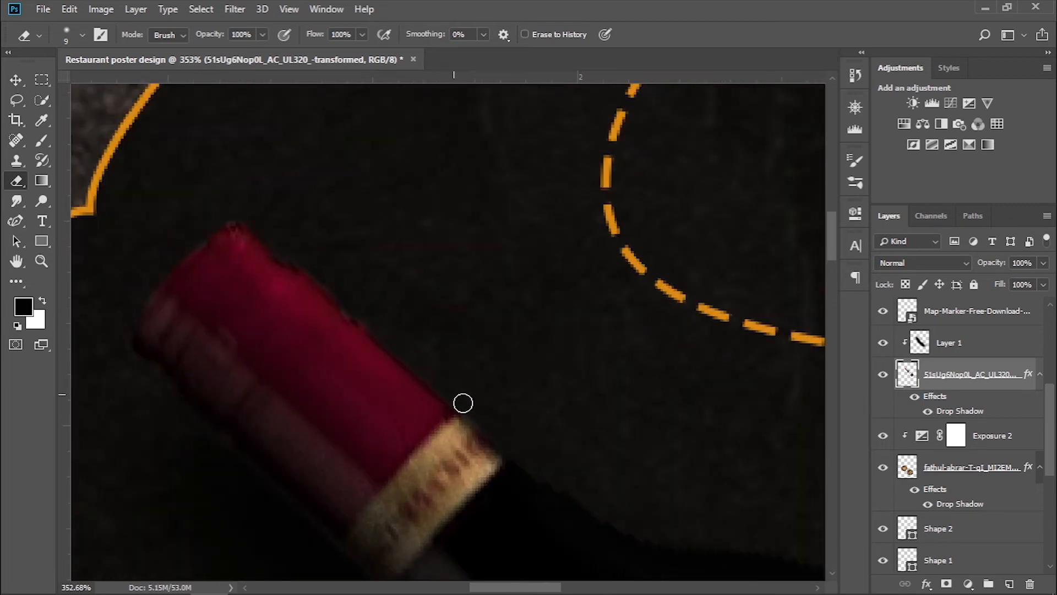
pyautogui.scroll(-10, 523, 286)
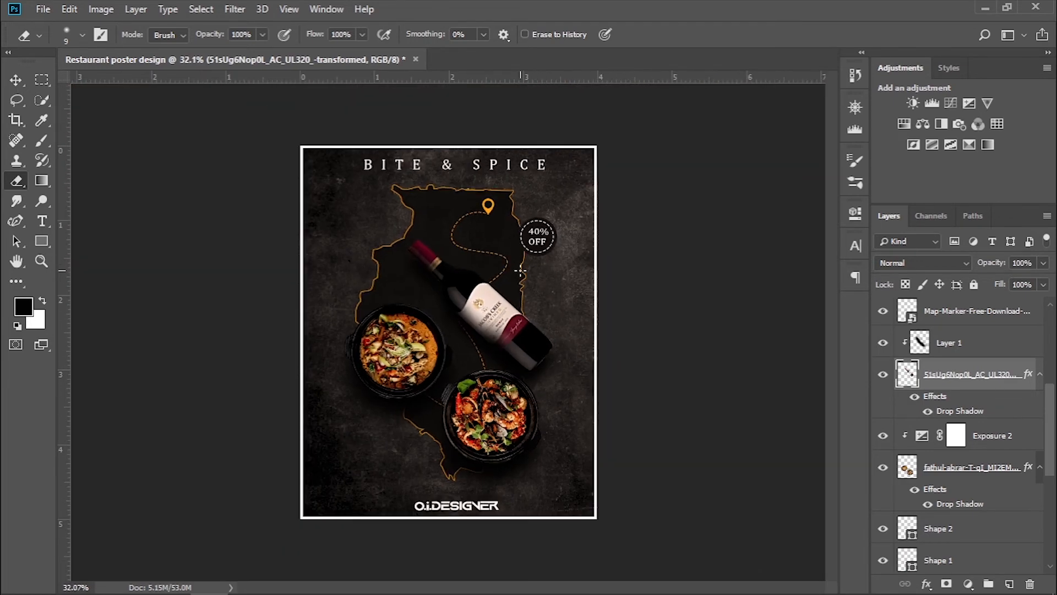
pyautogui.click(977, 322)
pyautogui.scroll(4, 978, 322)
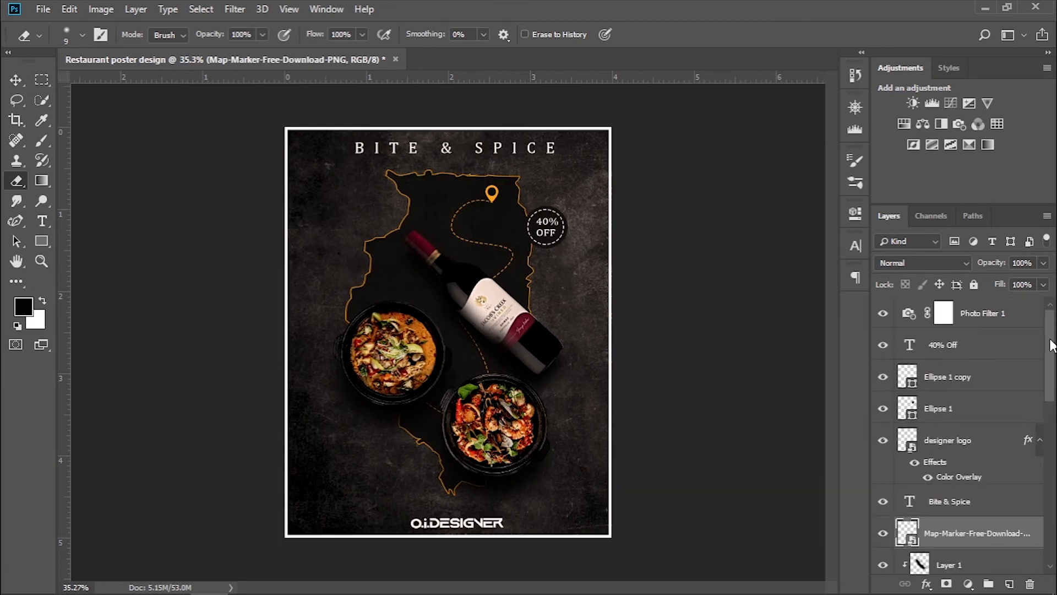
pyautogui.click(981, 322)
pyautogui.press('t')
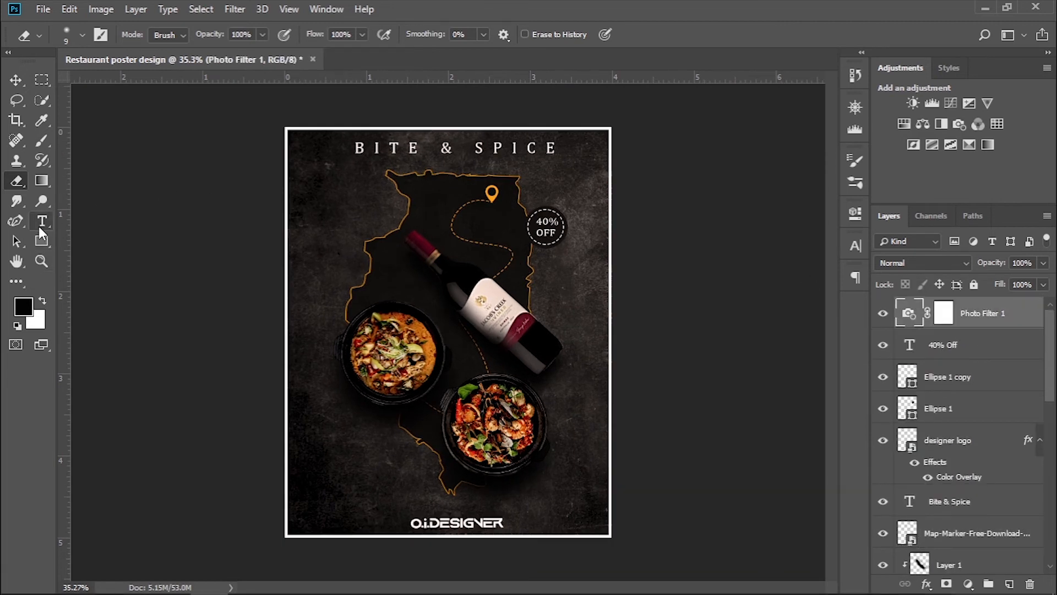
# - Create a new empty layer directly above Shape 2, beneath the food bowls layer
pyautogui.scroll(-4, 960, 460)
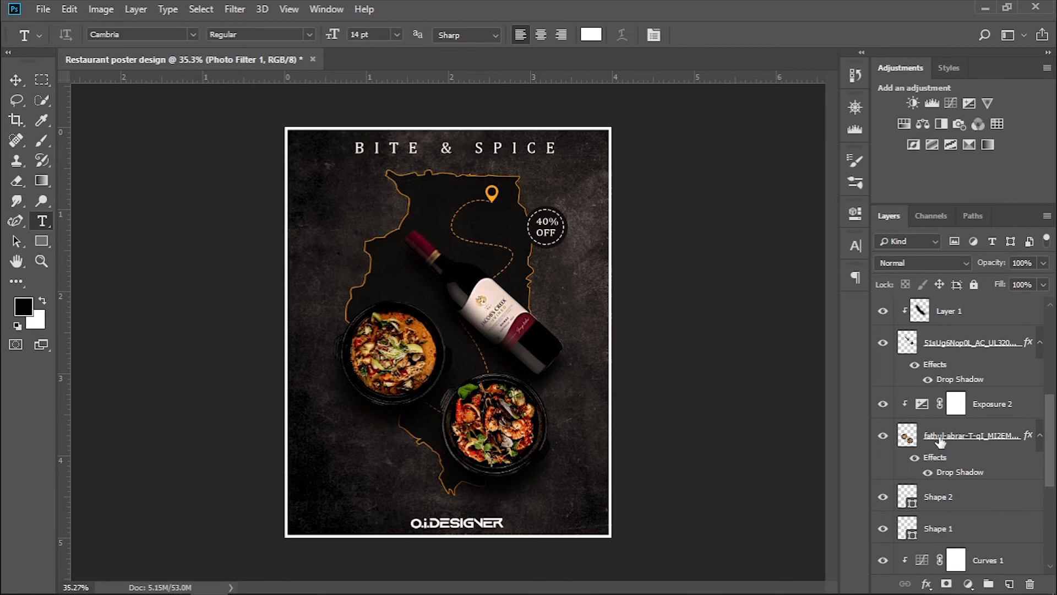
pyautogui.scroll(-2, 936, 443)
pyautogui.click(936, 435)
pyautogui.hotkey('ctrl', 'shift', 'alt', 'n')
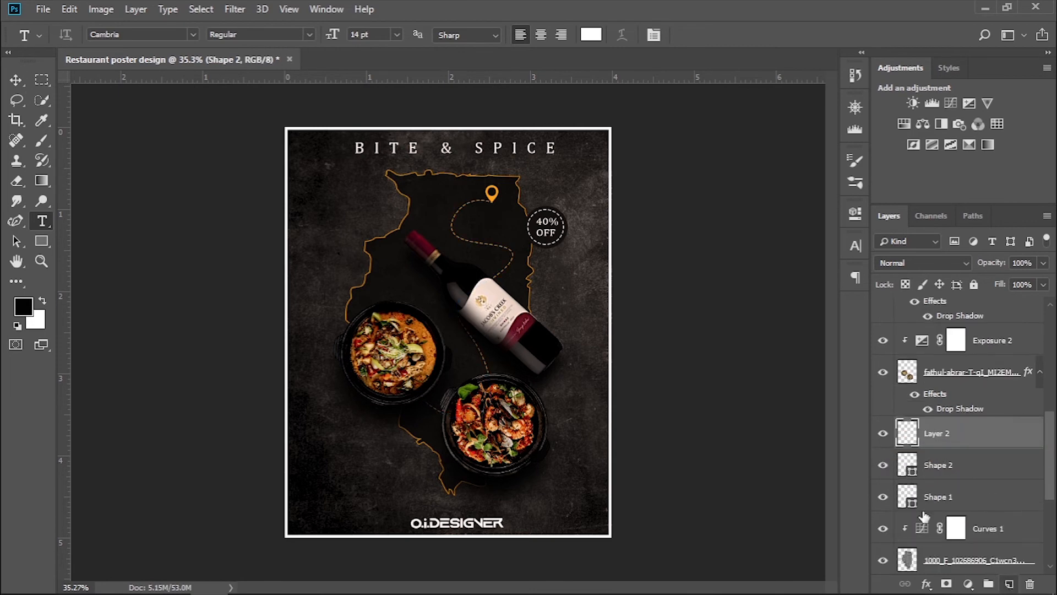
# - Draw a thin white rectangle about 146 x 5 px at the lower-right rim of the lower food bowl
pyautogui.hotkey('ctrl', '0')
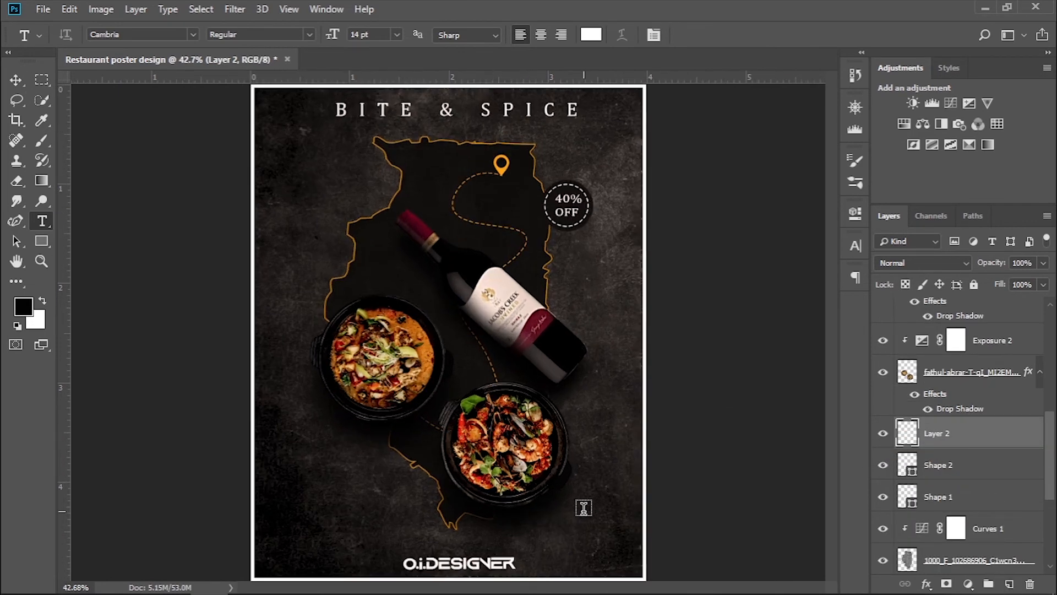
pyautogui.rightClick(44, 242)
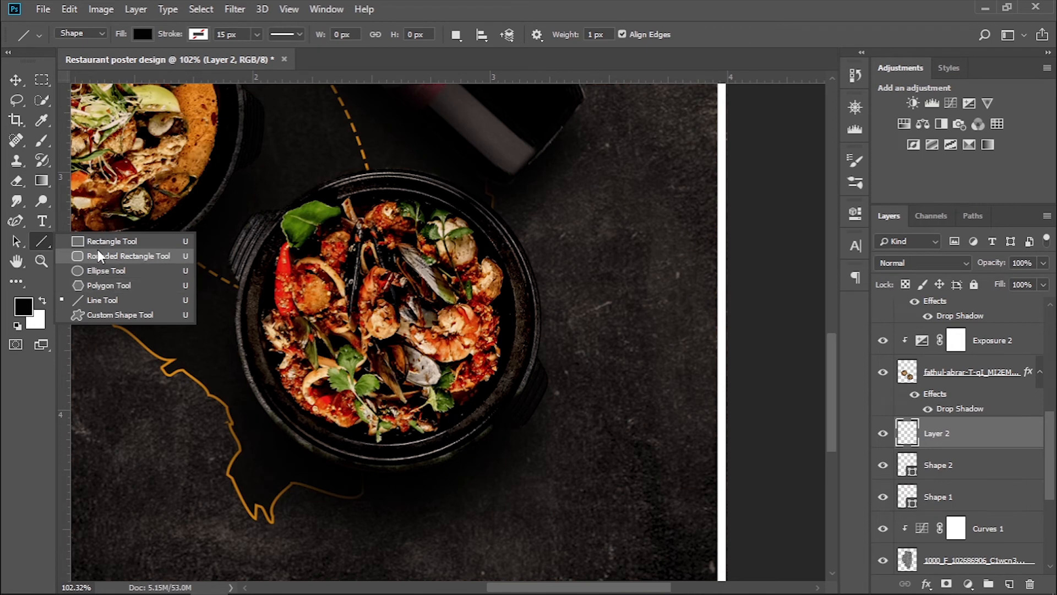
pyautogui.click(124, 243)
pyautogui.moveTo(481, 396); pyautogui.dragTo(595, 400)
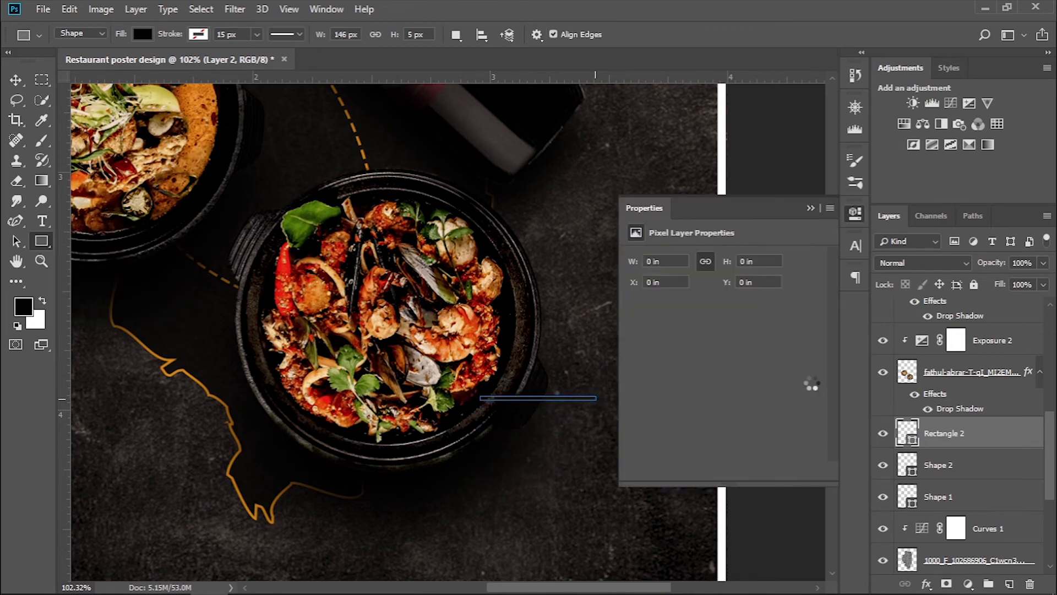
pyautogui.click(637, 306)
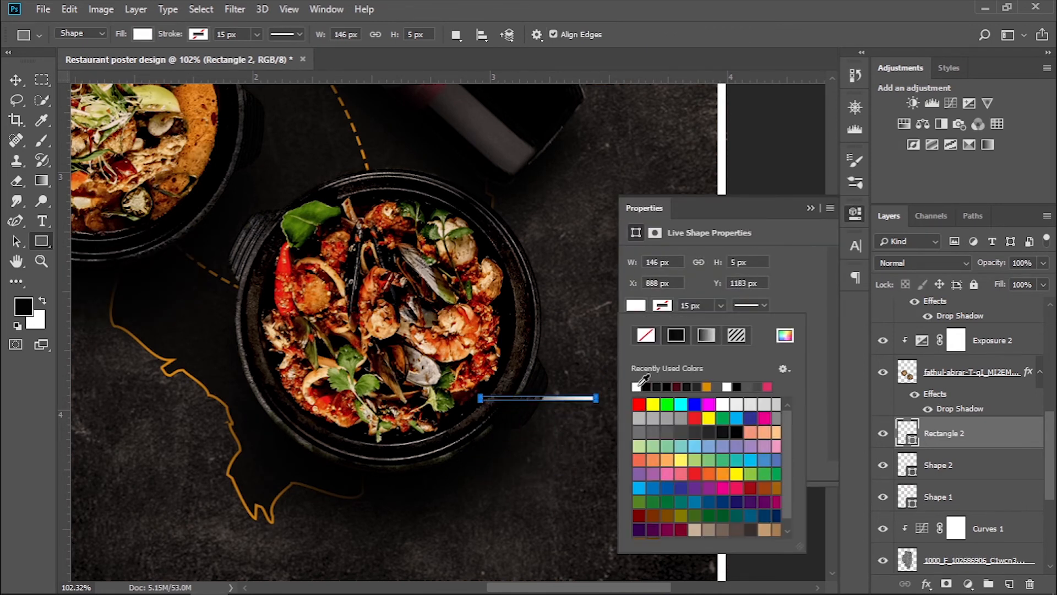
pyautogui.click(808, 208)
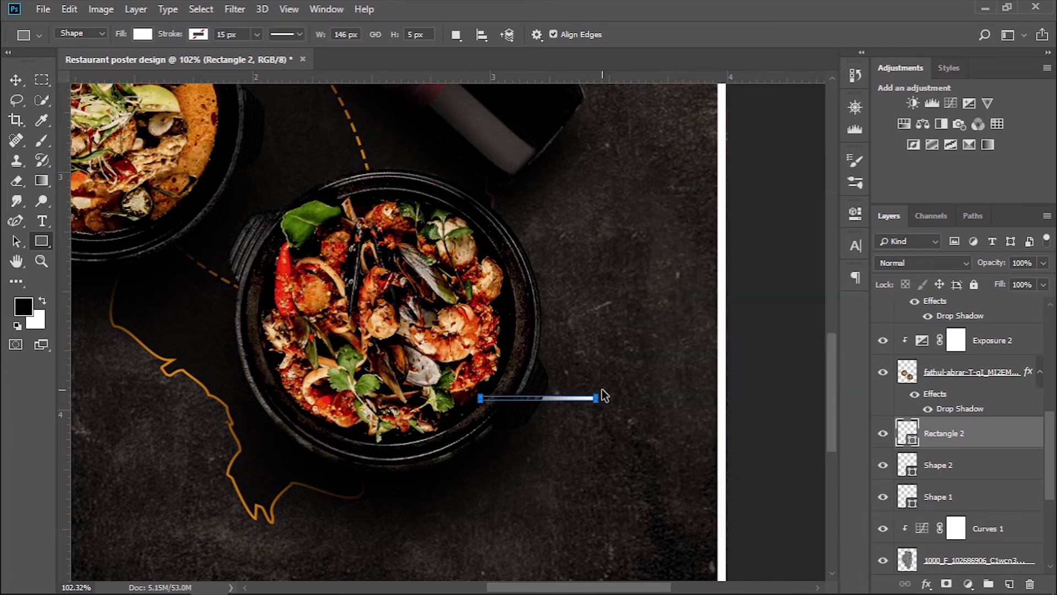
# - Rotate the thin white line about 52° and move it down-left so it extends diagonally from beneath the lower bowl
pyautogui.hotkey('ctrl', 't')
pyautogui.moveTo(605, 385); pyautogui.dragTo(620, 470)
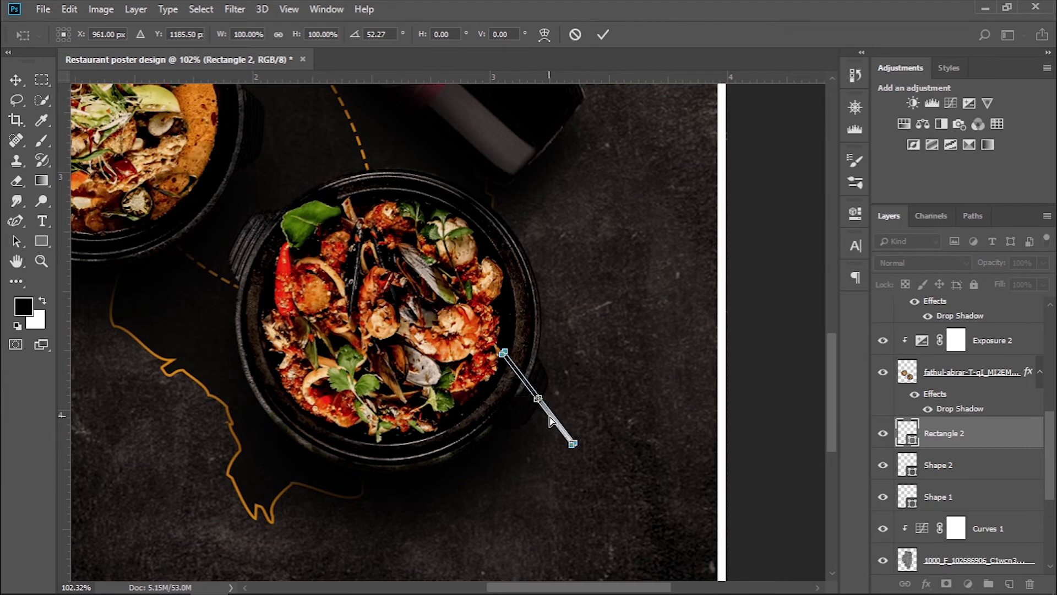
pyautogui.moveTo(549, 421); pyautogui.dragTo(516, 460)
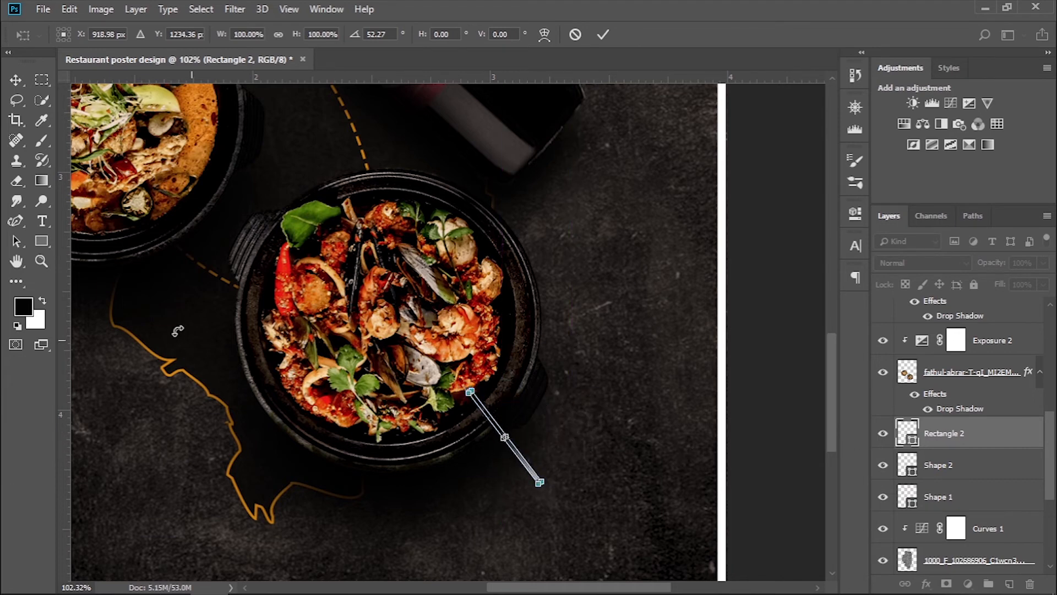
pyautogui.press('u')
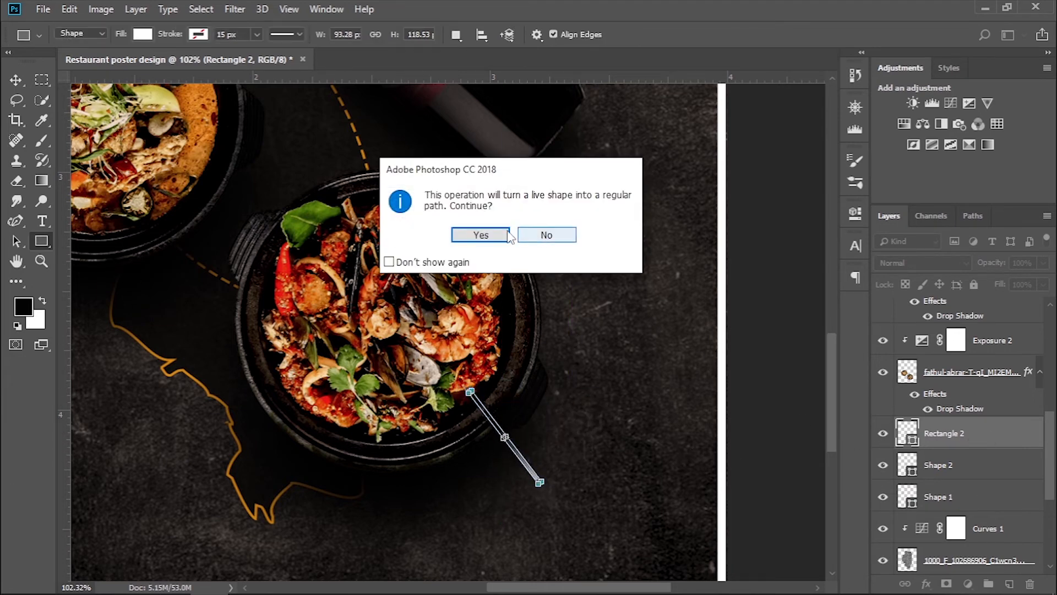
pyautogui.click(482, 235)
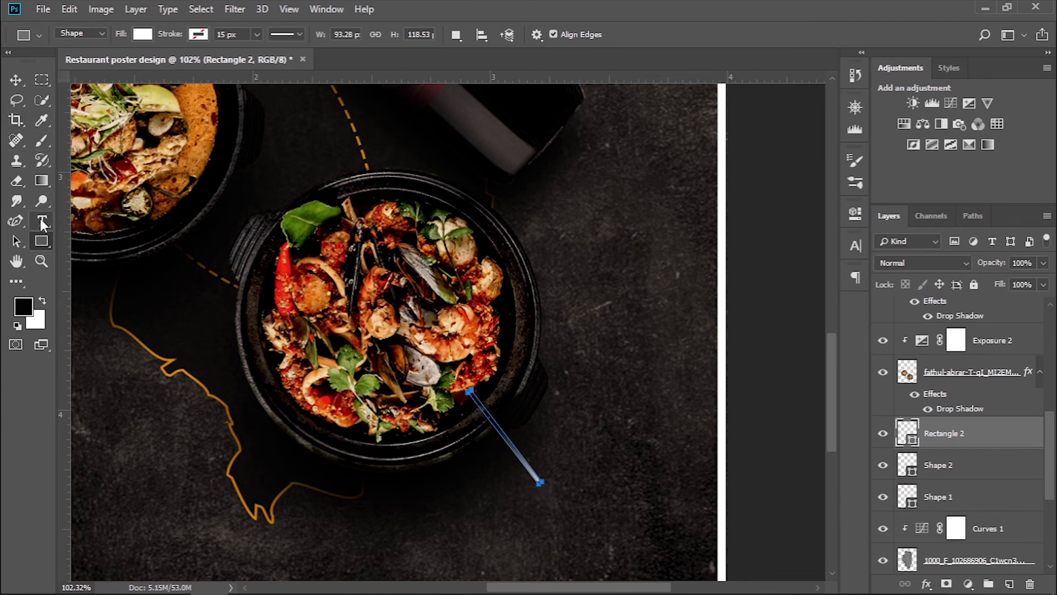
# - Draw a white circle about 15 x 16 px on a new layer at the line's outer end, and select the line's layer
pyautogui.rightClick(41, 240)
pyautogui.click(104, 265)
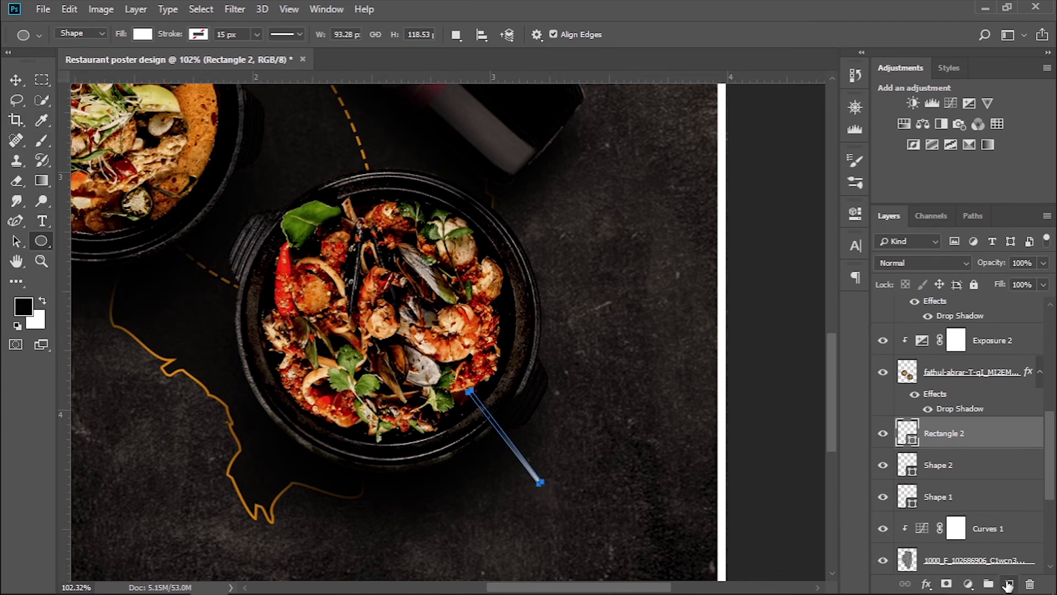
pyautogui.click(1009, 584)
pyautogui.scroll(2, 540, 482)
pyautogui.moveTo(538, 480); pyautogui.dragTo(551, 491)
pyautogui.click(636, 330)
pyautogui.click(636, 411)
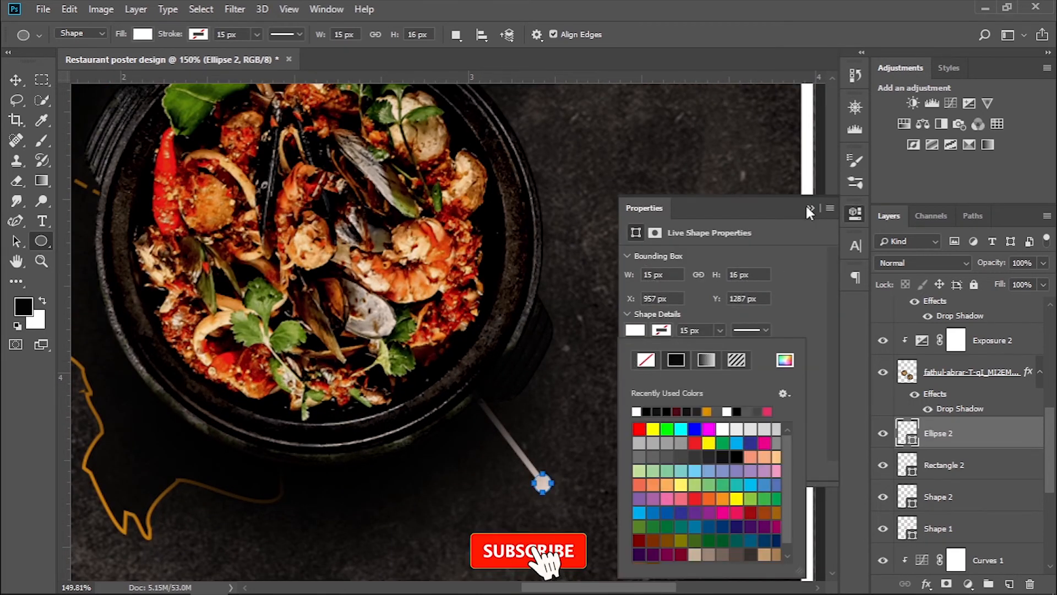
pyautogui.click(810, 210)
pyautogui.click(986, 464)
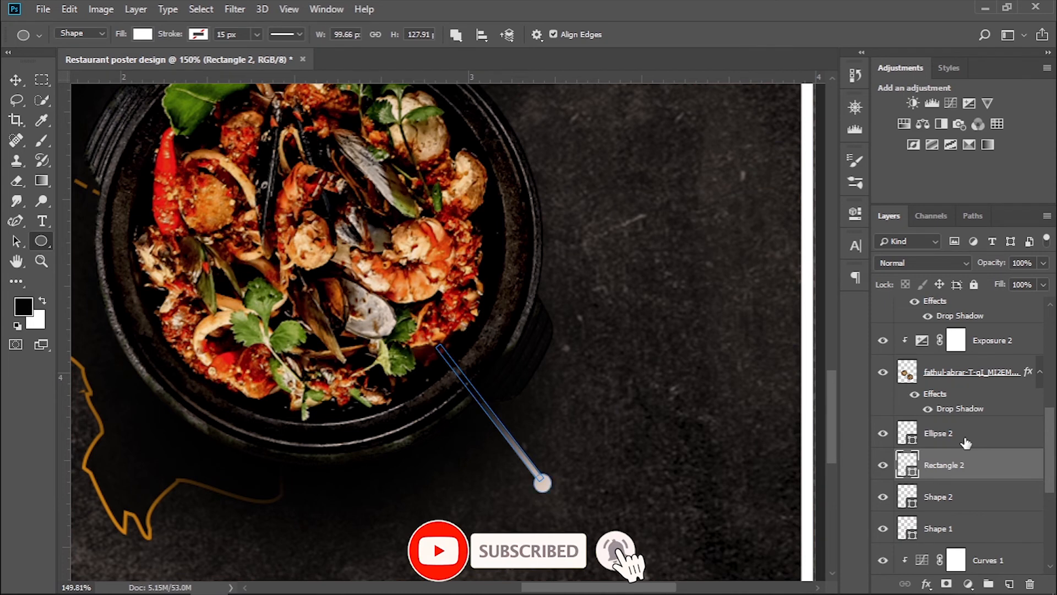
# - Merge the white circle and thin line shapes into one callout layer, and add a new empty layer above it
pyautogui.keyDown('ctrl'); pyautogui.click(966, 442); pyautogui.keyUp('ctrl')
pyautogui.rightClick(966, 442)
pyautogui.click(813, 404)
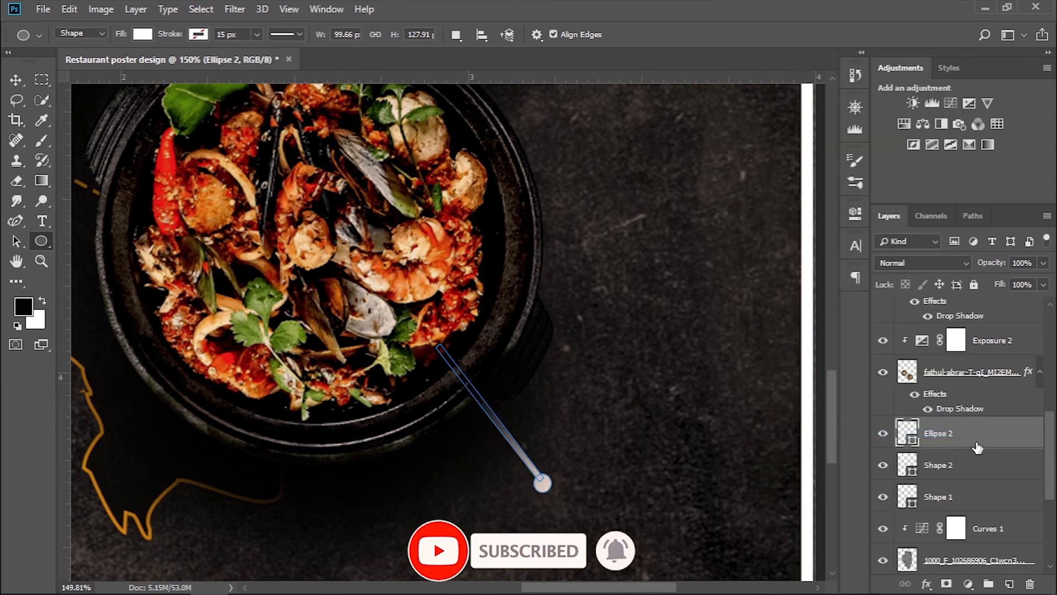
pyautogui.click(1009, 583)
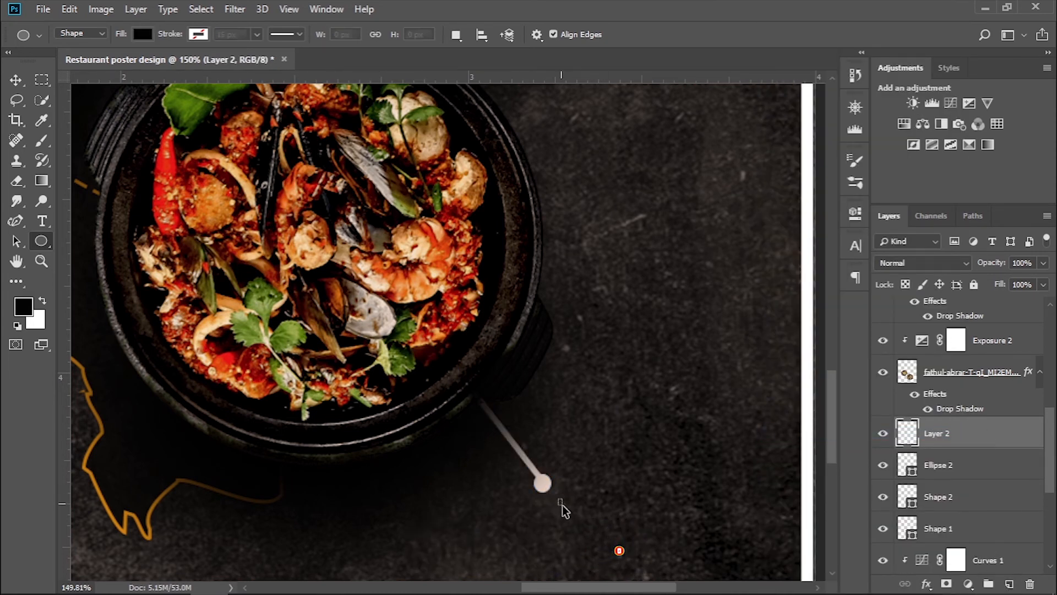
# - Move the merged callout slightly down at the lower bowl's rim, and reselect the empty Layer 2
pyautogui.click(16, 79)
pyautogui.moveTo(542, 484); pyautogui.dragTo(552, 506)
pyautogui.scroll(-8, 566, 487)
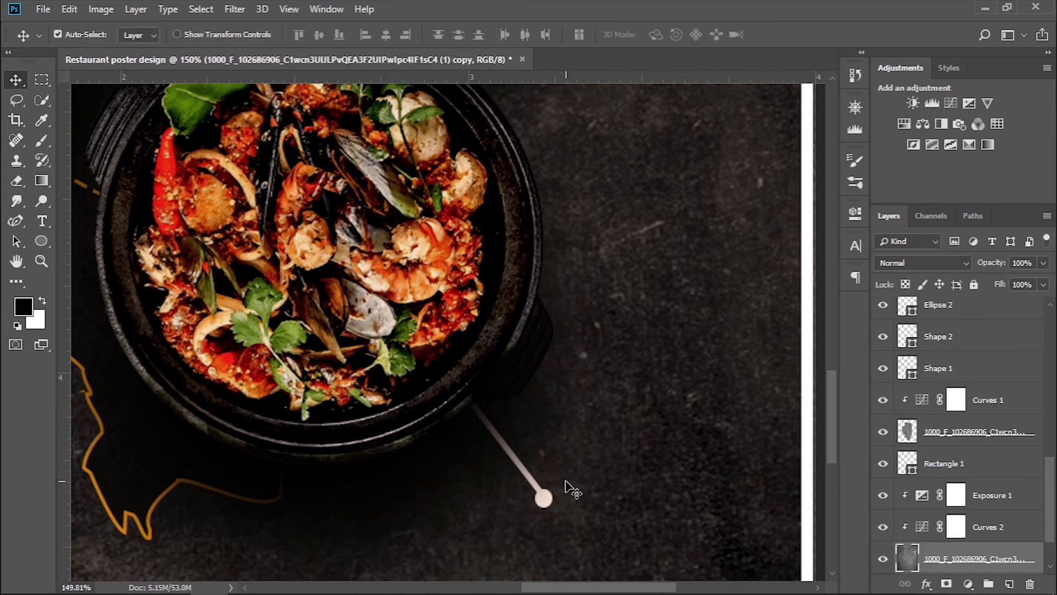
pyautogui.scroll(1, 583, 511)
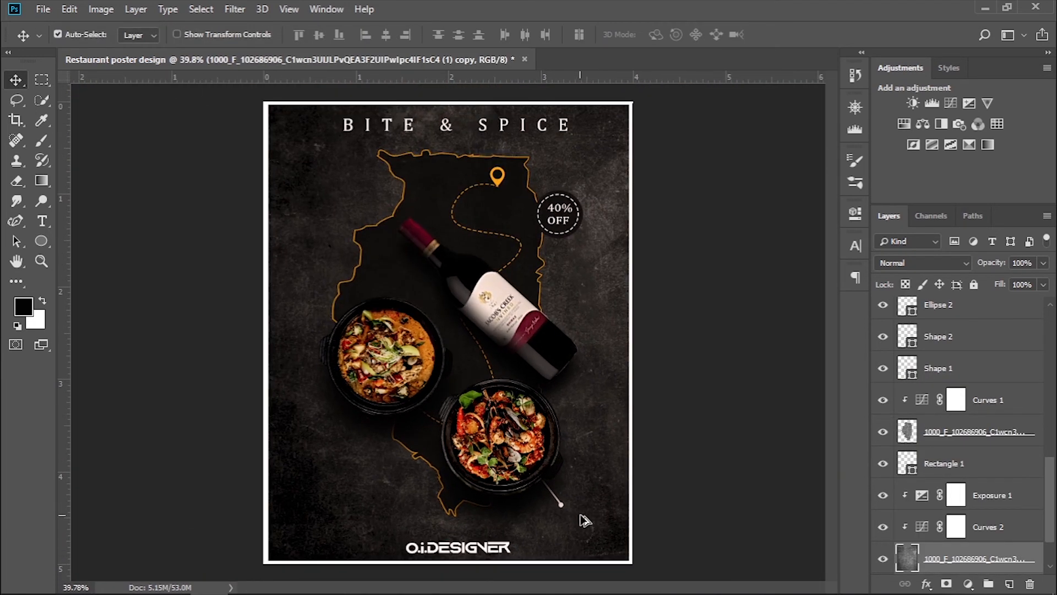
pyautogui.scroll(3, 956, 461)
pyautogui.click(947, 434)
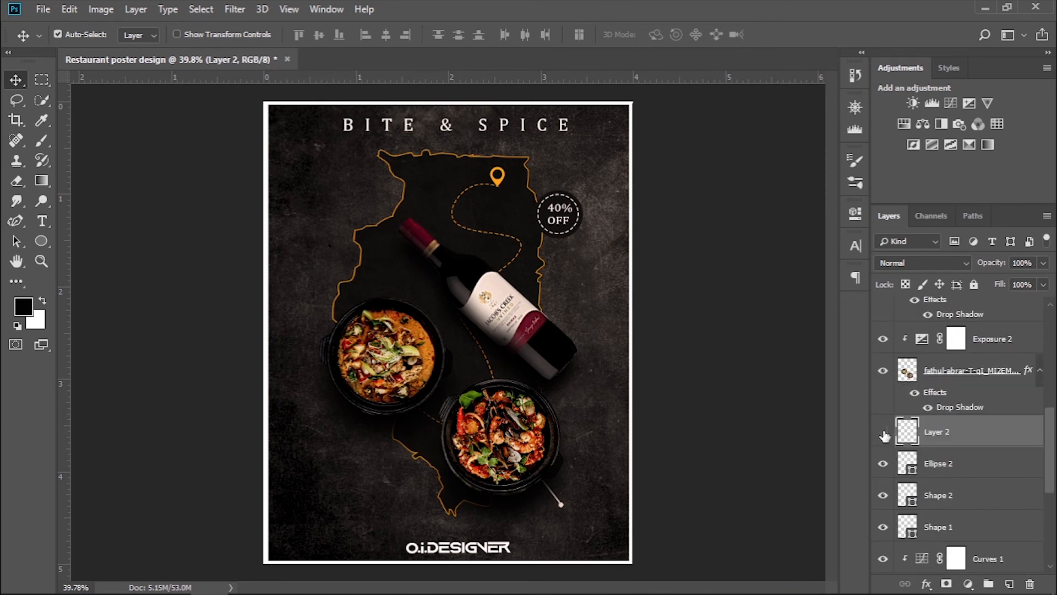
pyautogui.scroll(-2, 898, 468)
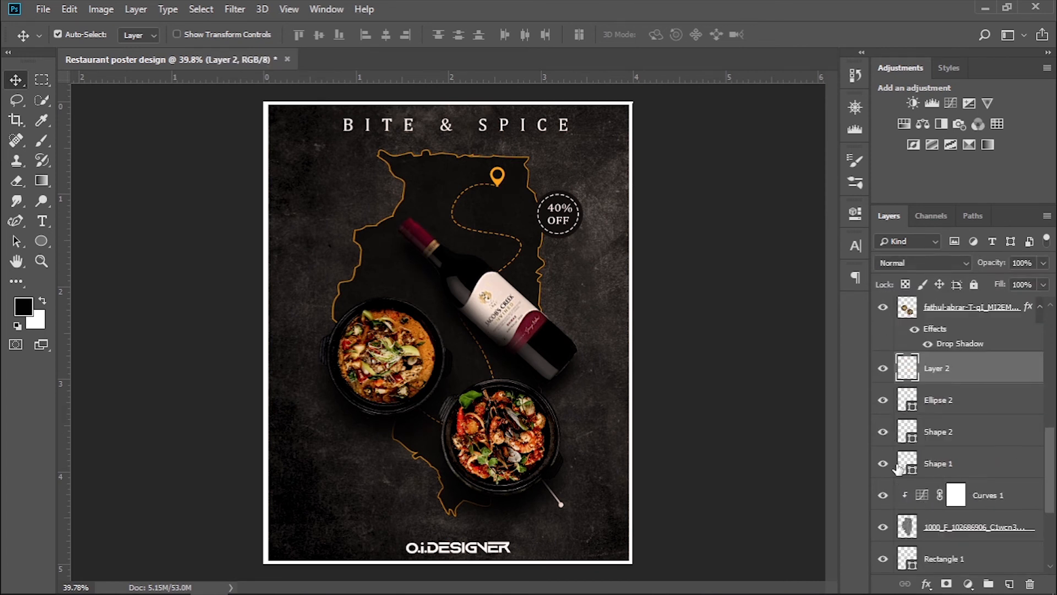
# - Duplicate the merged callout layer and move the copy to the upper-left side of the upper food bowl
pyautogui.click(967, 397)
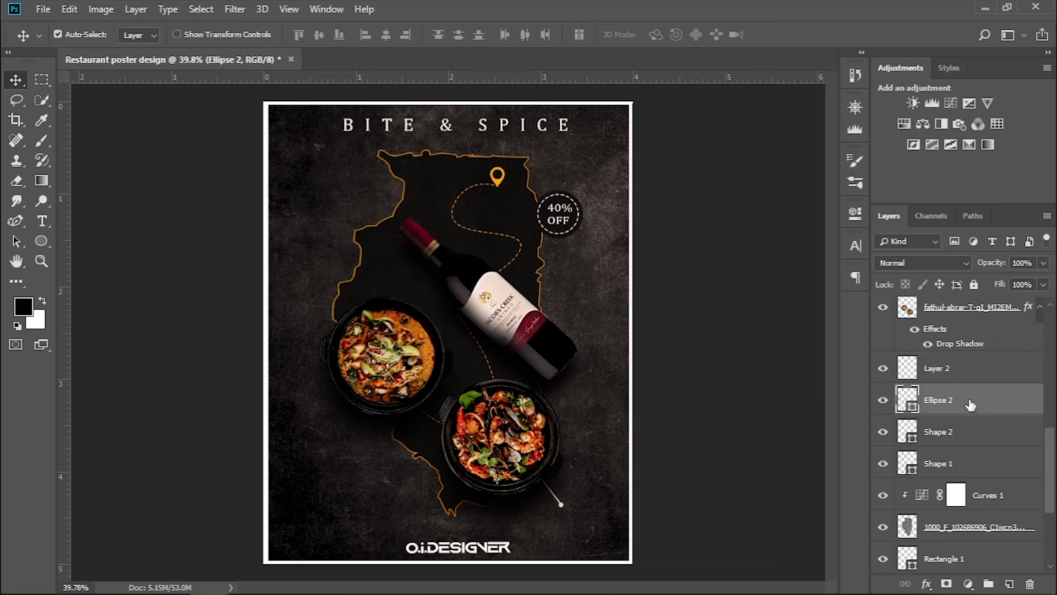
pyautogui.hotkey('ctrl', 'j')
pyautogui.moveTo(560, 506); pyautogui.dragTo(238, 418)
# - Rotate the callout copy about 176° and position it so its line meets the upper bowl's upper-left rim
pyautogui.hotkey('ctrl', 't')
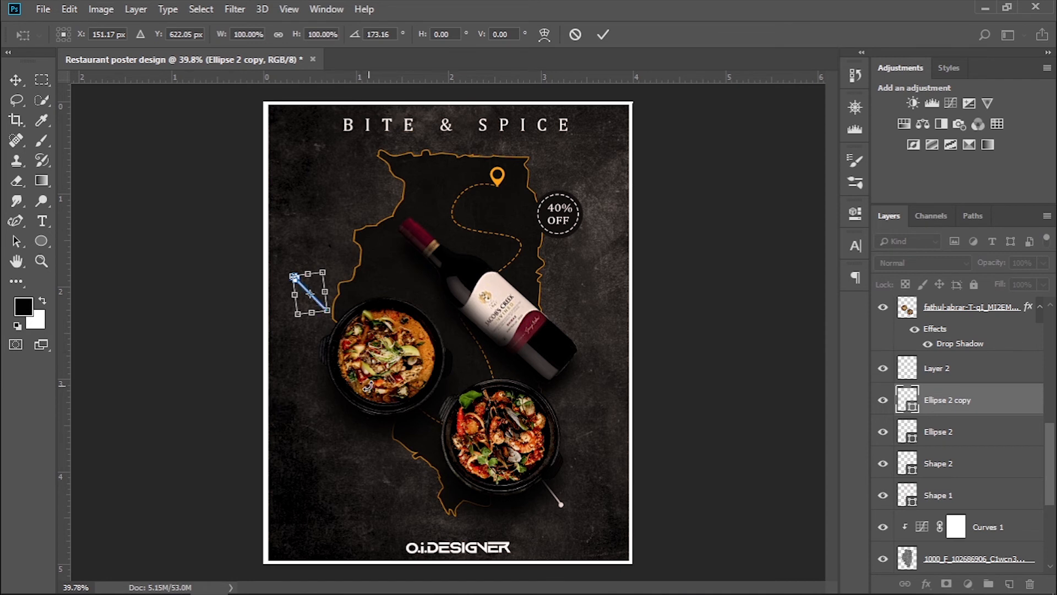
pyautogui.moveTo(368, 387); pyautogui.dragTo(329, 262)
pyautogui.moveTo(318, 304); pyautogui.dragTo(349, 300)
pyautogui.moveTo(343, 349); pyautogui.dragTo(404, 267)
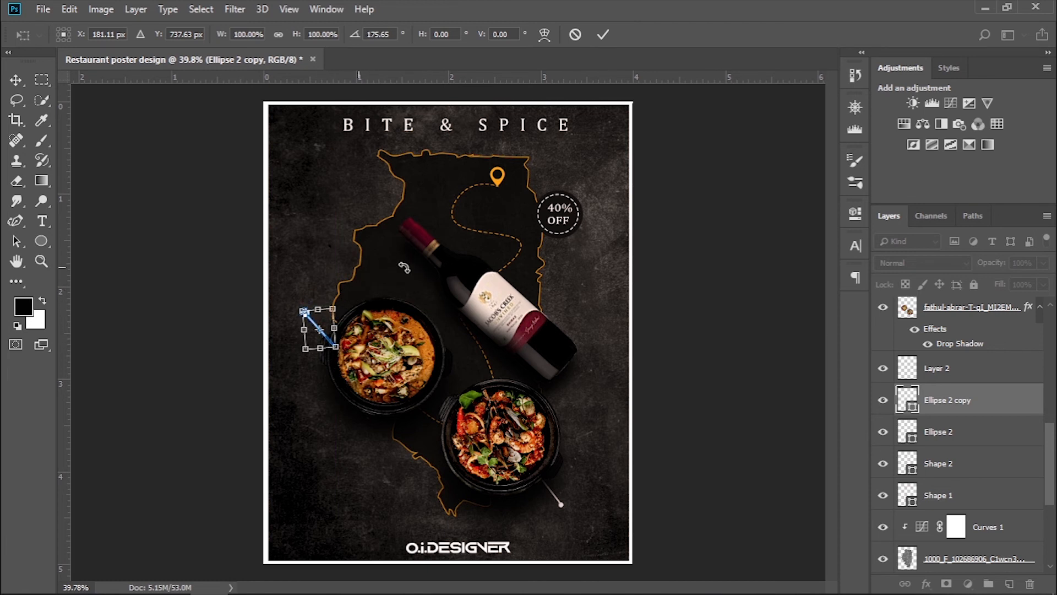
pyautogui.click(16, 80)
pyautogui.press('Return')
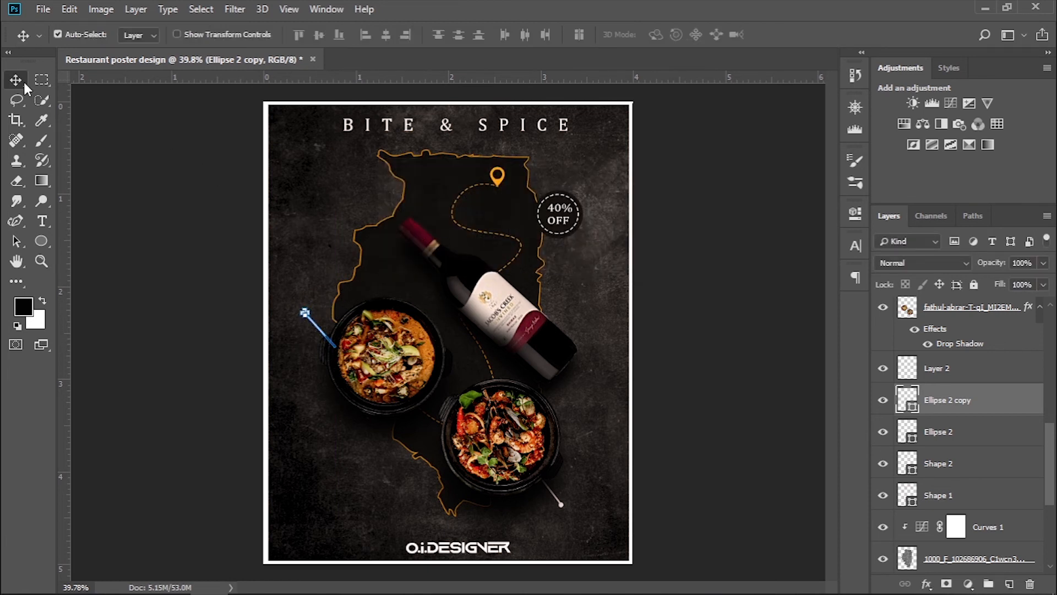
# - Add the white Cambria text "GAMBAS AI AJILLO" on the empty Layer 2, just below the lower bowl's callout
pyautogui.click(939, 379)
pyautogui.scroll(3, 452, 442)
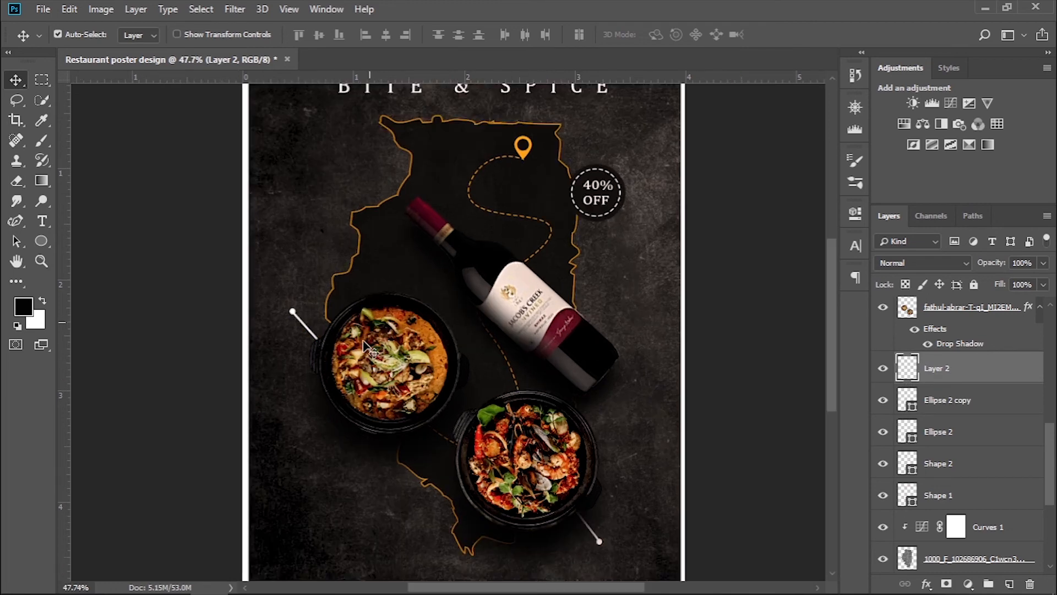
pyautogui.scroll(-2, 453, 442)
pyautogui.scroll(-1, 452, 442)
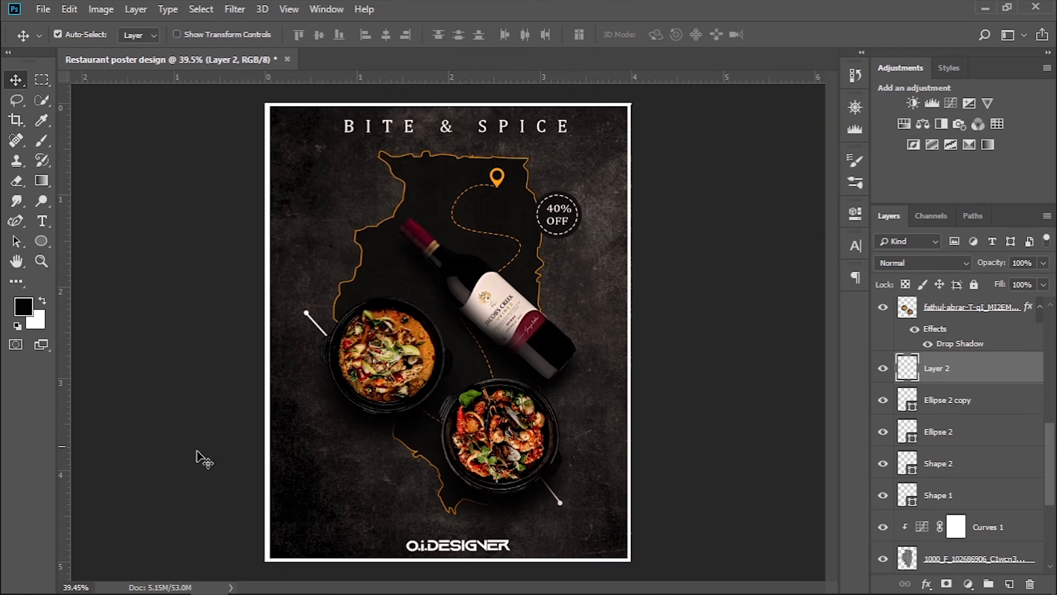
pyautogui.press('t')
pyautogui.click(543, 524)
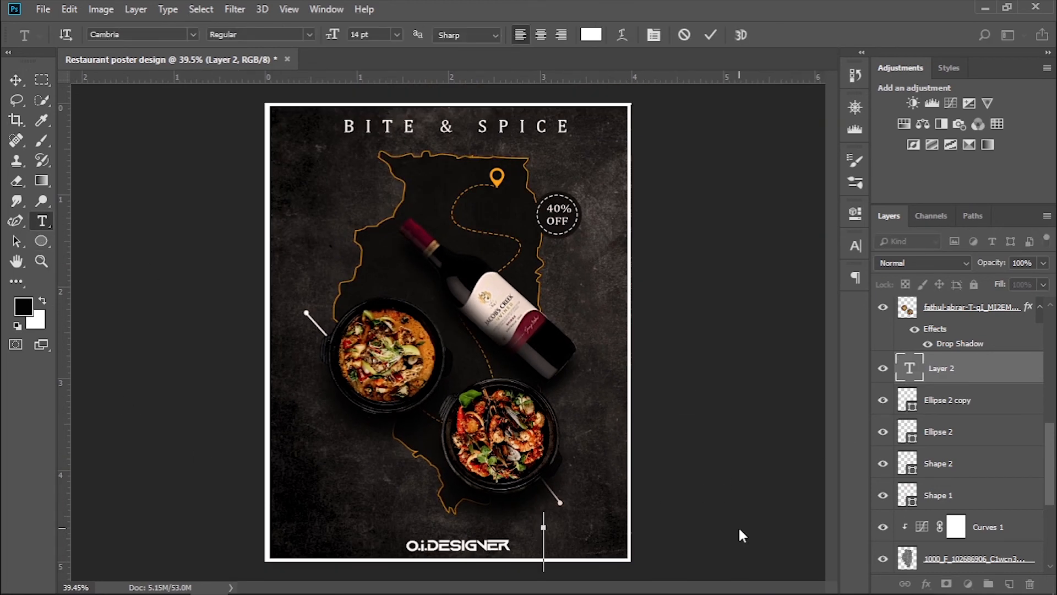
pyautogui.write('GAMBAS')
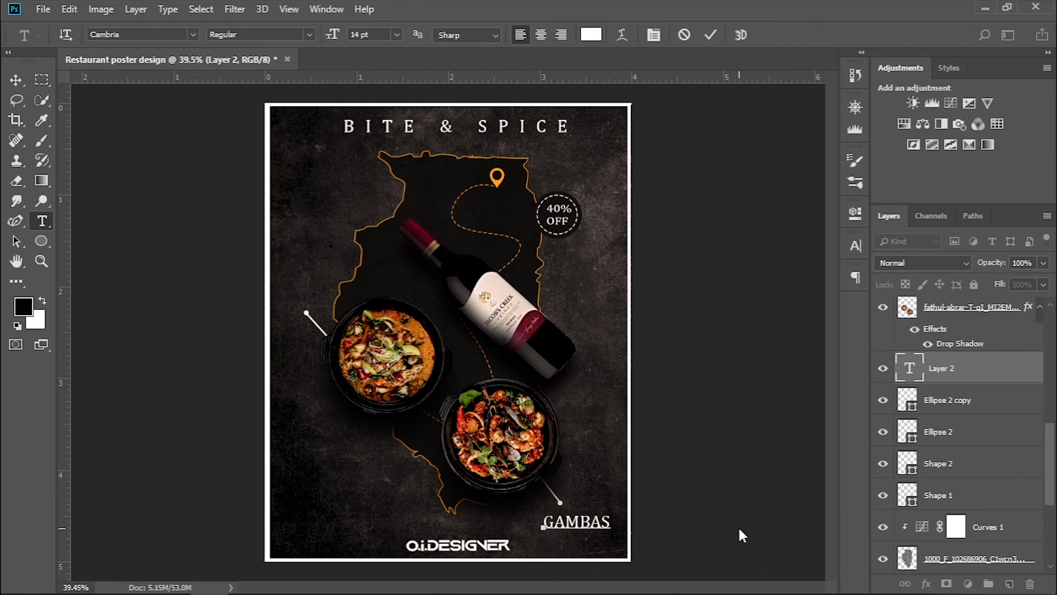
pyautogui.write(' AL')
pyautogui.write(' AJILLO')
# - Set the "GAMBAS AI AJILLO" label to 8 pt and move it up-left, near the lower callout's circle
pyautogui.tripleClick(663, 520)
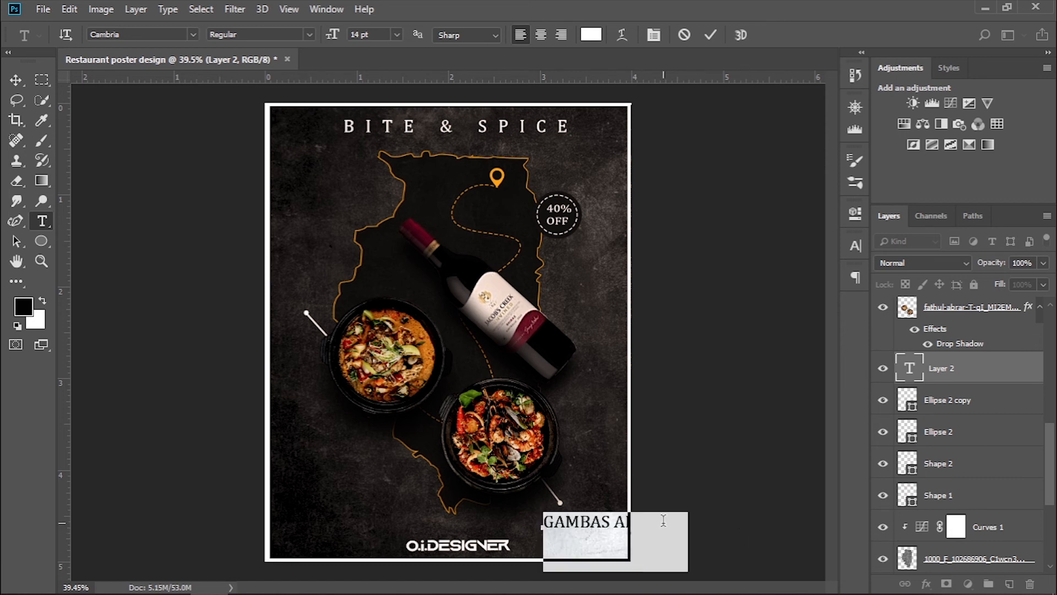
pyautogui.click(395, 34)
pyautogui.click(371, 69)
pyautogui.click(396, 35)
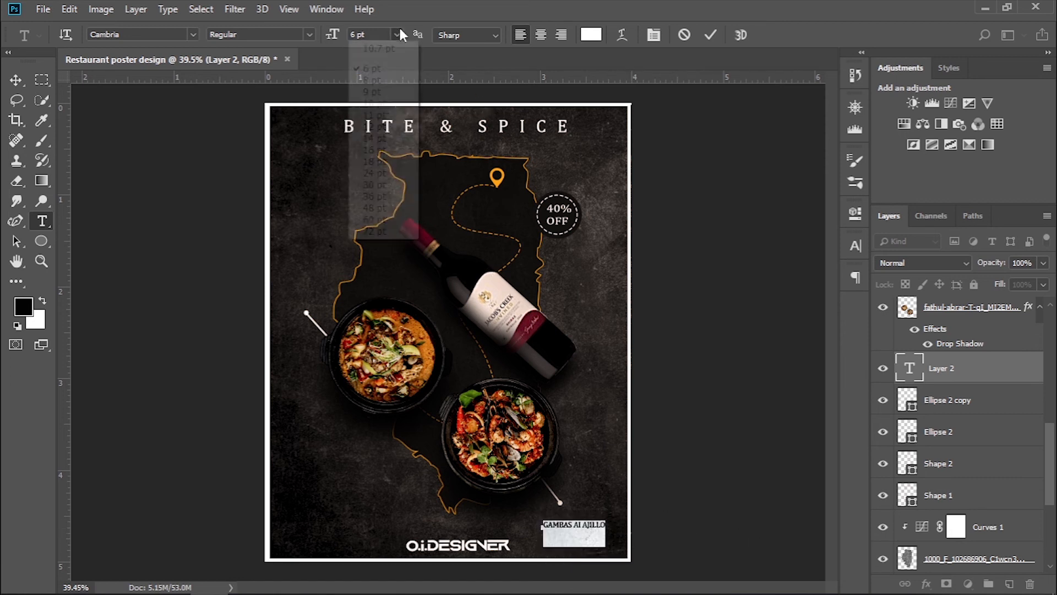
pyautogui.click(380, 85)
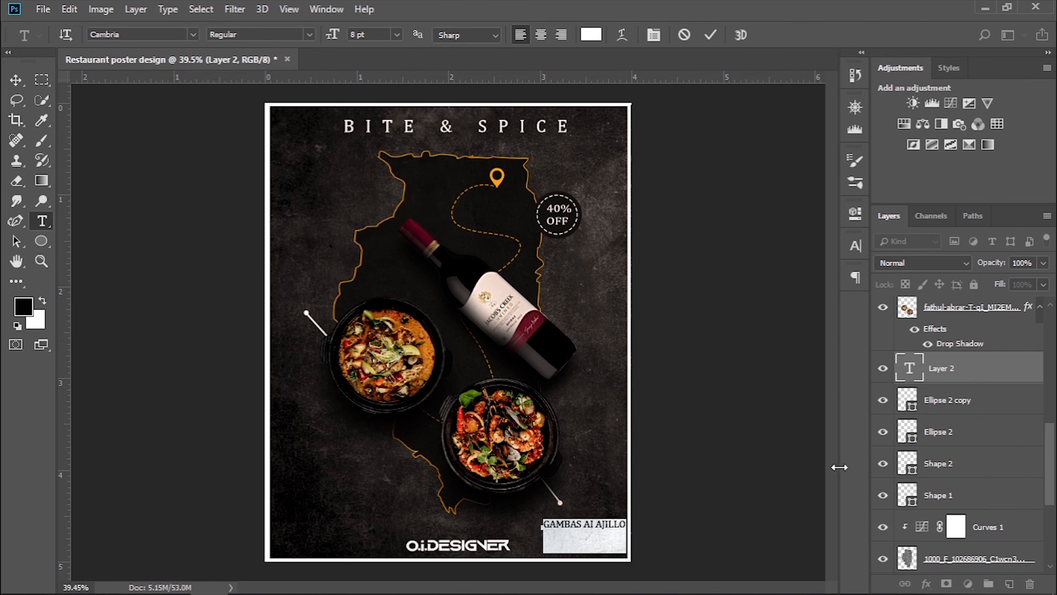
pyautogui.hotkey('ctrl', 'Return')
pyautogui.moveTo(608, 529); pyautogui.dragTo(578, 528)
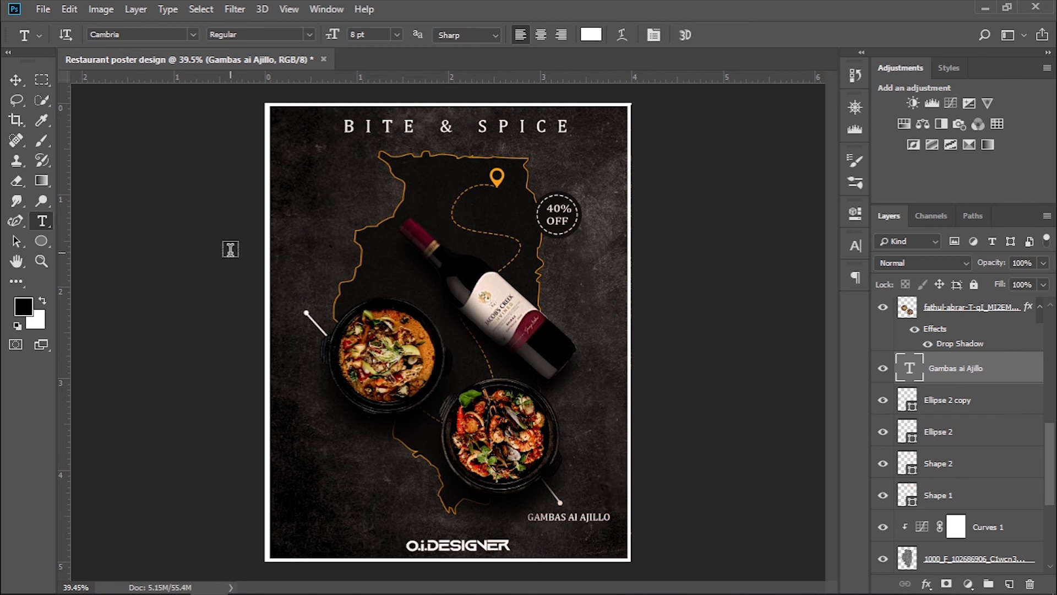
# - Add an 8 pt "HOT POT" label above the upper bowl's callout and nudge it just over the circle
pyautogui.click(287, 300)
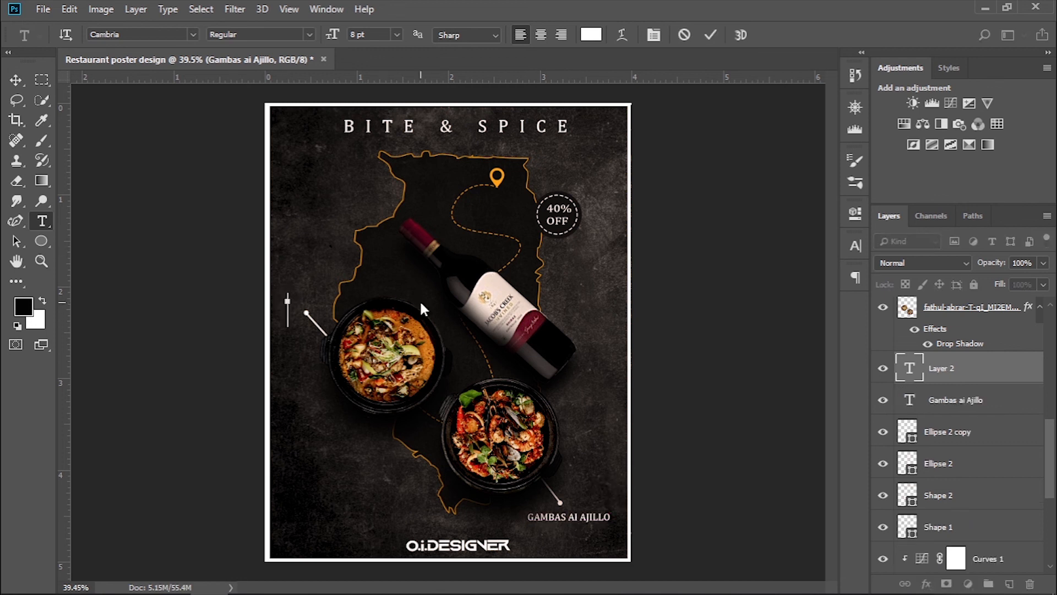
pyautogui.write('HOT POT')
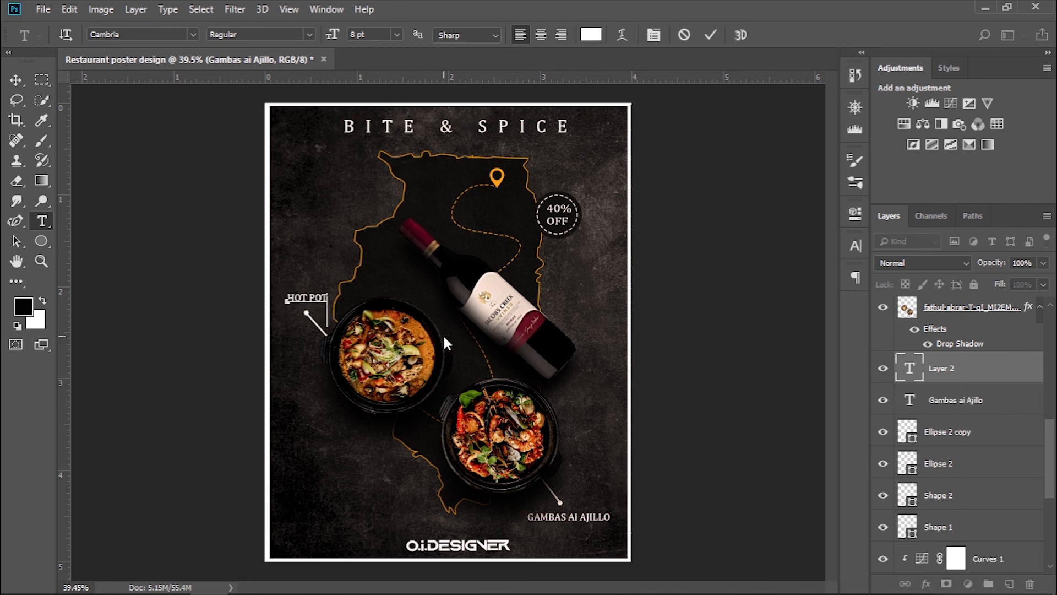
pyautogui.click(1000, 371)
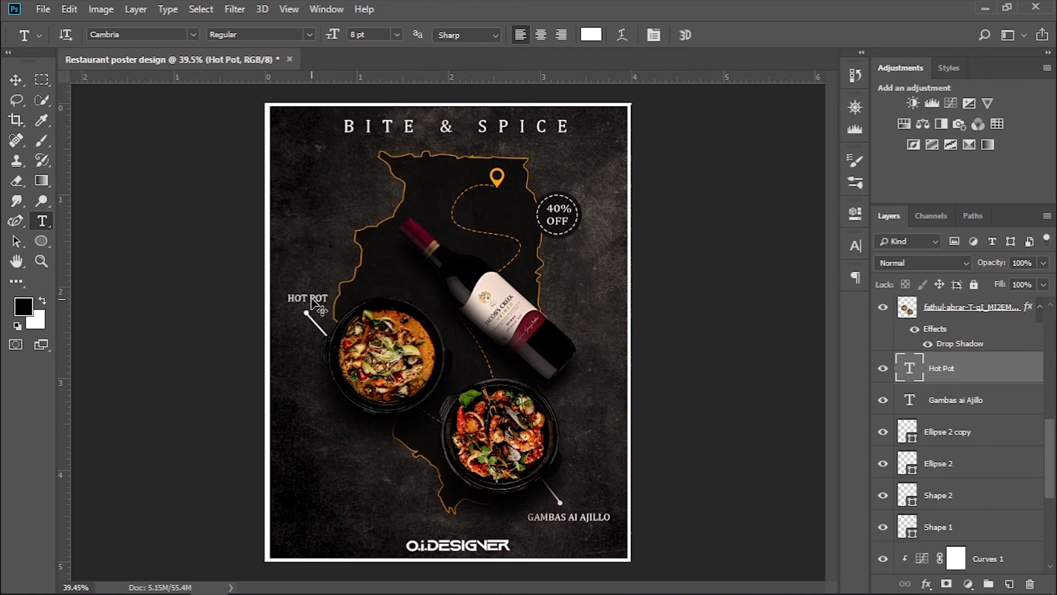
pyautogui.moveTo(311, 302); pyautogui.dragTo(309, 304)
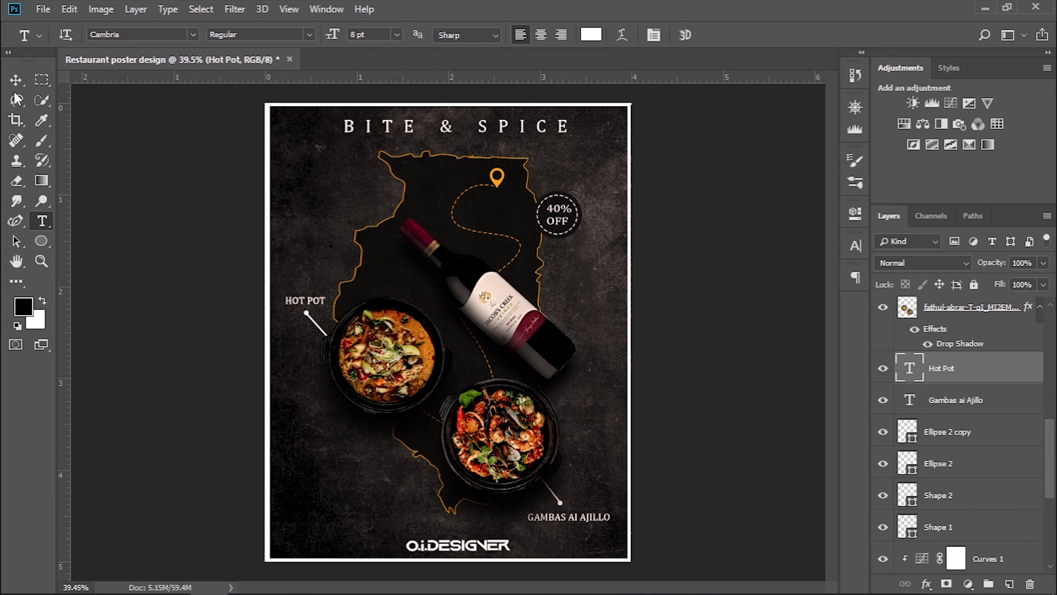
# - Open the settings of the Photo Filter 1 adjustment layer at the top of the layer stack
pyautogui.press('v')
pyautogui.scroll(5, 967, 352)
pyautogui.doubleClick(908, 314)
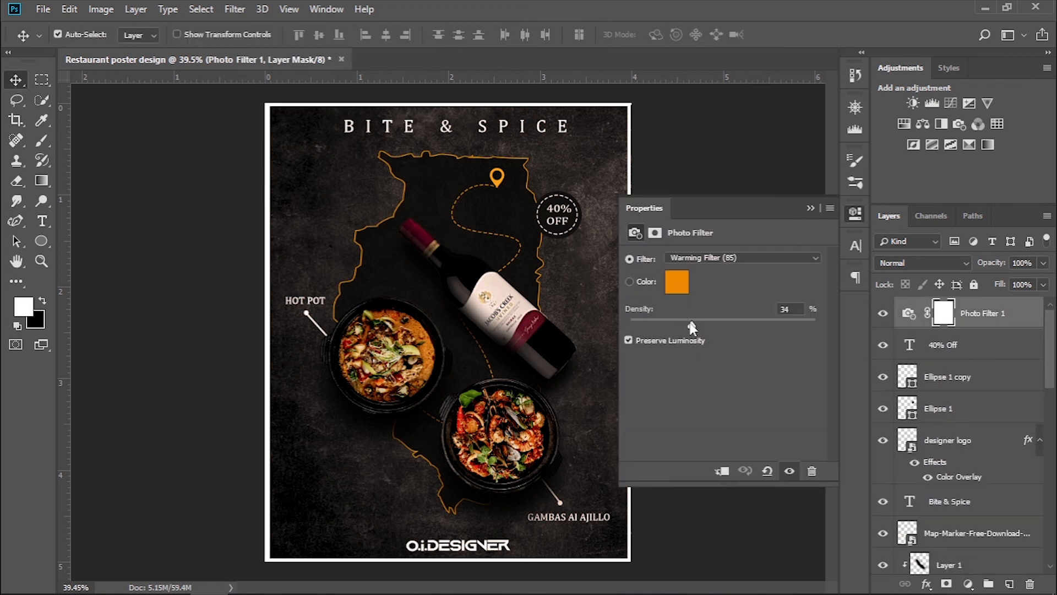